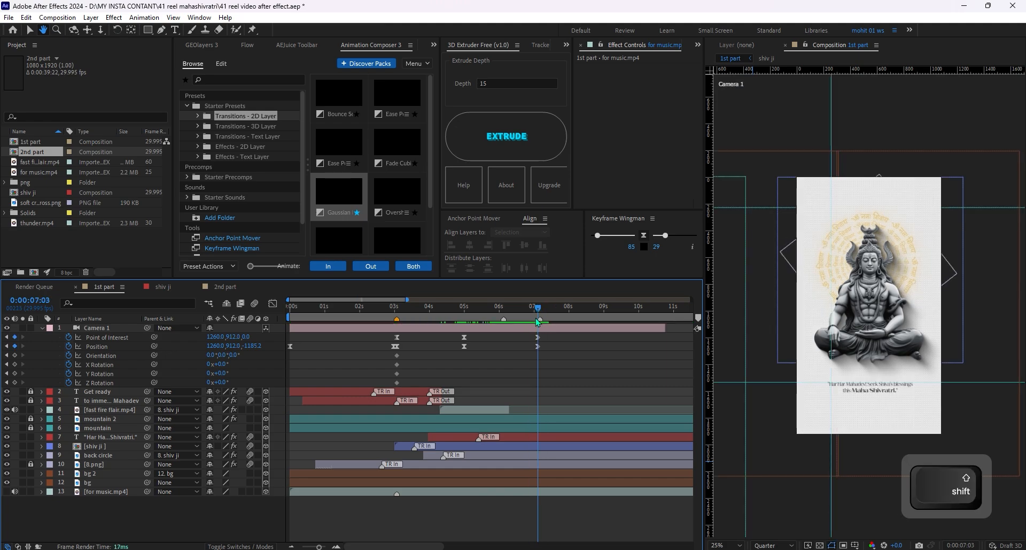
- Switch to the 2nd part composition and play it back from about the 5-second mark
key("g")
scroll(541, 422, "down", 3)
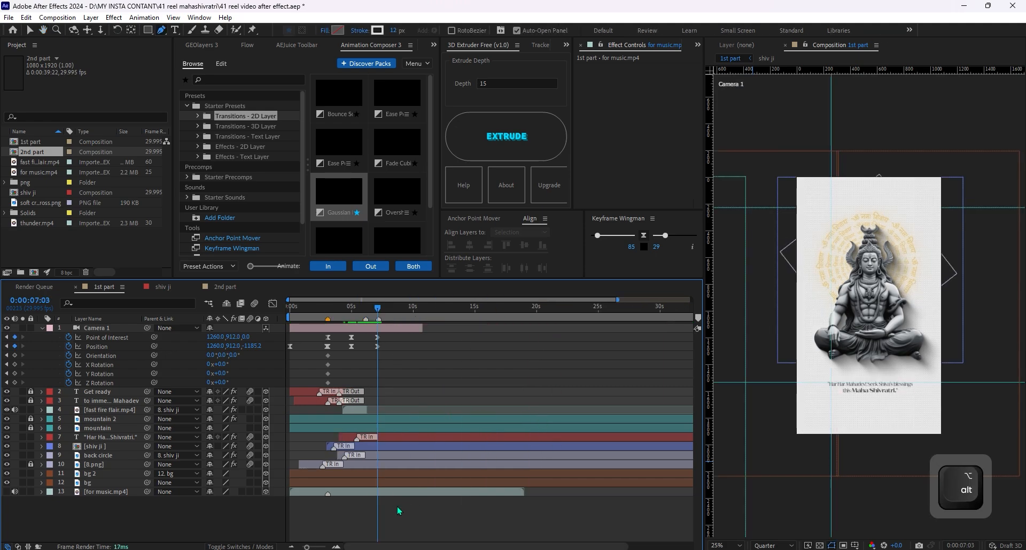
left_click(225, 287)
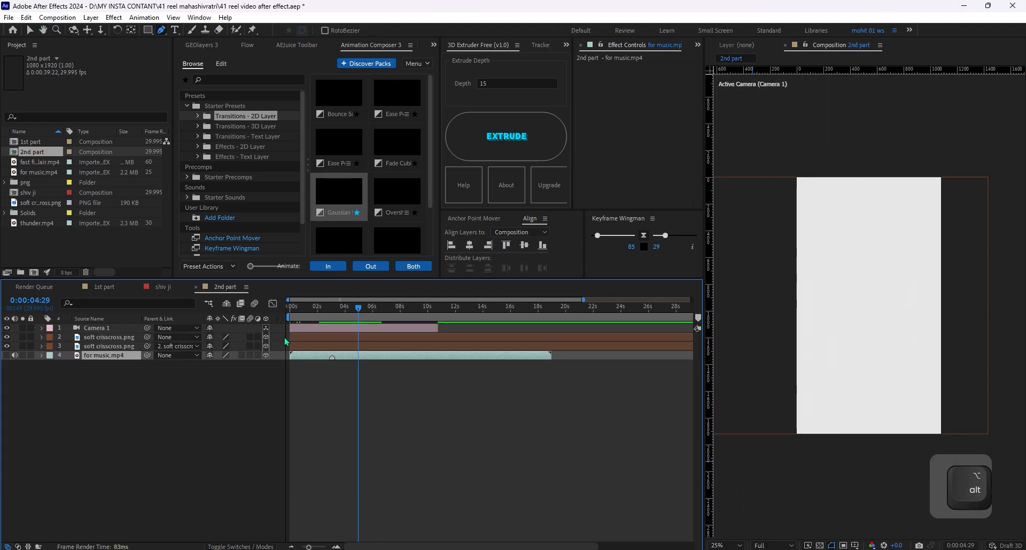
left_click(361, 317)
key("space")
key("space")
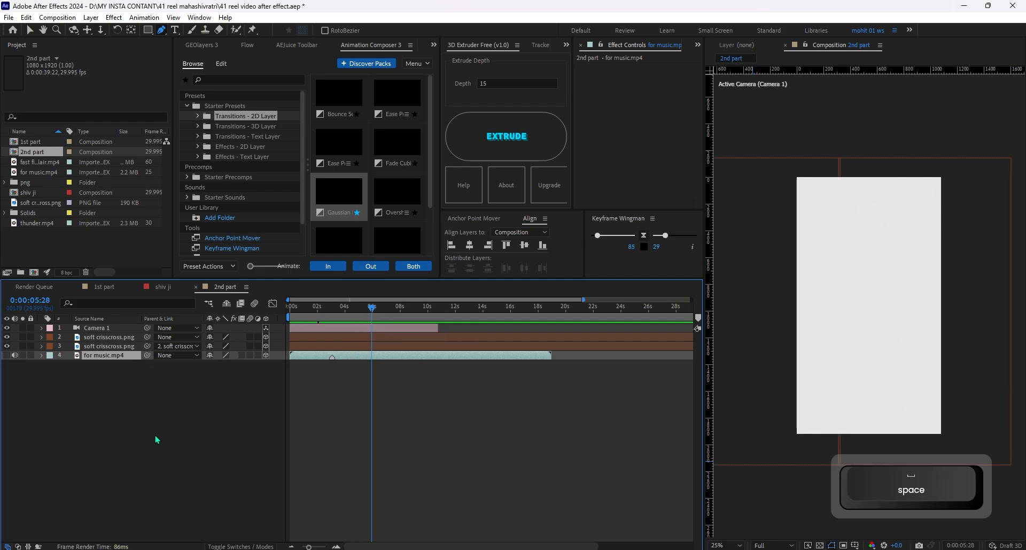
- Reveal the waveform of for music.mp4 and mark the beat at 0:00:07:04 while playing it back
key("l")
key("l")
scroll(337, 391, "up", 5)
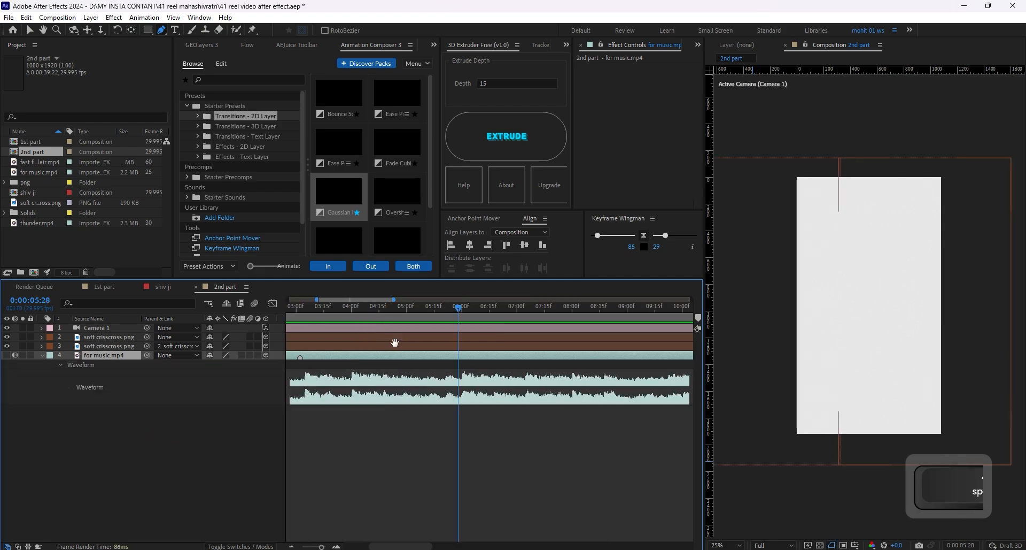
key("space")
scroll(490, 323, "down", 5)
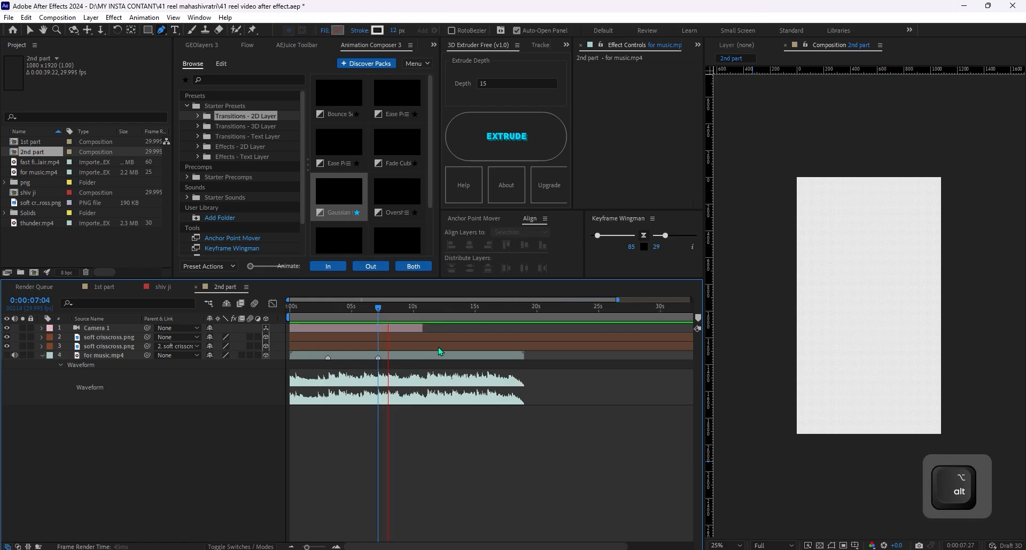
key("space")
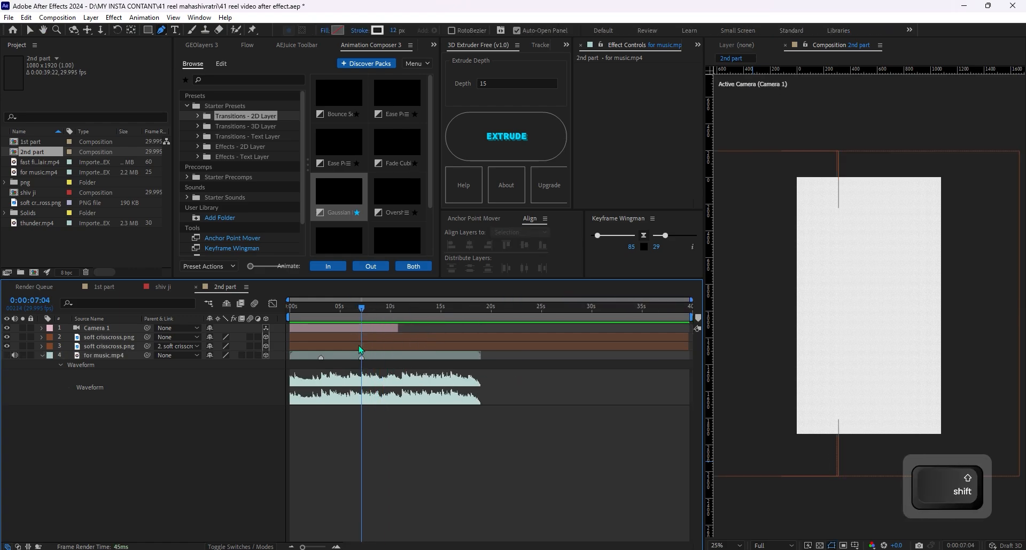
- Trim the start of for music.mp4 at 0:00:07:04 and move the trimmed clip to the composition's beginning
left_click(352, 362, "shift")
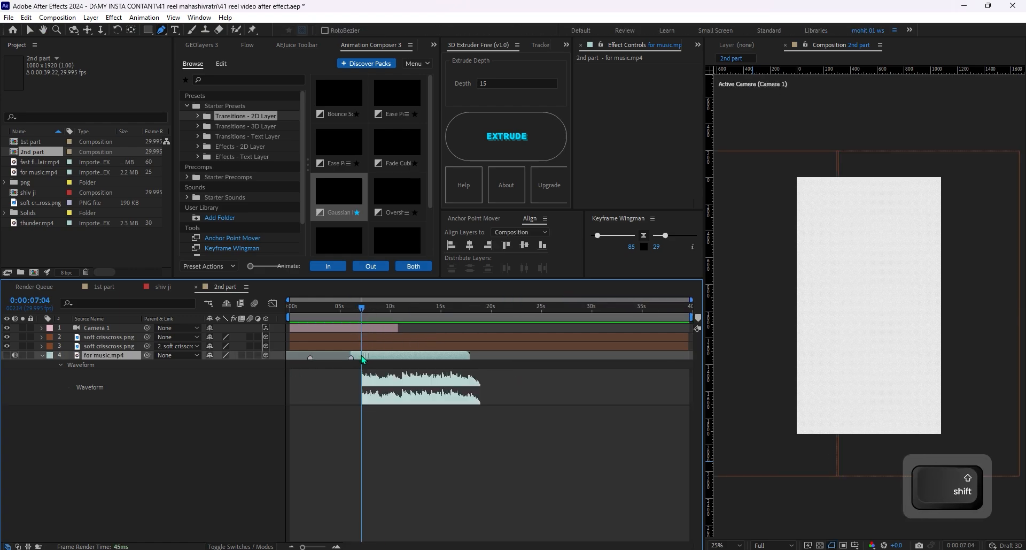
left_click_drag(374, 355, 316, 358)
- Reveal Camera 1's animated properties and remove all its transform keyframes with the time at 0:00:00:00
left_click(315, 331)
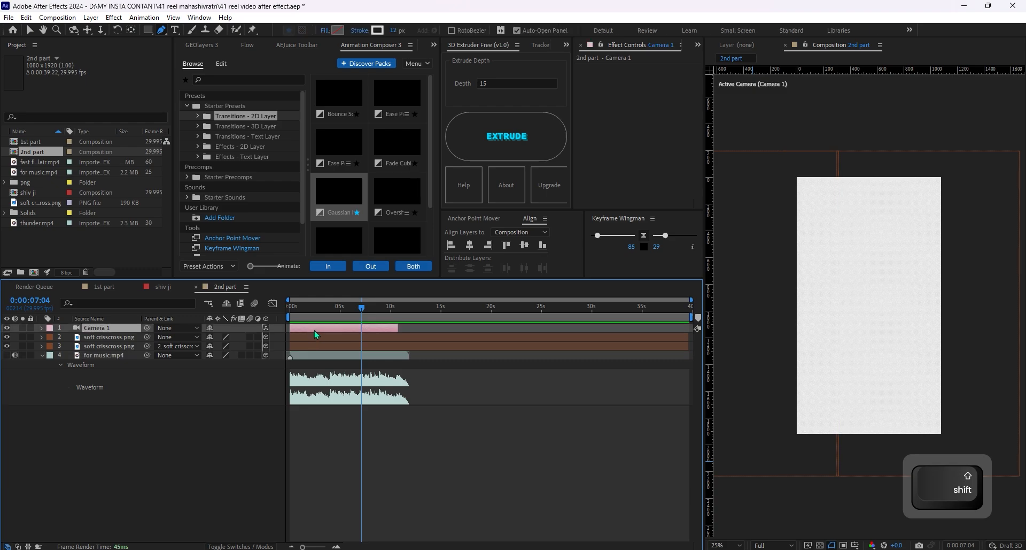
key("u")
key("Home")
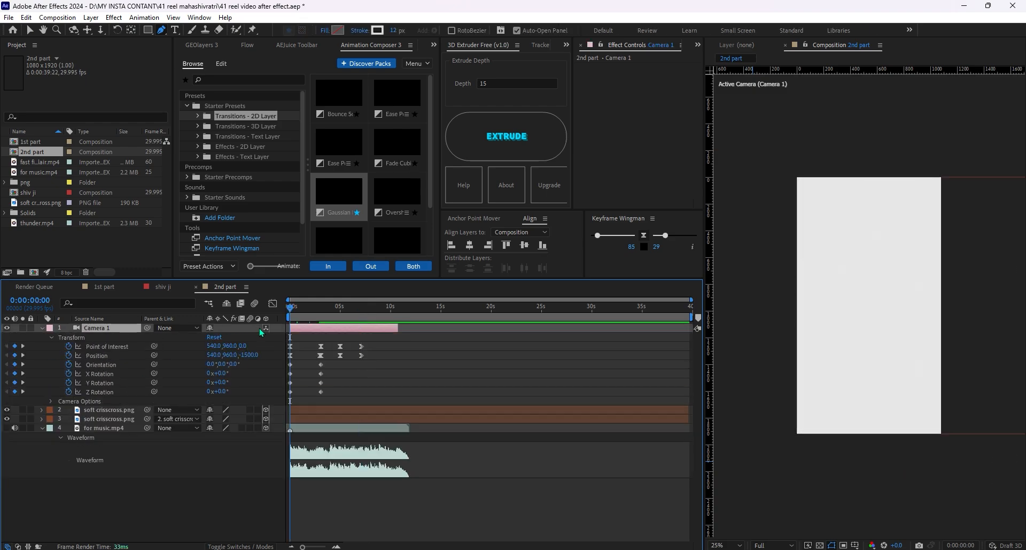
left_click_drag(70, 347, 70, 394)
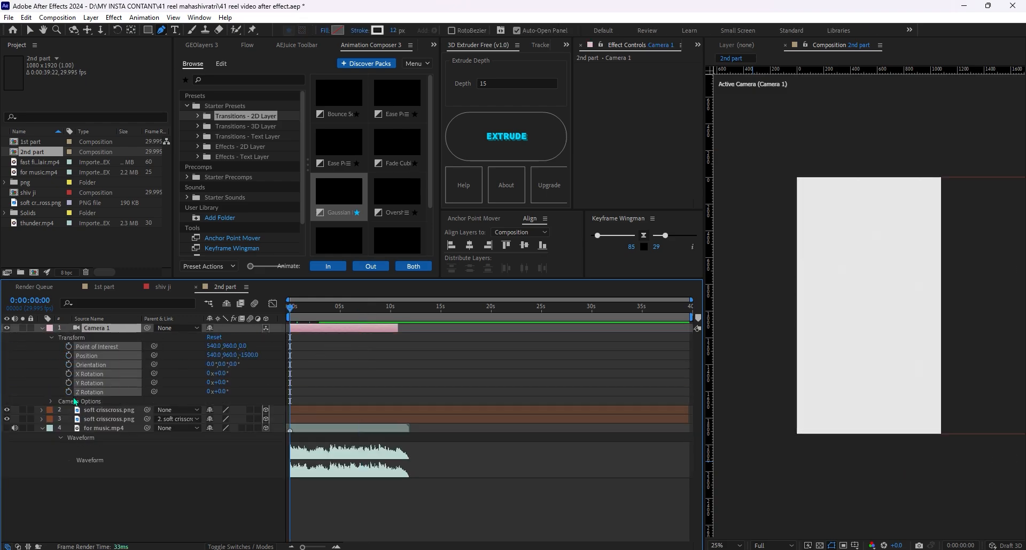
left_click(128, 353)
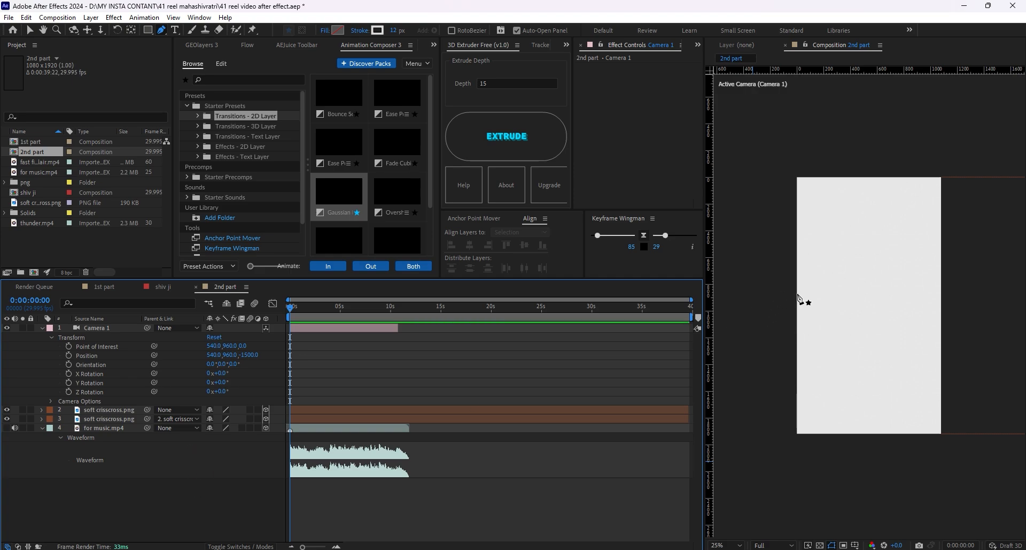
- Add 2.png from the png folder to the 2nd part composition, just below Camera 1
scroll(327, 379, "up", 1)
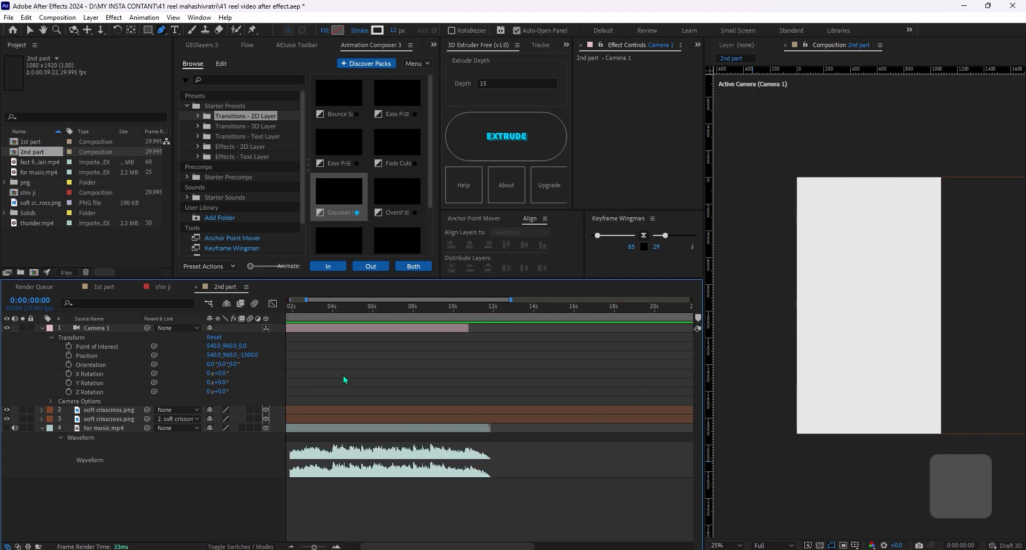
scroll(369, 379, "left", 2)
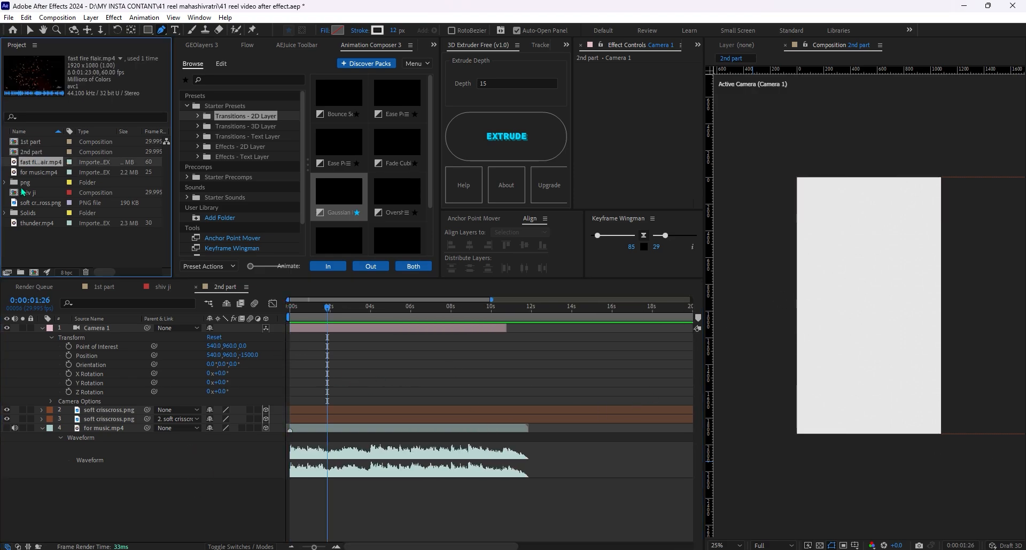
left_click(4, 182)
scroll(42, 169, "down", 2)
left_click(46, 153)
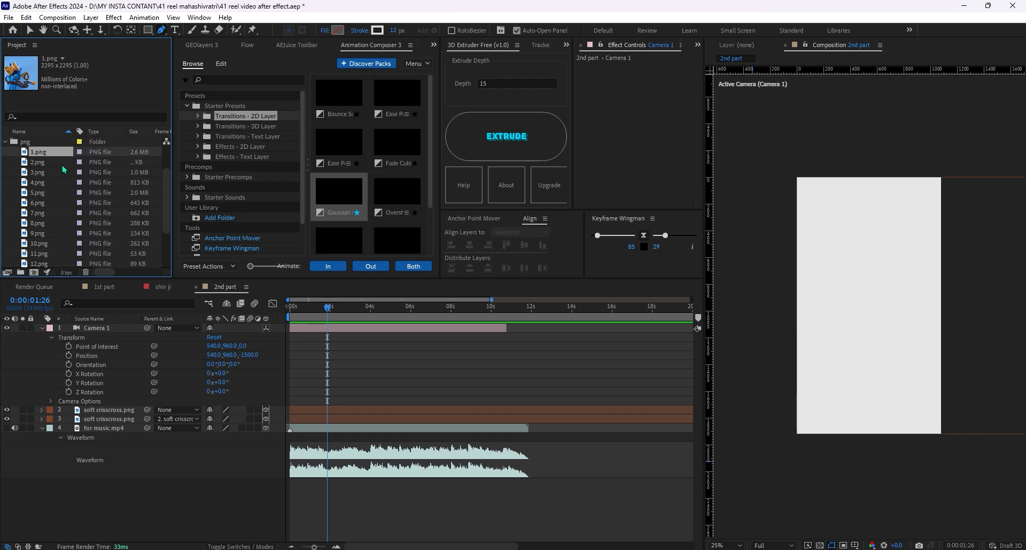
left_click(41, 161)
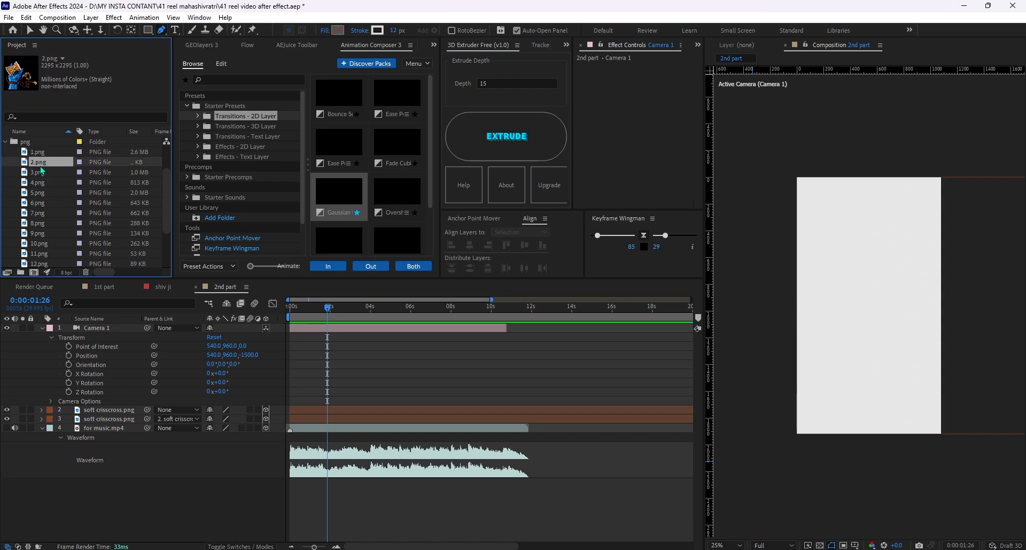
left_click_drag(109, 322, 109, 327)
scroll(901, 207, "down", 1)
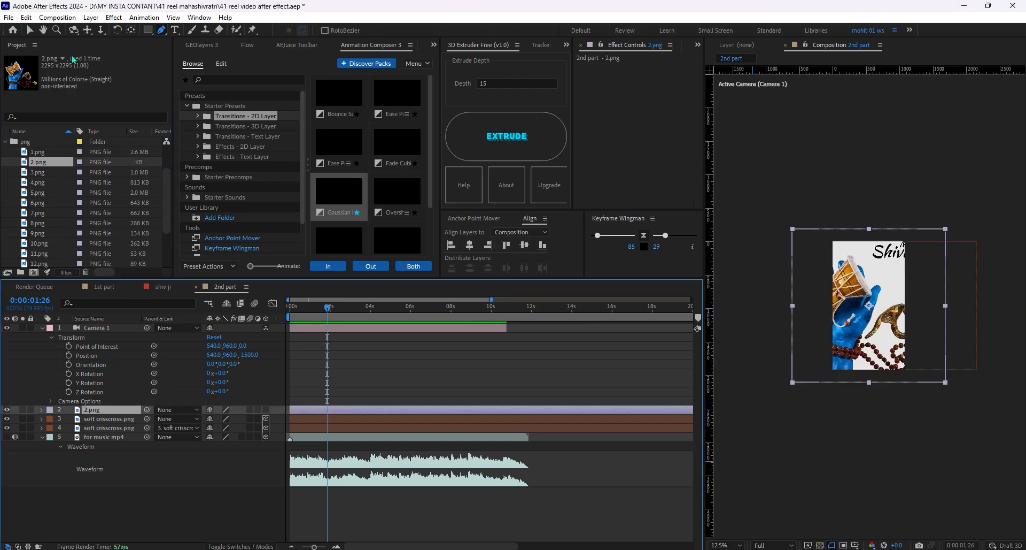
- Scale the 2.png artwork down and reposition it within the portrait frame
left_click(31, 33)
left_click_drag(945, 230, 914, 262)
scroll(862, 332, "up", 1)
left_click_drag(859, 337, 829, 359)
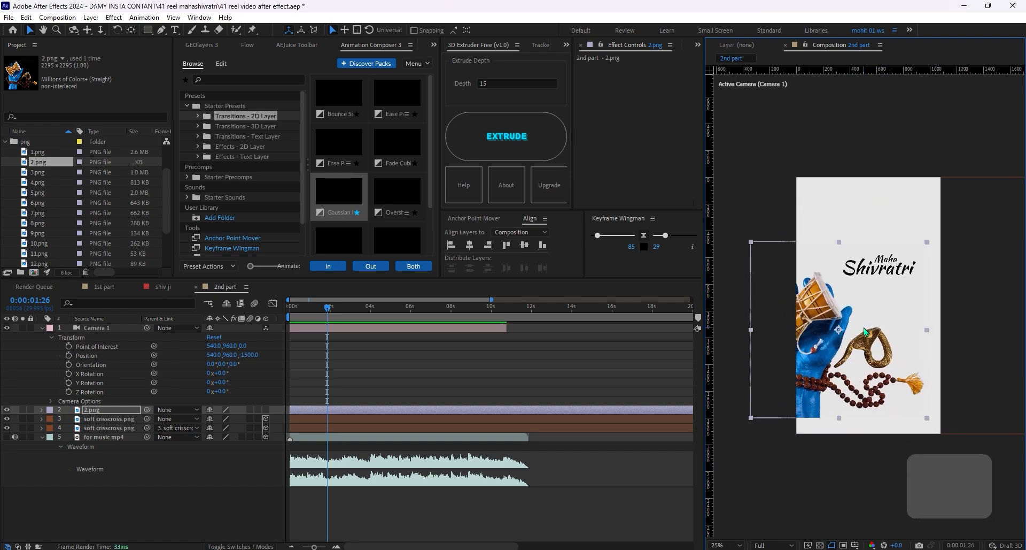
key("ctrl+z")
mouse_move(910, 316)
left_mouse_down()
mouse_move(923, 299)
mouse_move(910, 308)
left_mouse_up()
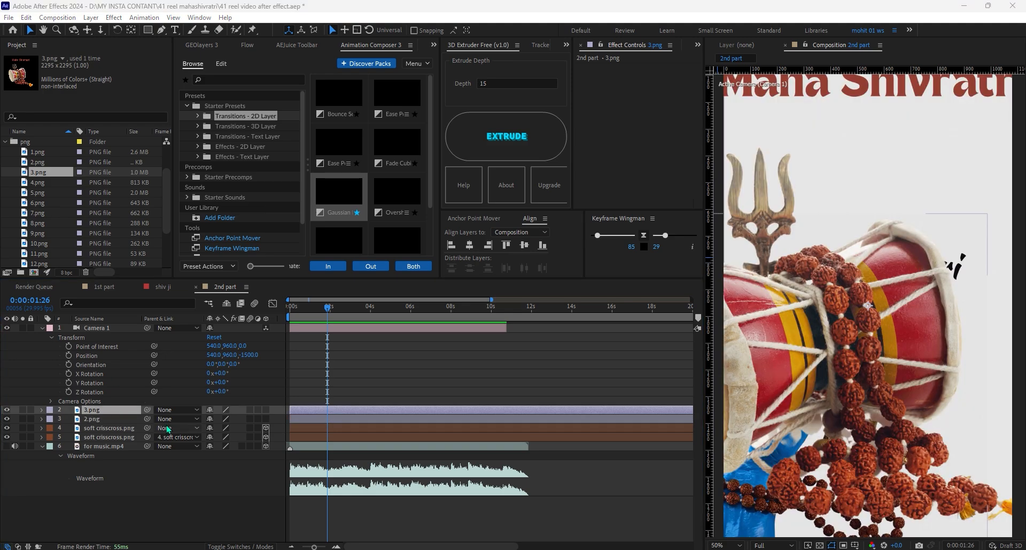
- Delete the 2.png layer from the 2nd part composition
left_click(108, 420)
scroll(897, 233, "down", 2)
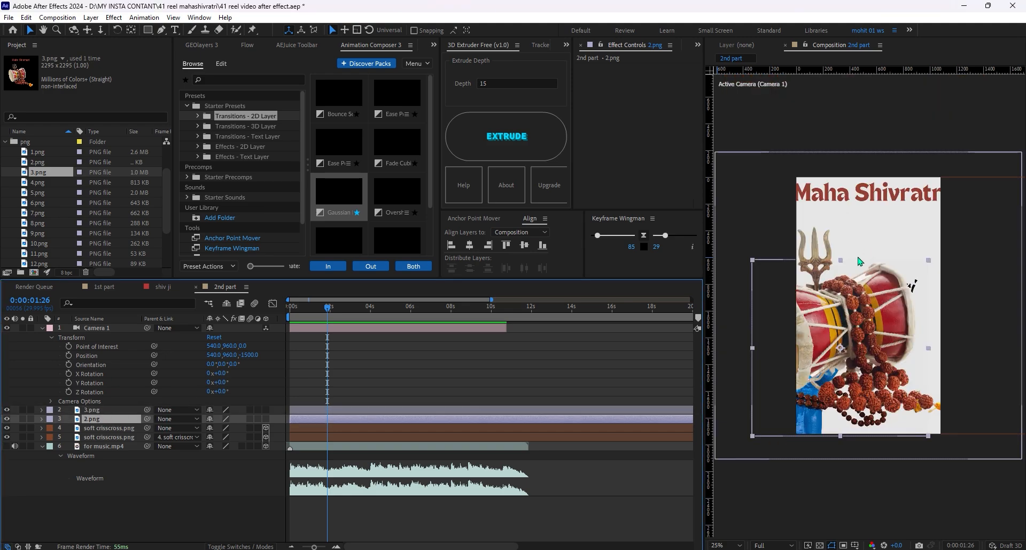
key("Delete")
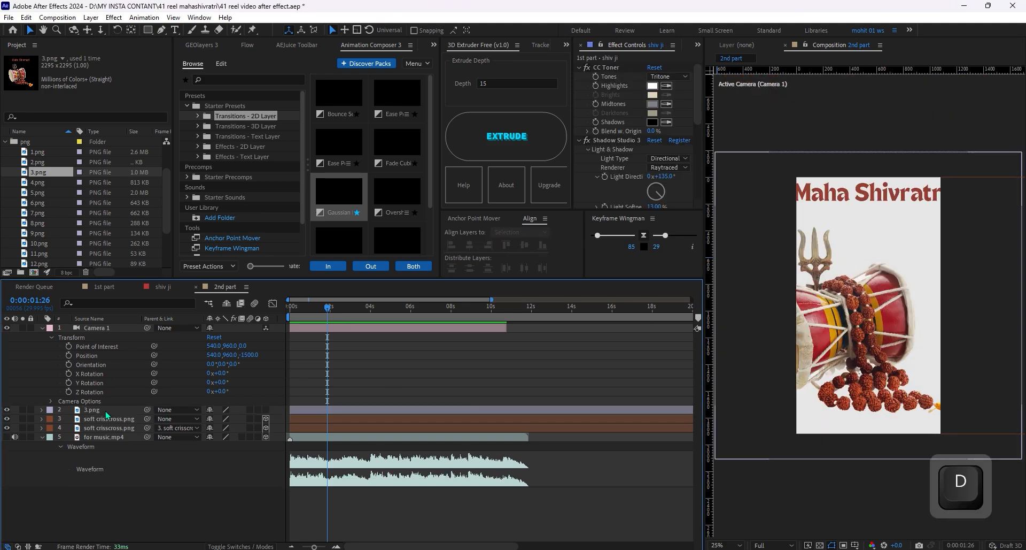
- Scale 3.png down to fit the frame and mask out its Maha Shivratri title with a rectangle
left_click(104, 411)
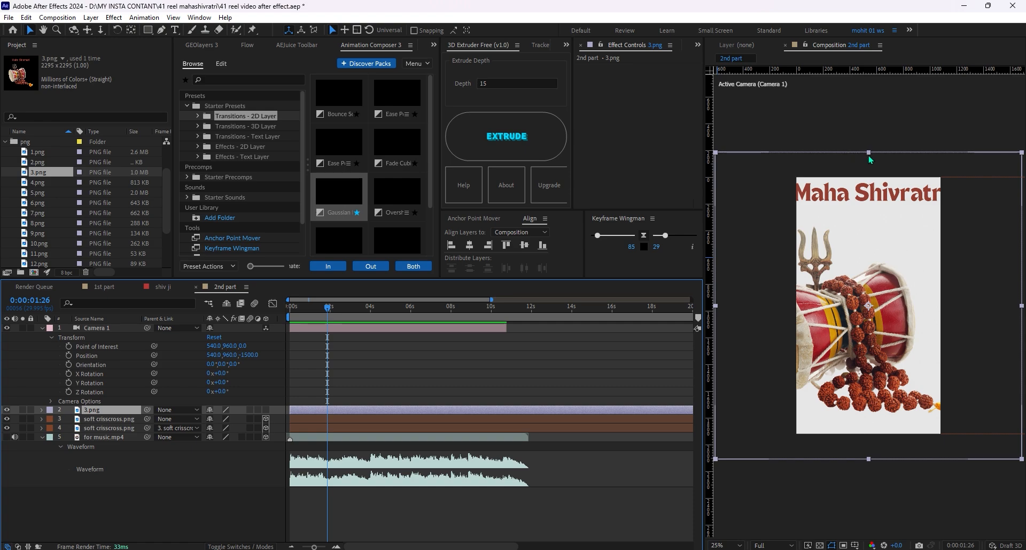
left_click_drag(870, 159, 869, 217)
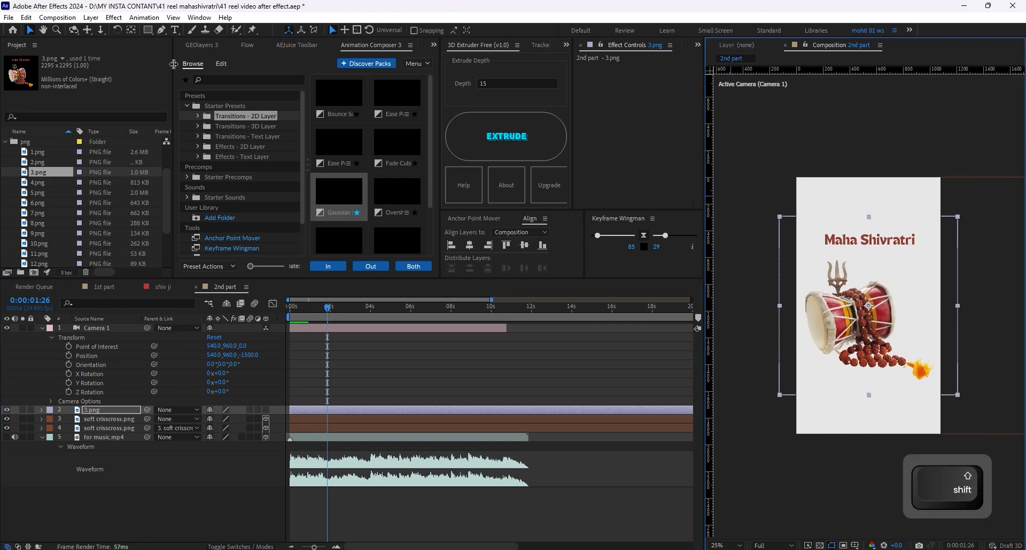
left_click(148, 31)
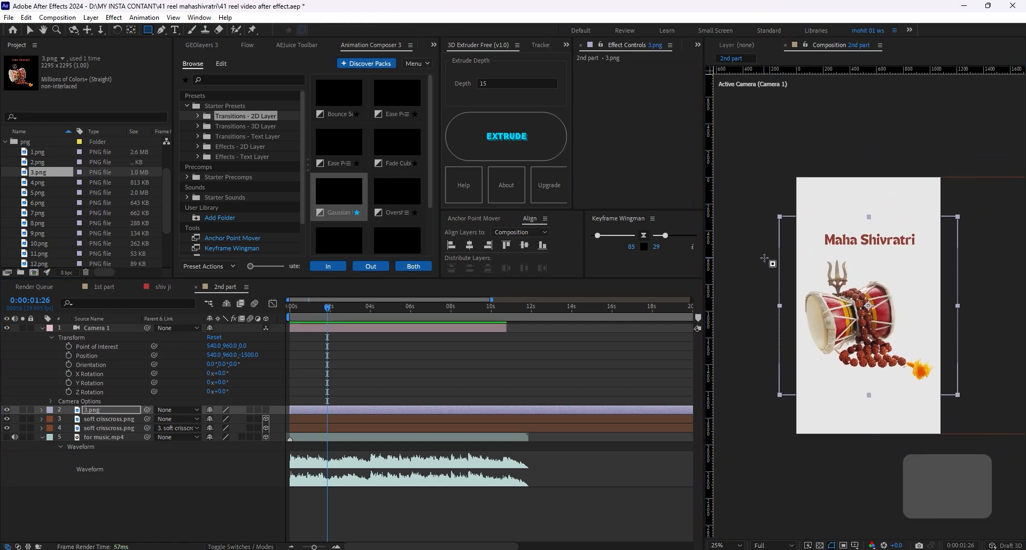
mouse_move(767, 257)
left_mouse_down()
mouse_move(796, 395)
mouse_move(973, 418)
left_mouse_up()
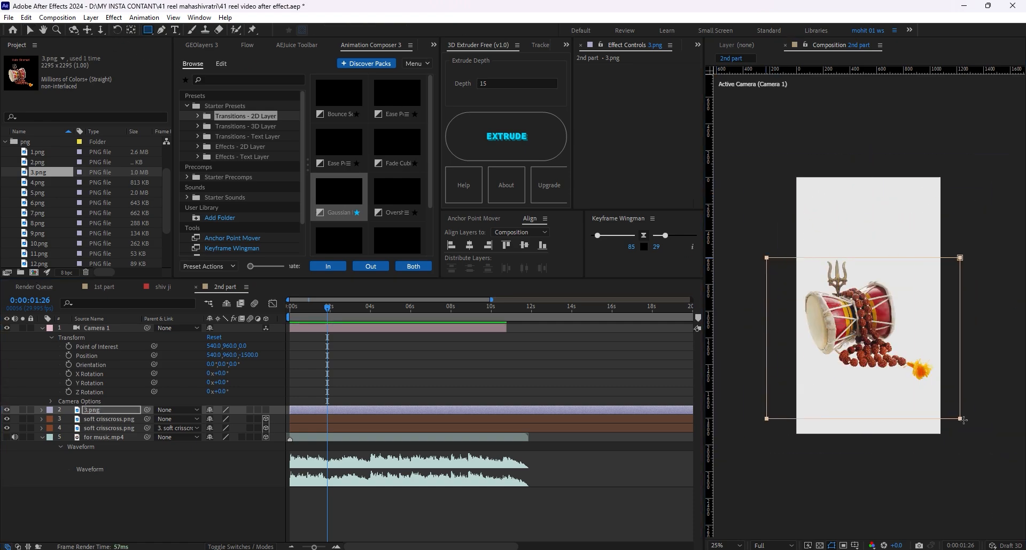
- Move the 3.png artwork slightly to the right and apply Sharpen with an amount of 35
left_click(30, 30)
left_click(860, 334)
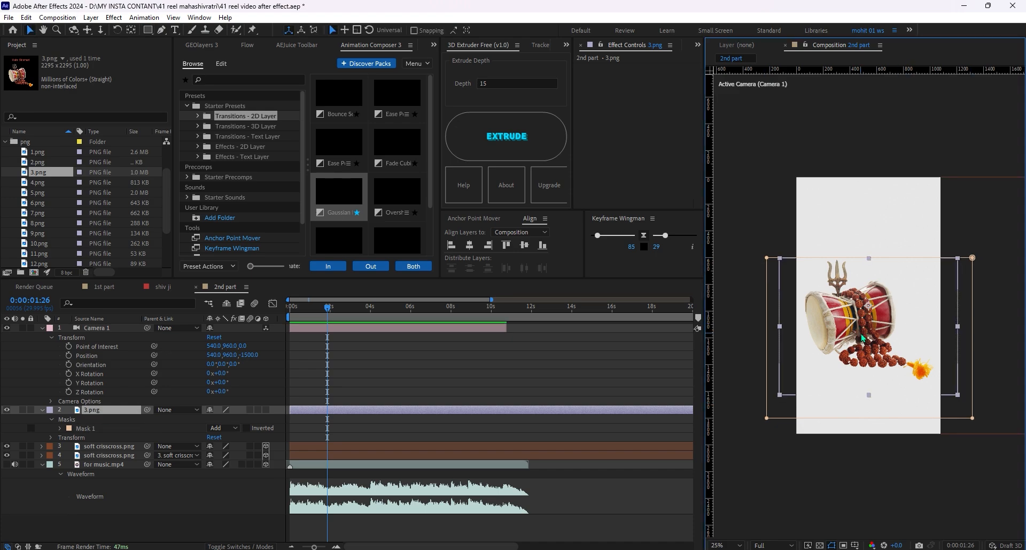
left_click_drag(862, 337, 871, 337)
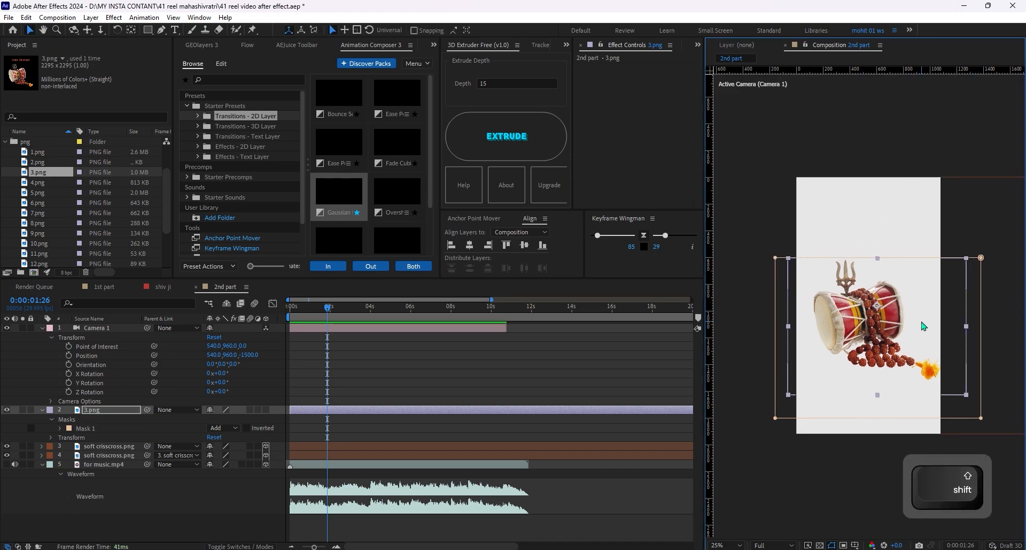
scroll(922, 322, "up", 2)
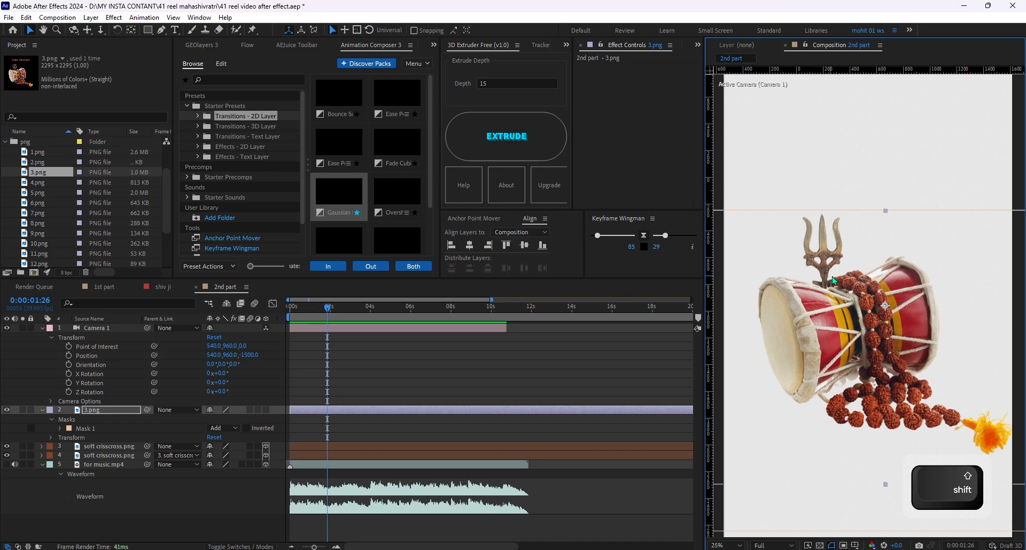
scroll(888, 294, "down", 2)
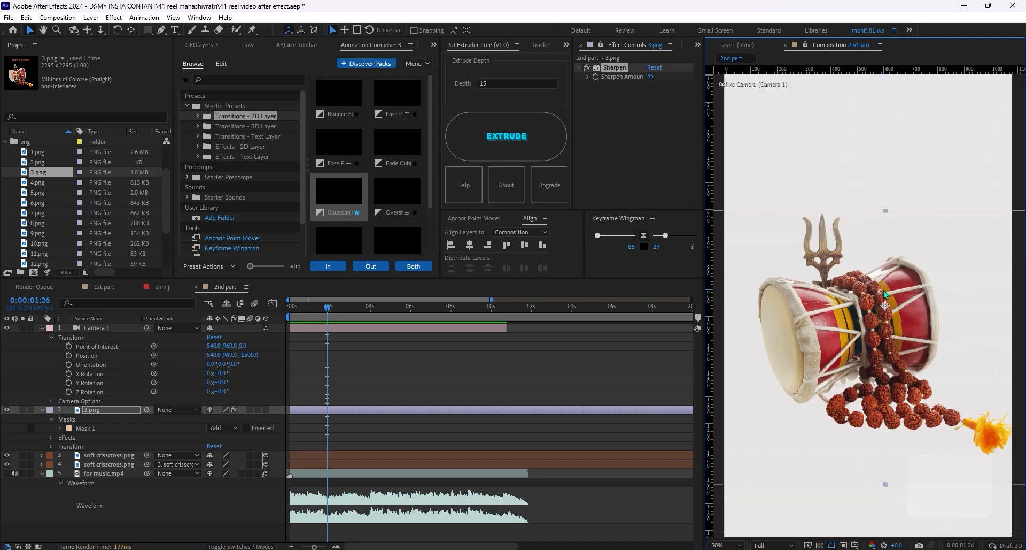
- Add a Bevel and Emboss layer style to 3.png and set its size to 51
key("ctrl+space")
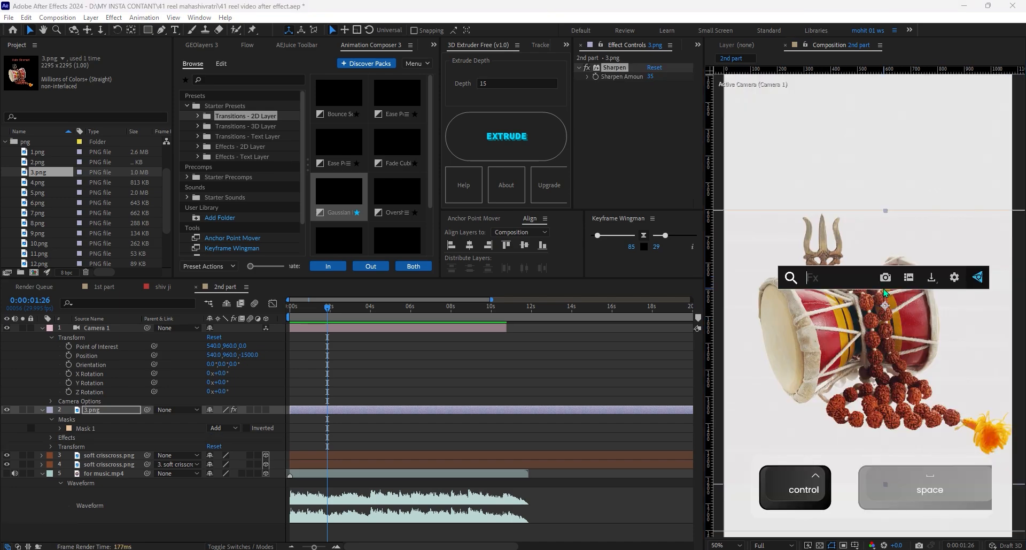
right_click(117, 417)
mouse_move(214, 233)
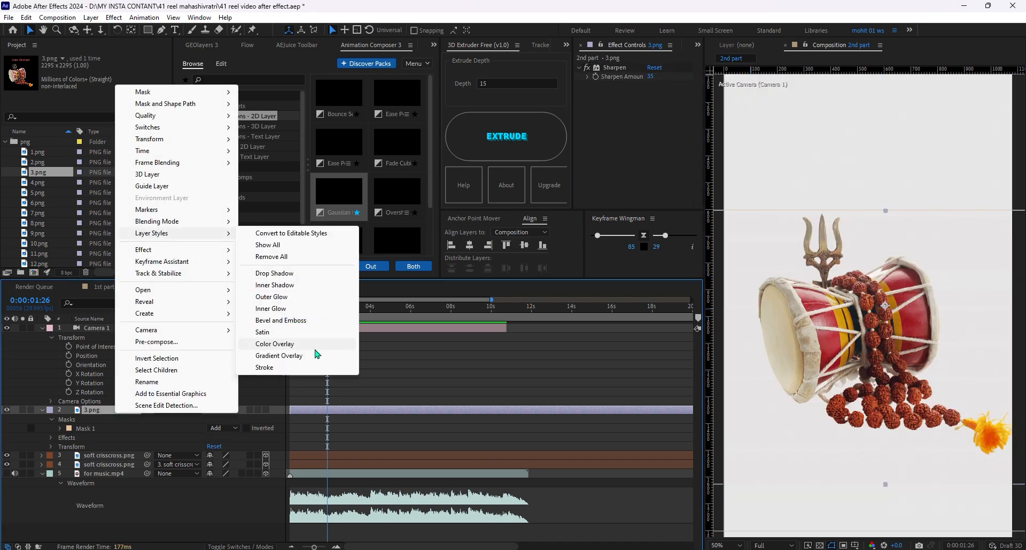
left_click(281, 320)
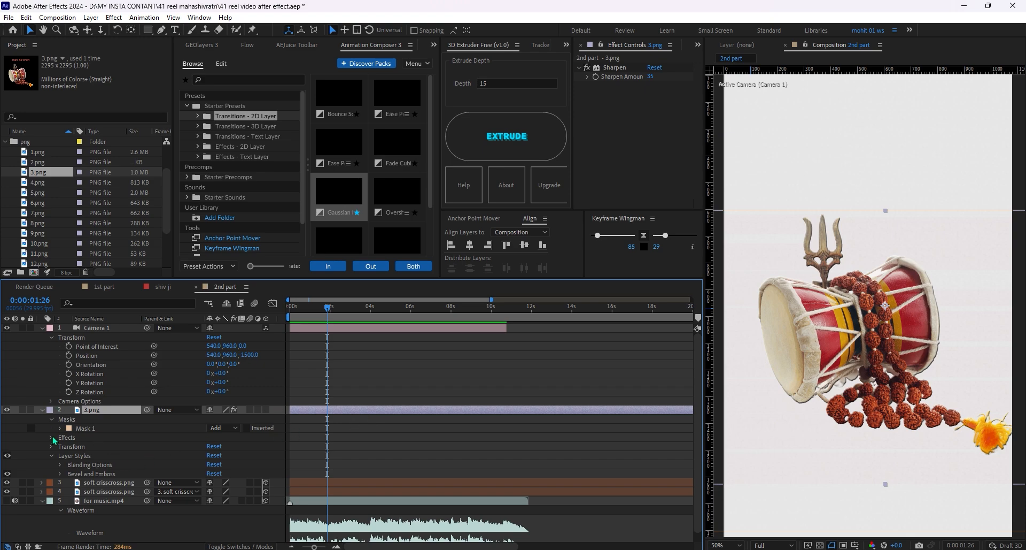
left_click(60, 474)
scroll(160, 401, "down", 5)
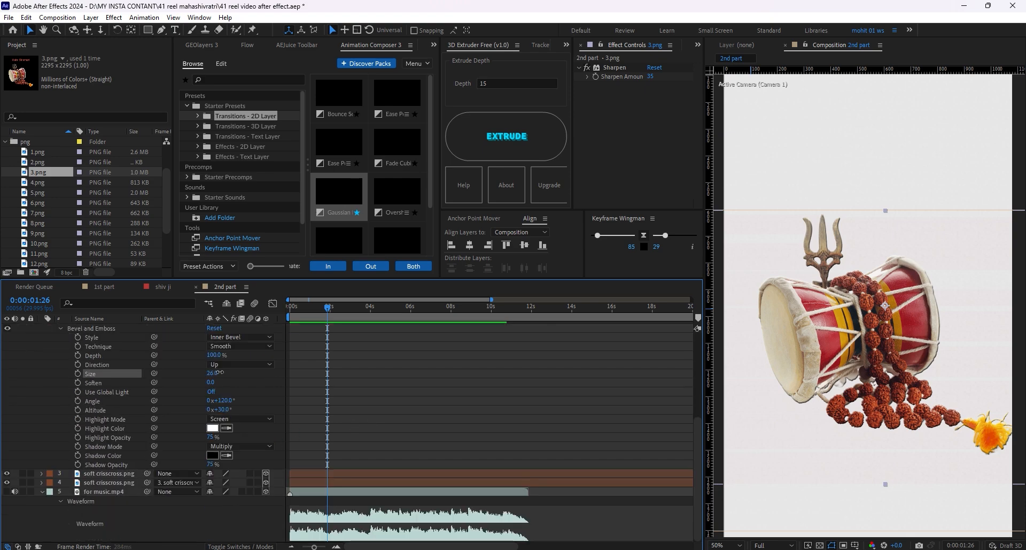
left_click_drag(212, 373, 251, 375)
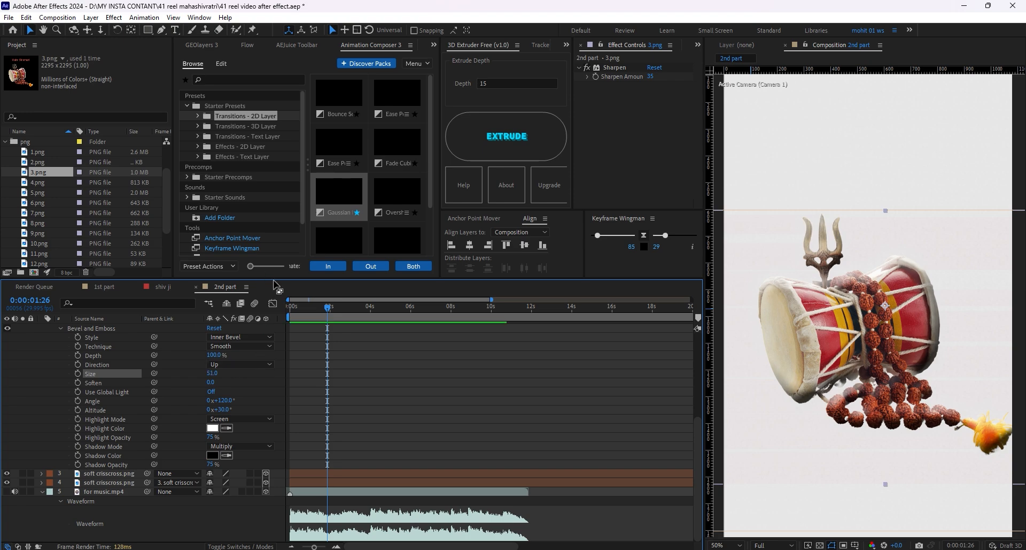
- Turn off the Bevel and Emboss style on the 3.png layer
scroll(143, 412, "up", 5)
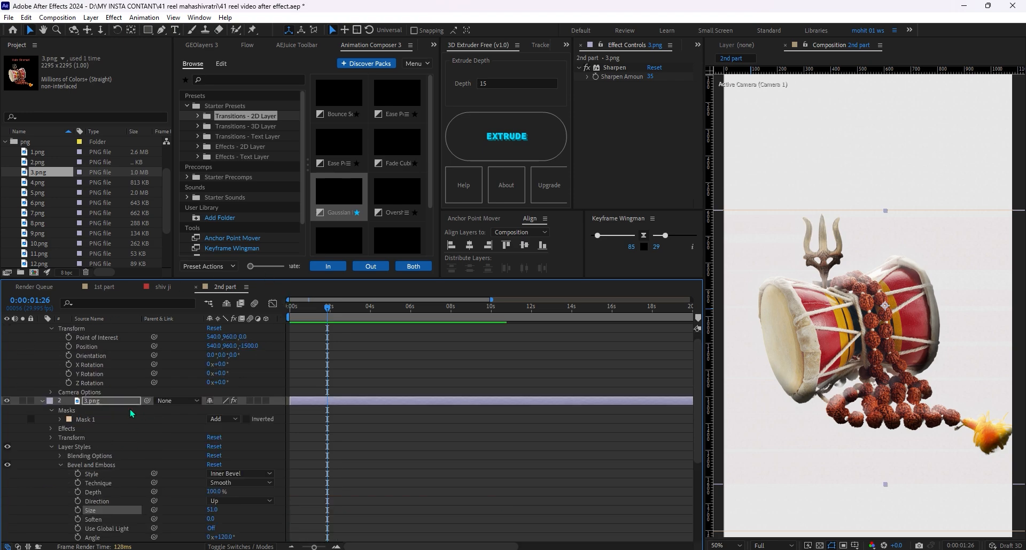
left_click(8, 465)
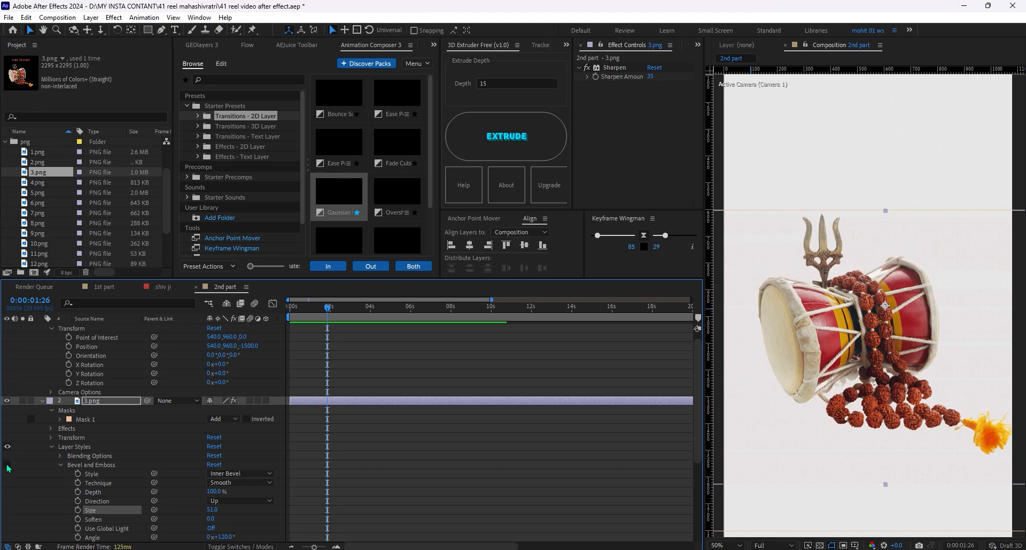
- Compare the 3.png artwork with and without Bevel and Emboss, leaving the style turned on
left_click(8, 465)
left_click(8, 465)
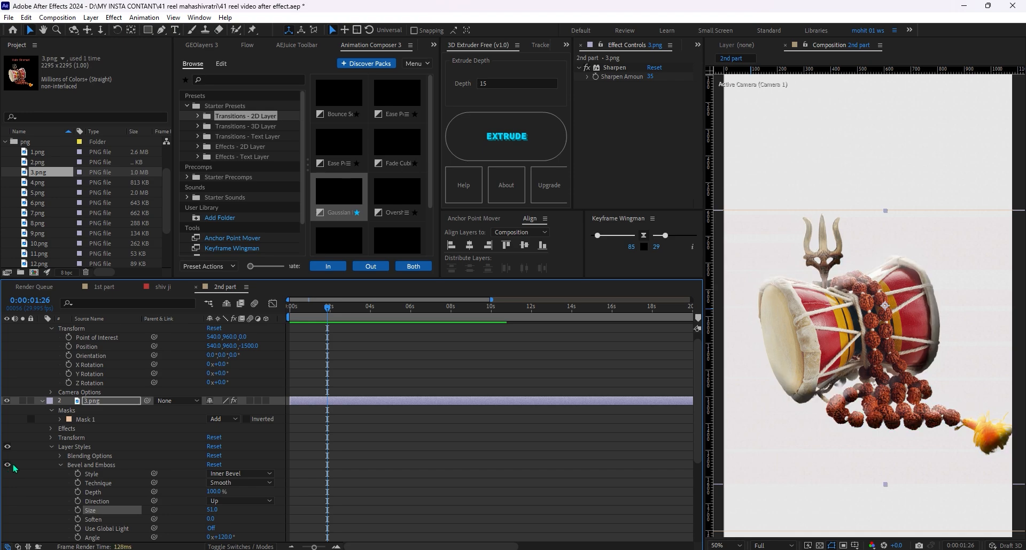
left_click(13, 465)
- Enlarge the 3.png artwork slightly from its lower-right corner and recentre it across the frame
left_click_drag(892, 305, 904, 283)
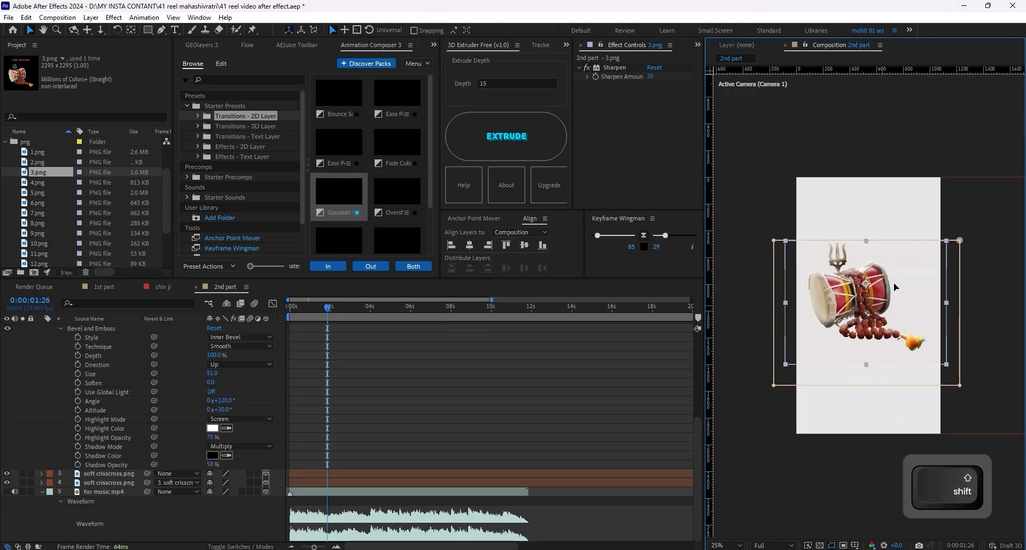
left_click_drag(956, 364, 965, 374)
mouse_move(885, 293)
left_mouse_down()
mouse_move(883, 428)
mouse_move(887, 291)
left_mouse_up()
- Duplicate the 3.png layer and move the copy's anchor point down to the lower rudraksha beads
key("ctrl+d")
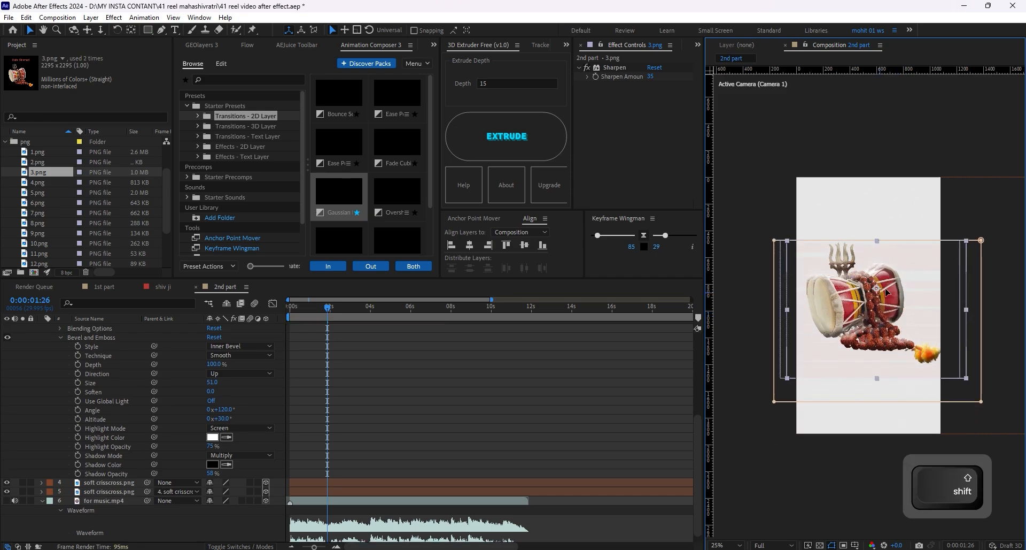
key("ctrl+z")
key("y")
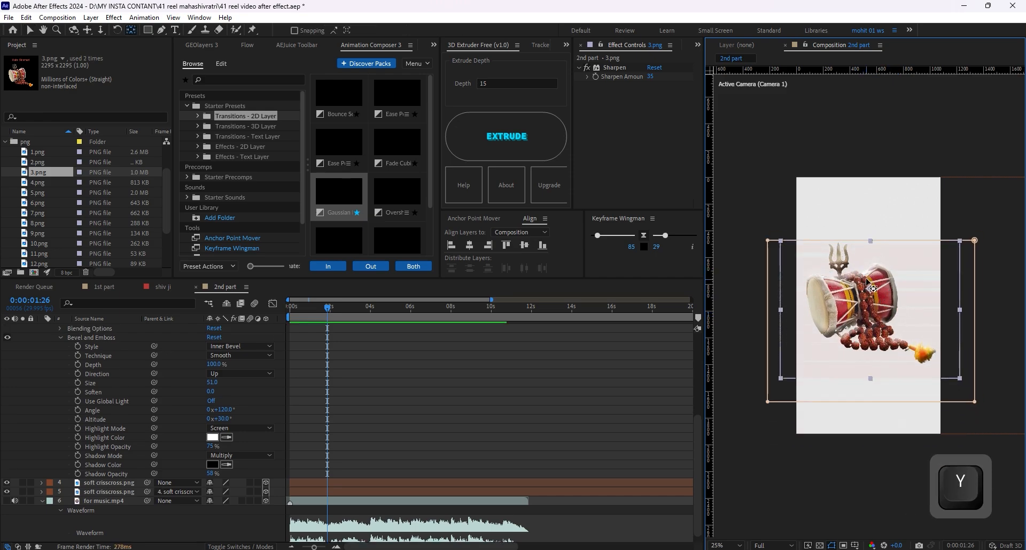
left_click_drag(868, 288, 870, 348)
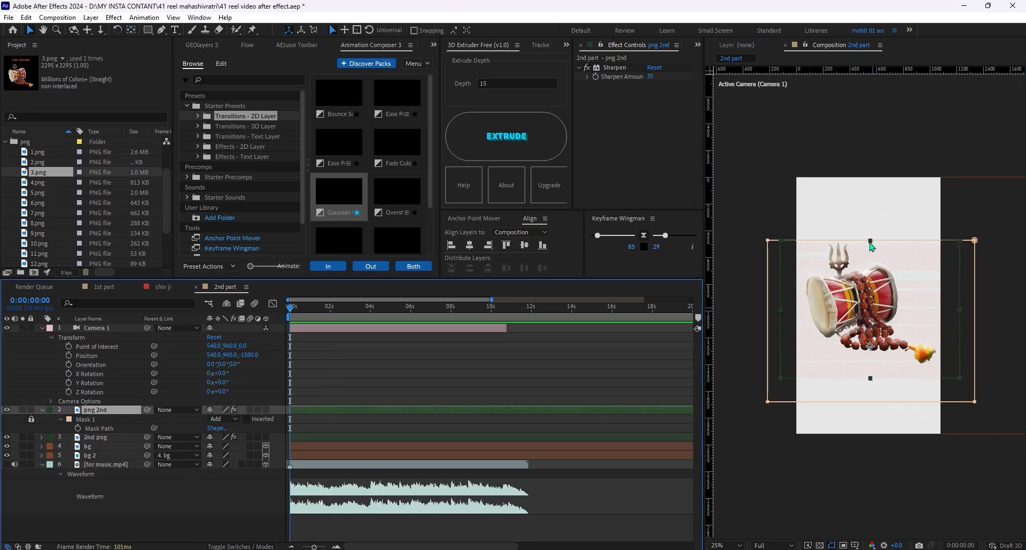
- Flip the png 2nd copy vertically beneath the damru as a reflection and rotate it clockwise by about 16 degrees
left_click_drag(847, 326, 815, 434)
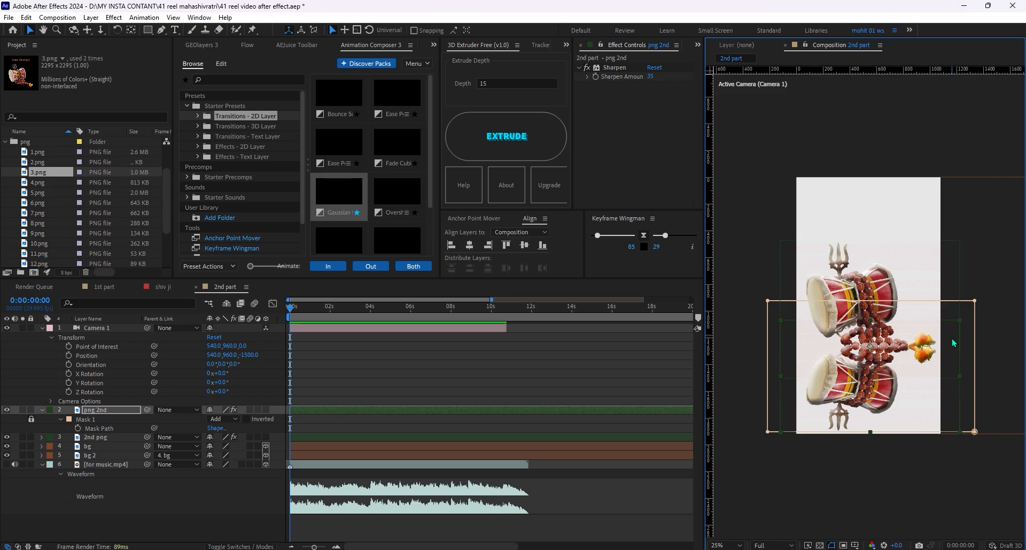
key("r")
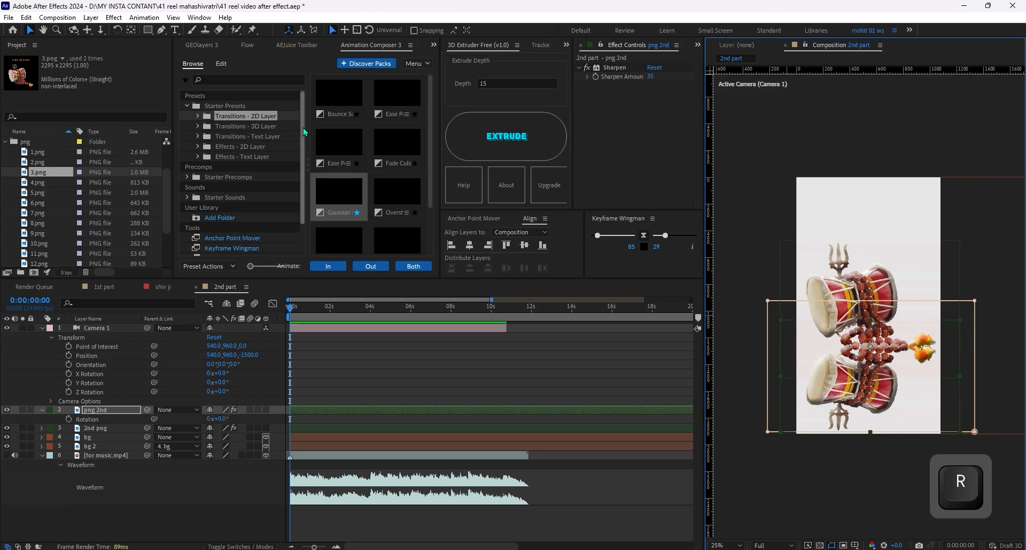
left_click(214, 418)
key("Up")
key("Up")
key("Up")
key("Up")
key("Up")
key("Up")
key("Up")
key("Up")
key("Up")
key("Up")
key("Up")
key("Up")
key("Up")
key("Up")
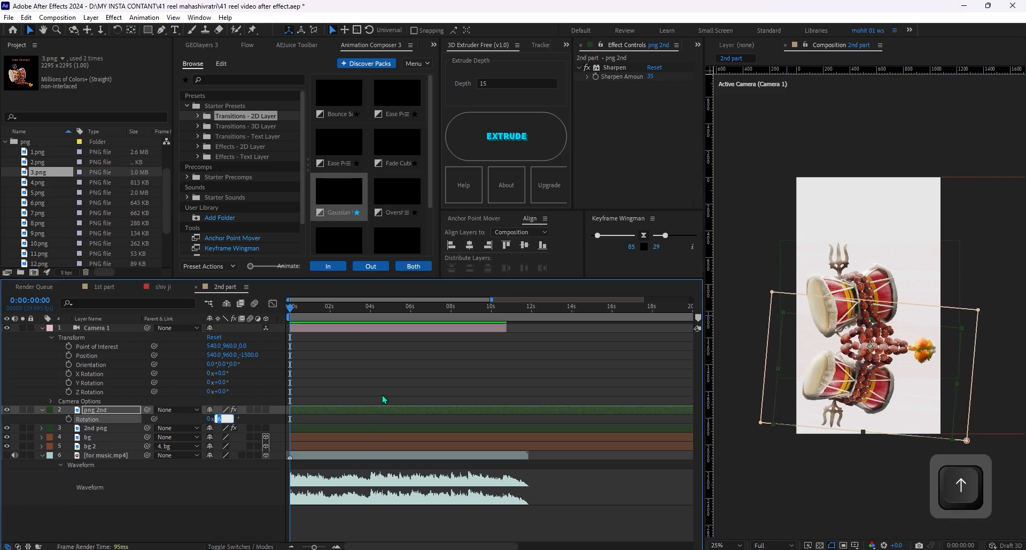
key("Up")
key("Up")
- Pre-compose the png 2nd layer as png 2nd Comp 1, moving all attributes into the new composition
left_click(127, 410)
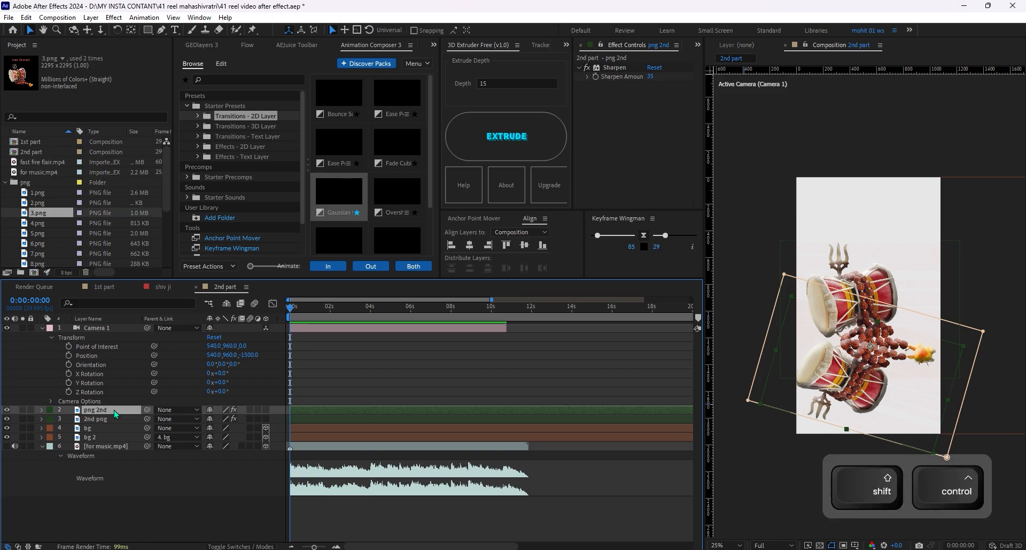
key("ctrl+shift+c")
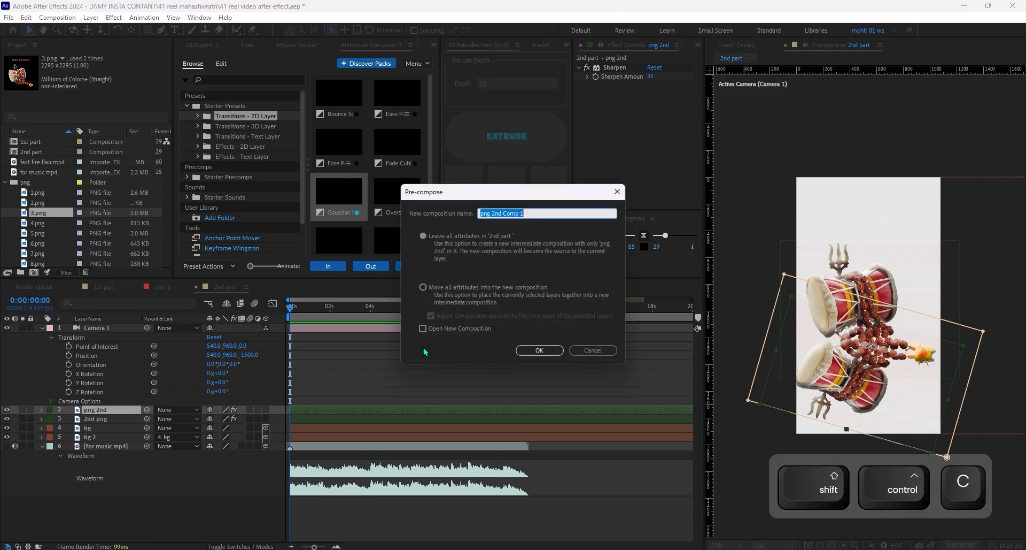
left_click(440, 301)
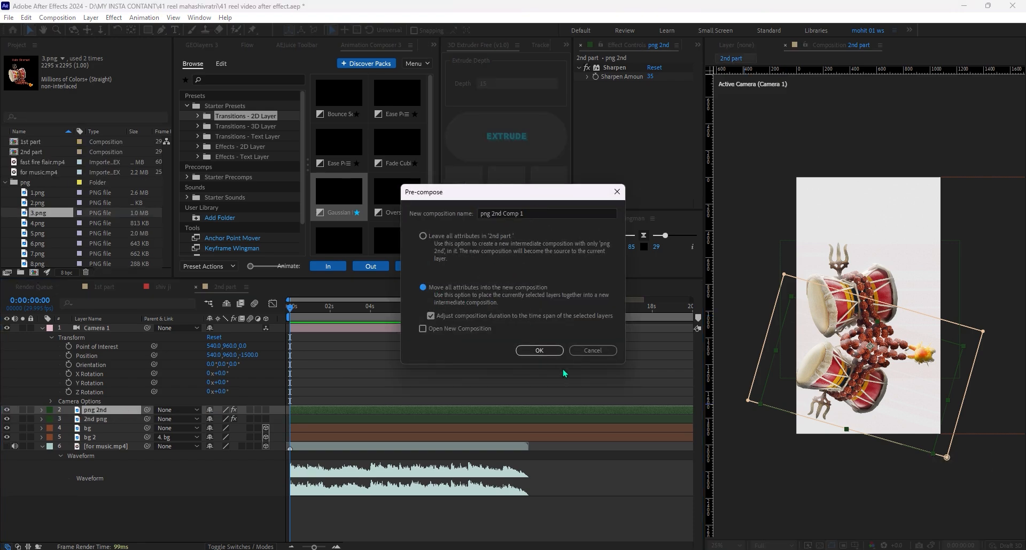
left_click(540, 351)
- Draw a rectangular mask on png 2nd Comp 1 that cuts off the lowest part of the reflection
key("period")
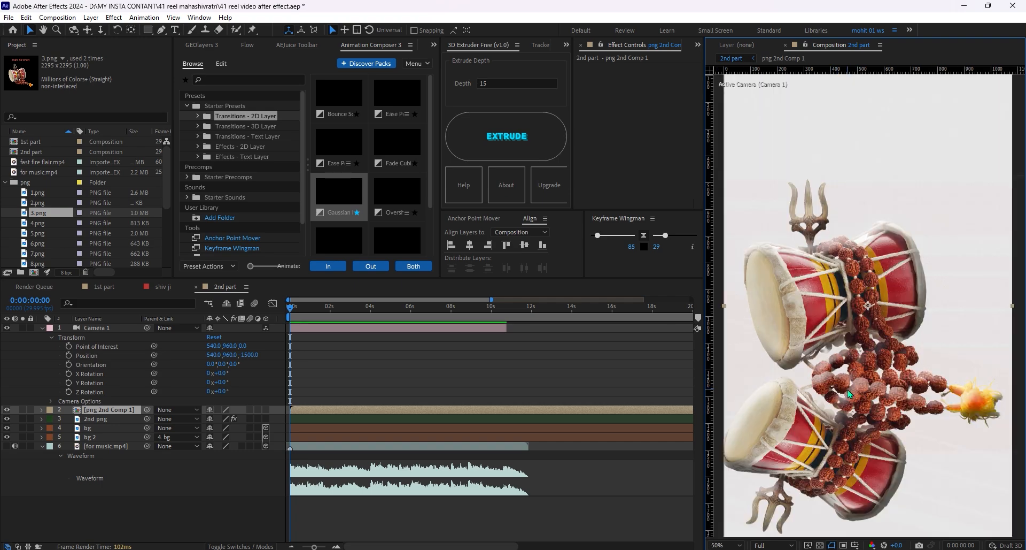
key("comma")
left_click(152, 30)
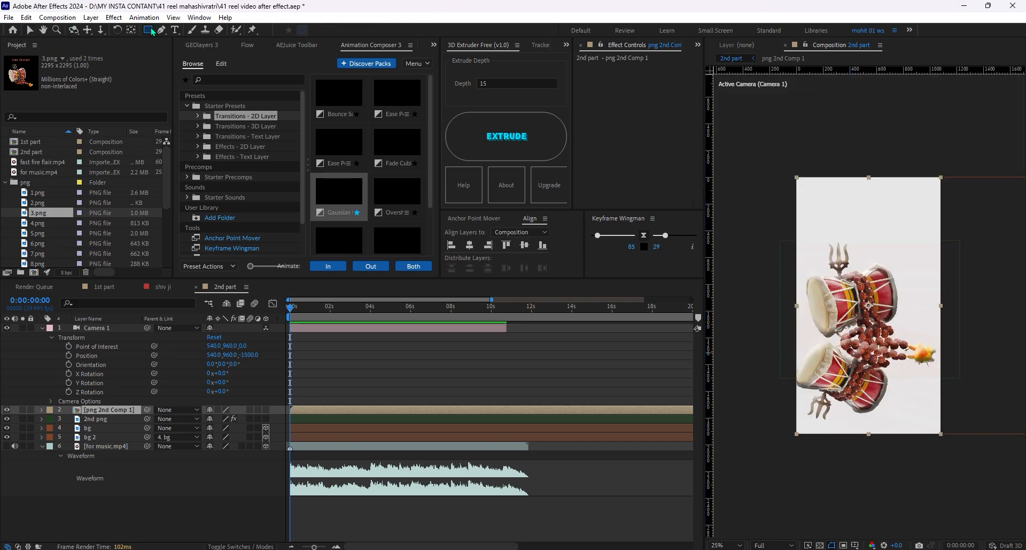
left_click_drag(752, 176, 980, 388)
- Slant the mask's lower edge downward to the right to follow the reflection, and nudge that edge slightly upward
key("v")
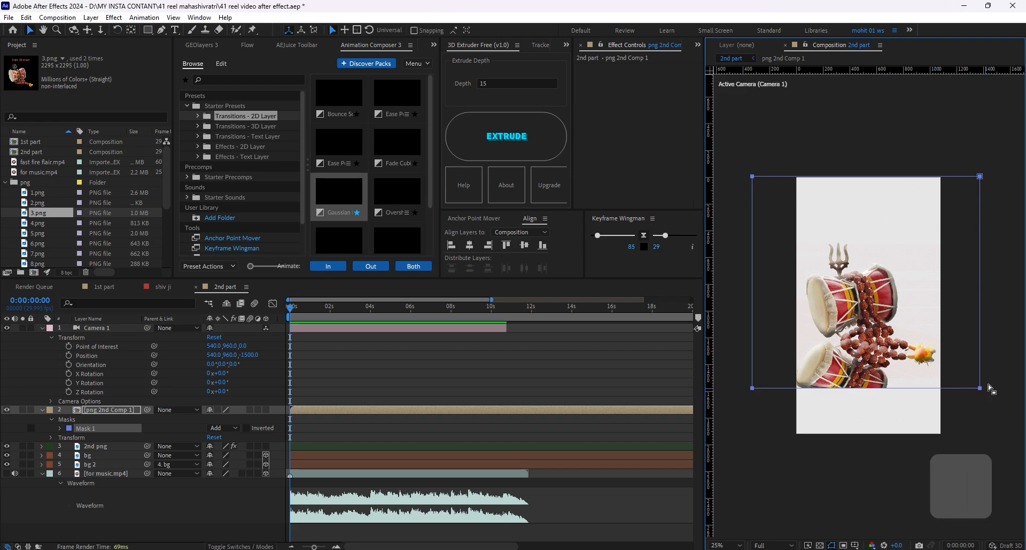
left_click_drag(980, 387, 979, 415)
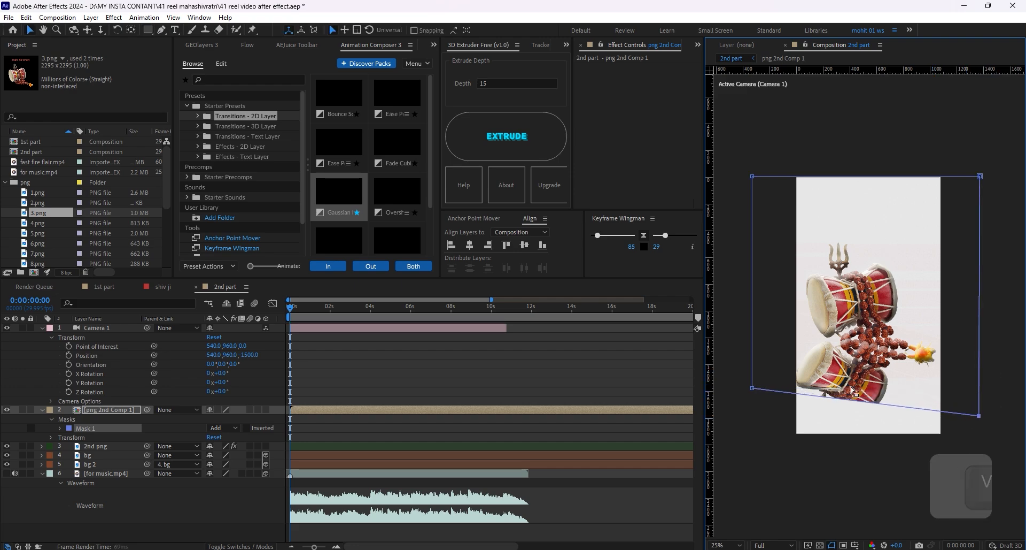
left_click_drag(754, 388, 744, 358)
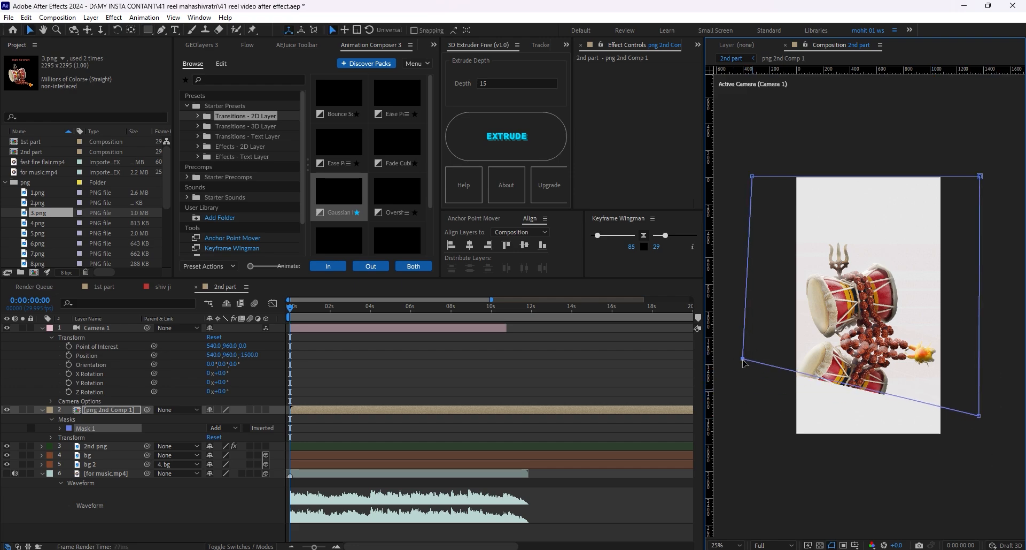
left_click_drag(979, 416, 982, 397)
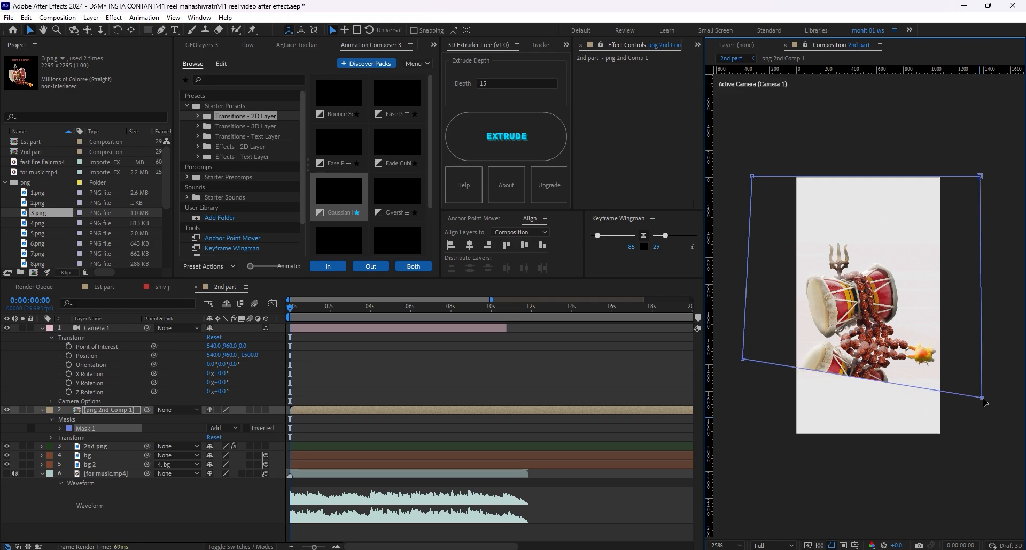
left_click_drag(738, 331, 1016, 455)
key("Up")
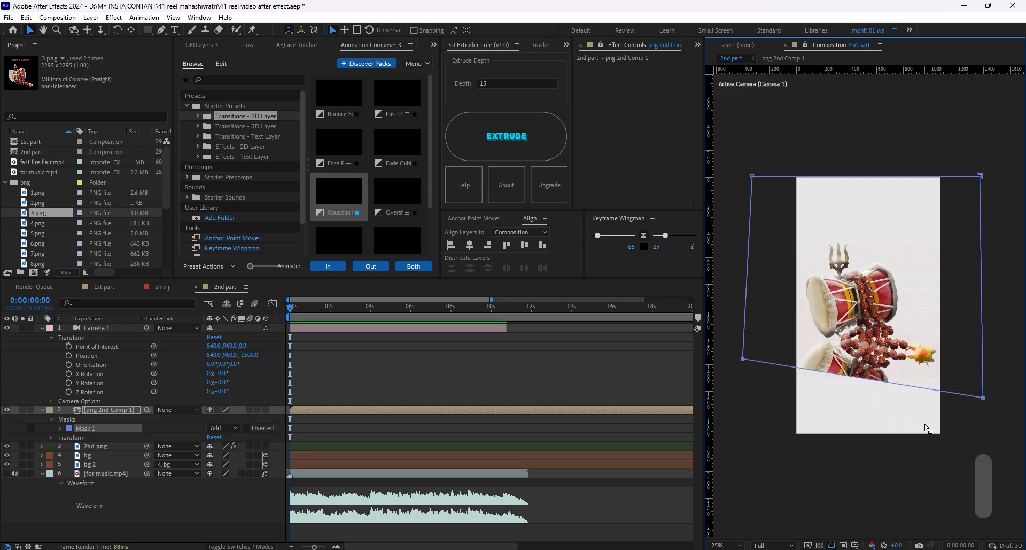
key("Up")
key("Up")
key("Up")
key("Up")
key("Up")
key("Up")
key("Up")
key("Up")
- Feather the reflection's mask by about 285 pixels and lower the png 2nd Comp 1 opacity to just over 40%
key("f")
left_click_drag(219, 428, 433, 420)
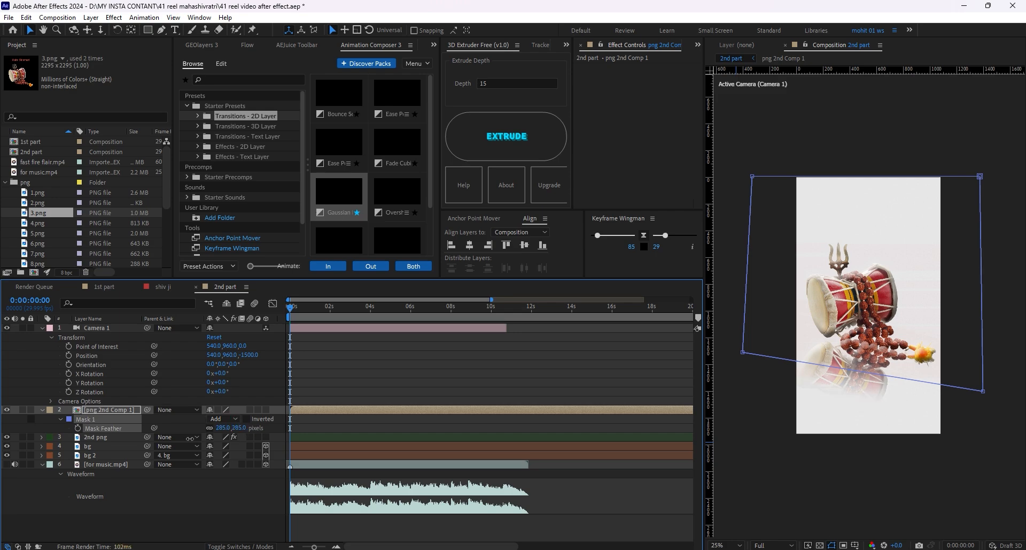
key("t")
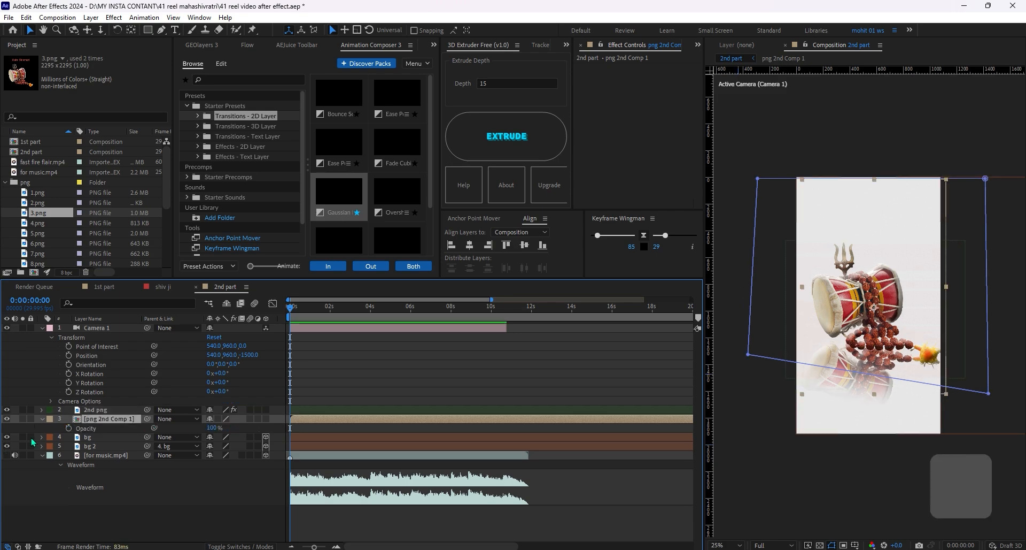
left_click_drag(214, 429, 179, 439)
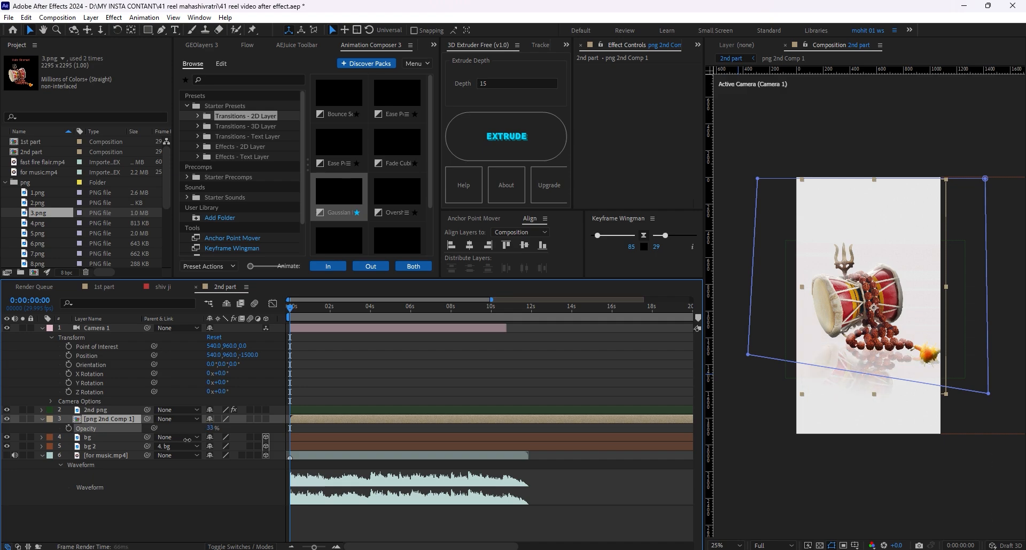
left_click(239, 502)
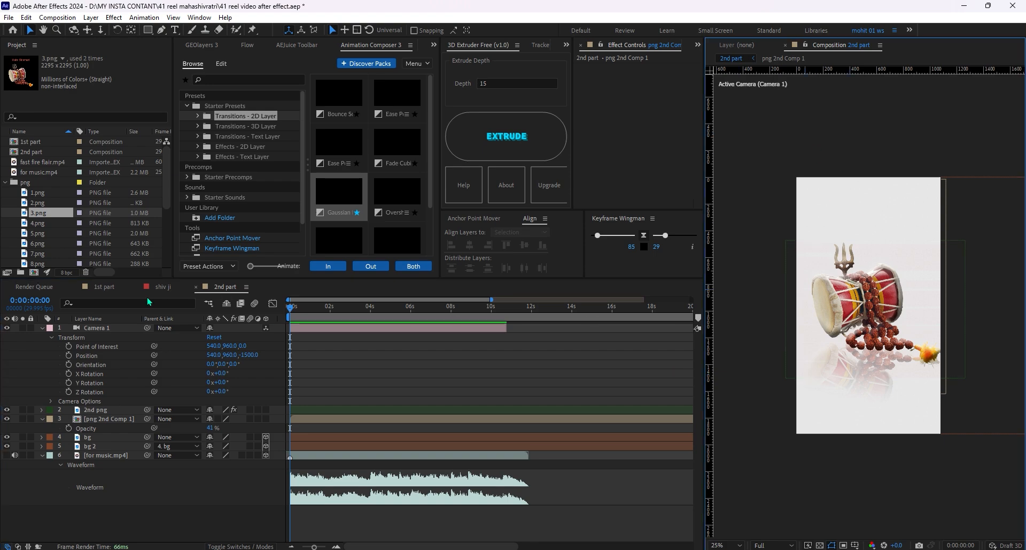
- Copy the CC Toner effect from the shiv ji layer in the 1st part composition
left_click(106, 287)
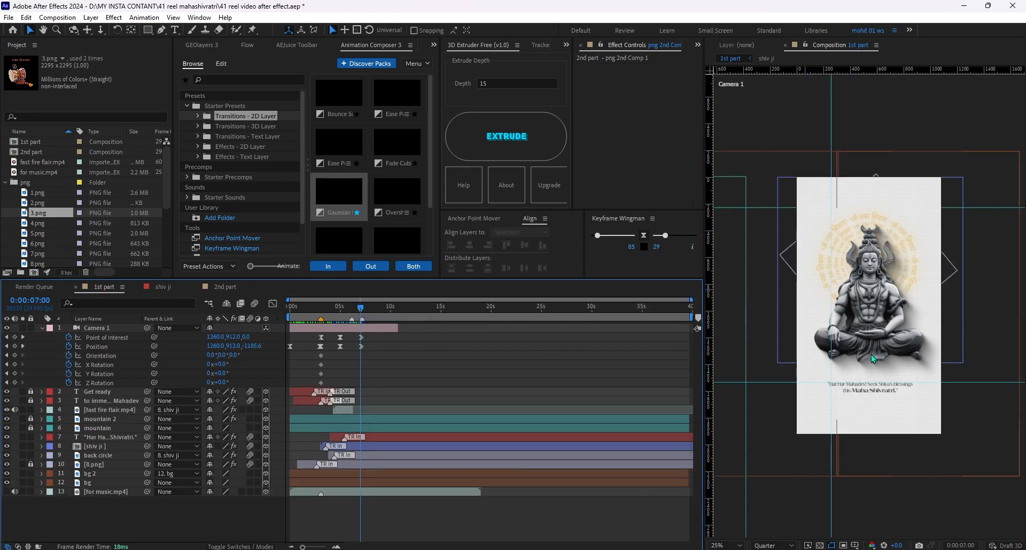
left_click(872, 357)
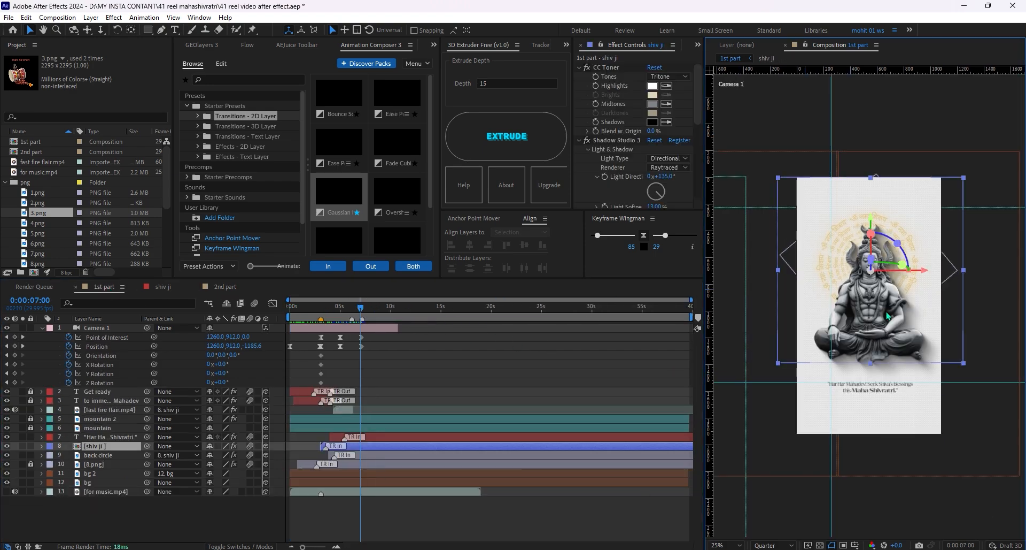
left_click(606, 67)
key("ctrl+c")
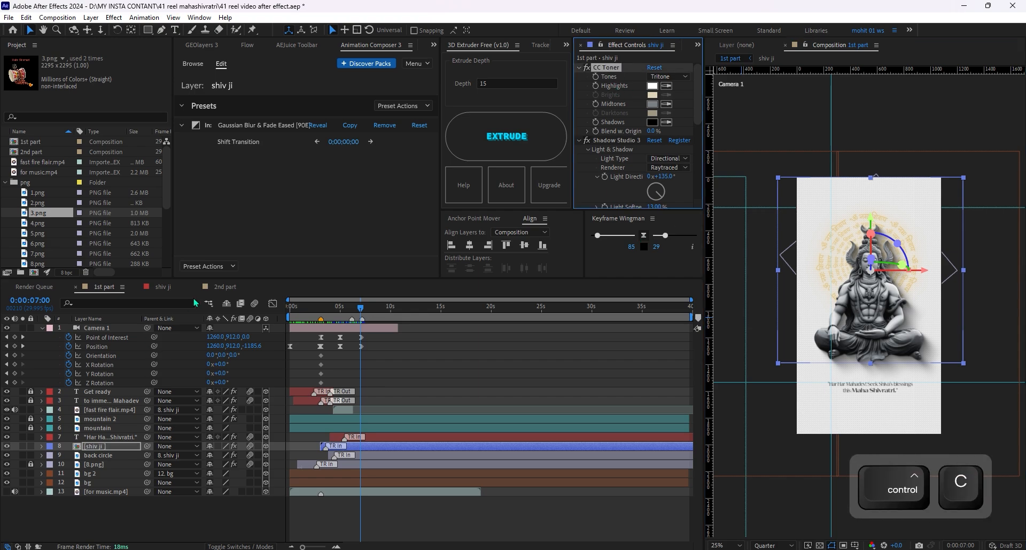
- Paste the CC Toner effect onto the 2nd png and png 2nd Comp 1 layers in the 2nd part composition
left_click(221, 289)
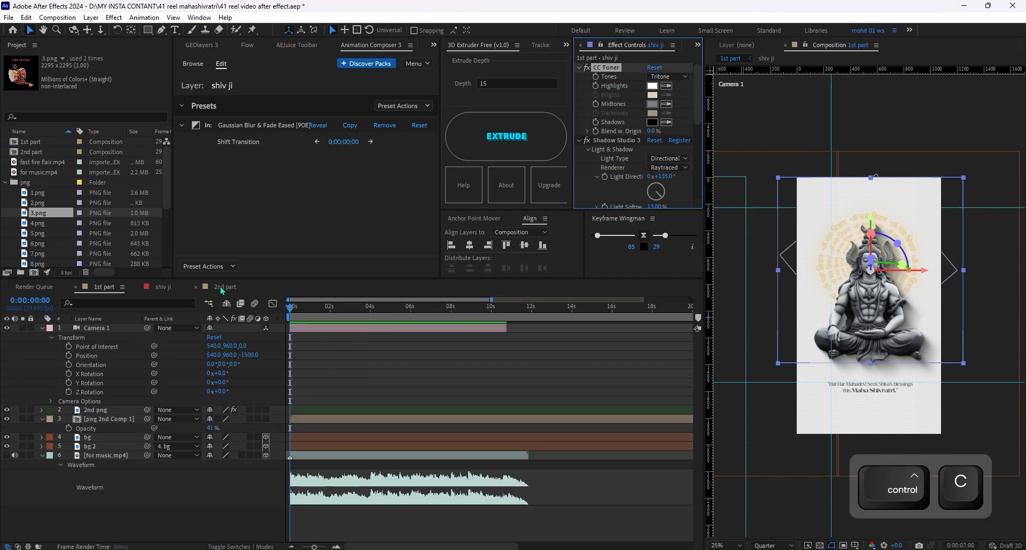
left_click(99, 419)
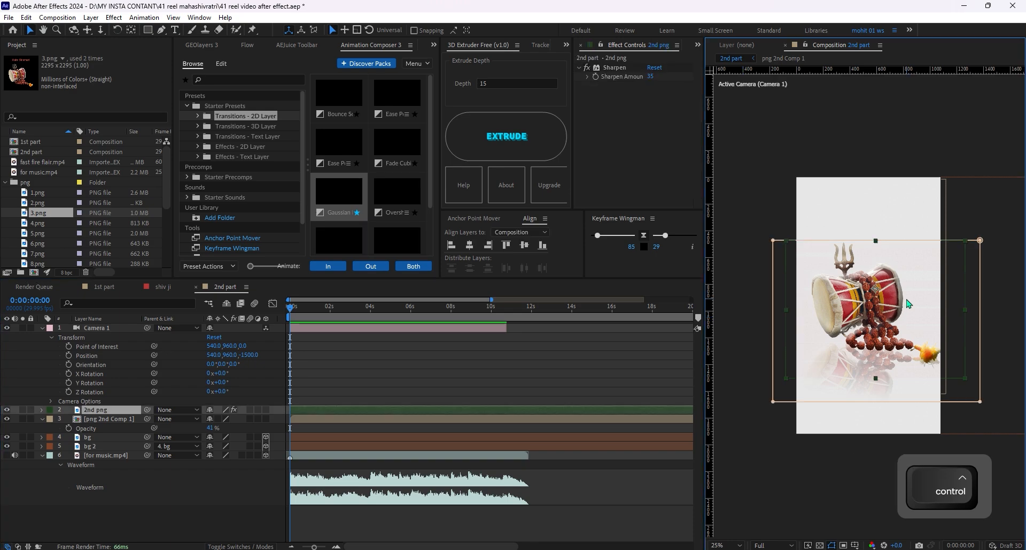
key("ctrl+v")
key("ctrl+v")
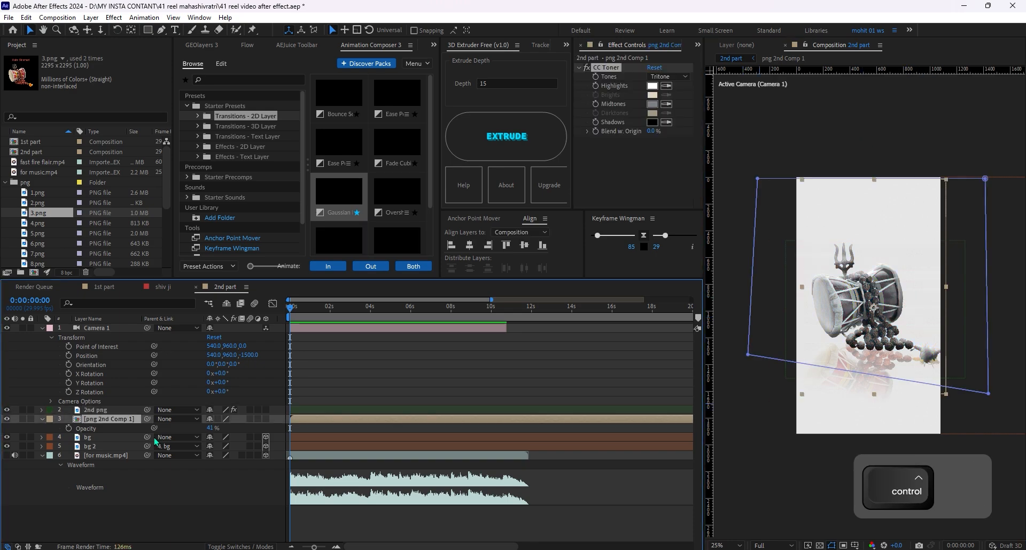
- Lock the bg and bg 2 layers, keeping the png 2nd Comp 1 layer unlocked
left_click_drag(30, 419, 31, 464)
left_click(42, 419)
left_click(31, 419)
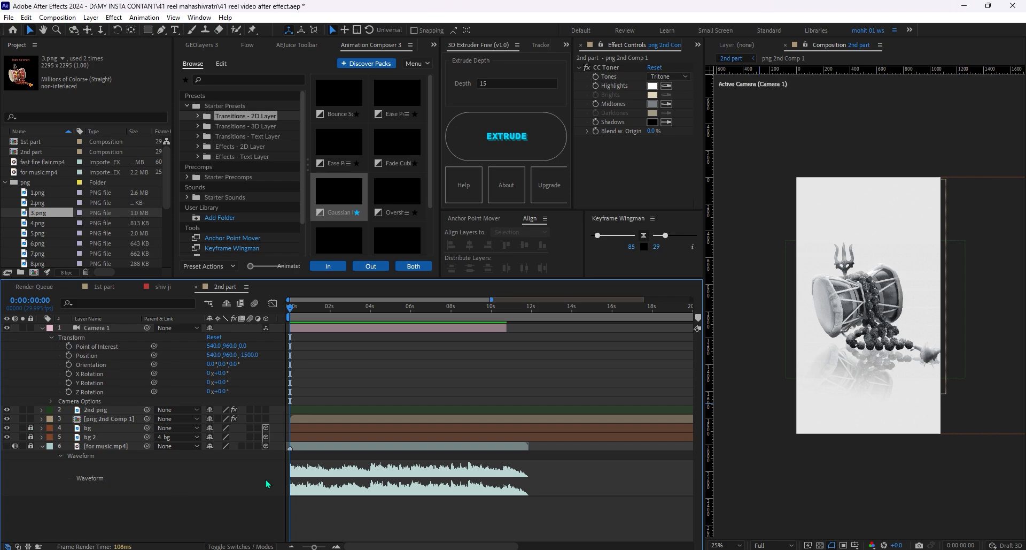
- Duplicate the 2nd png layer and move the copy partly outside the frame's lower-left corner
scroll(880, 328, "up", 2)
scroll(881, 325, "down", 2)
left_click(889, 288)
key("ctrl")
key("ctrl+d")
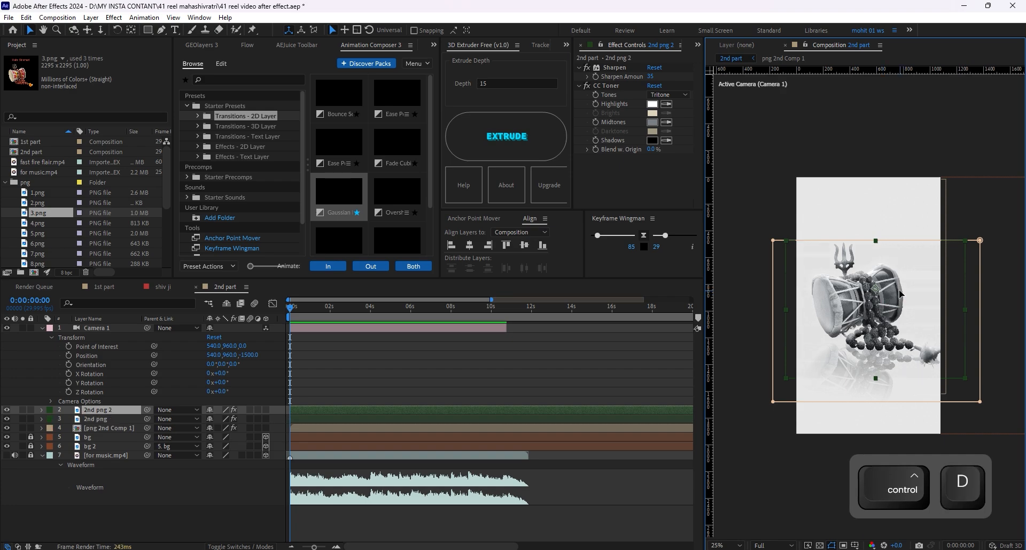
left_click_drag(885, 298, 864, 402)
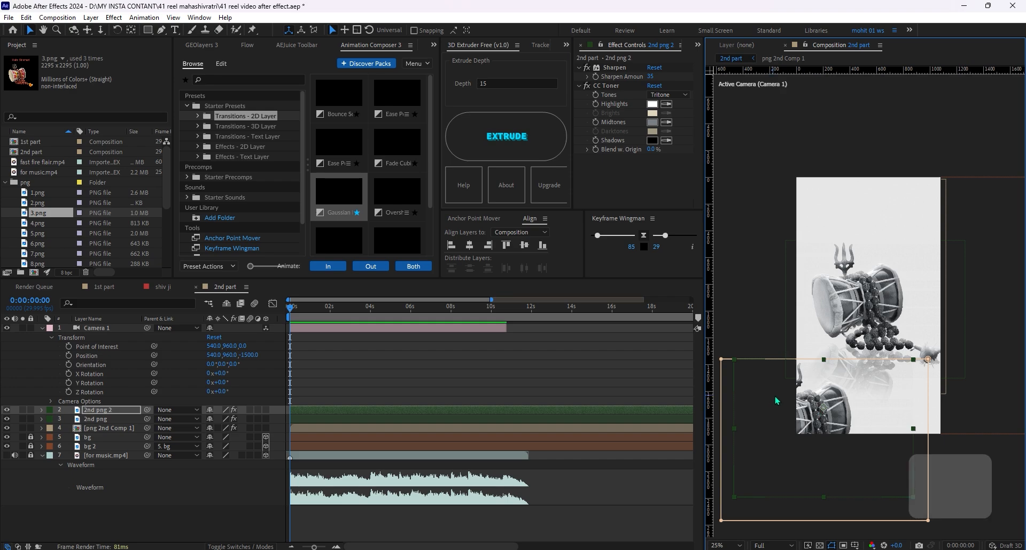
- Apply Directional Blur to 2nd png 2 with a blur length of 49 and a direction of 79 degrees
key("ctrl+space")
type("d")
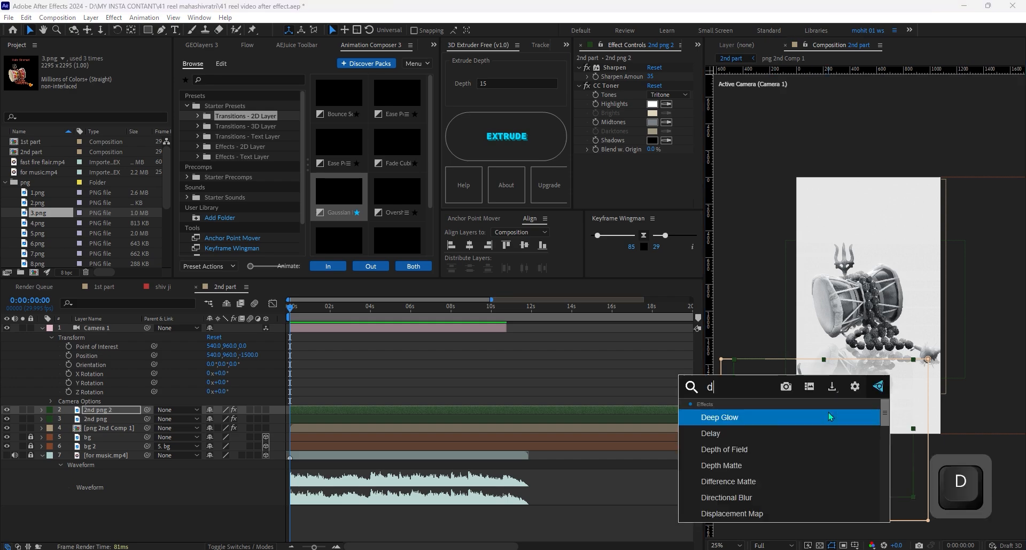
type("ir")
key("Return")
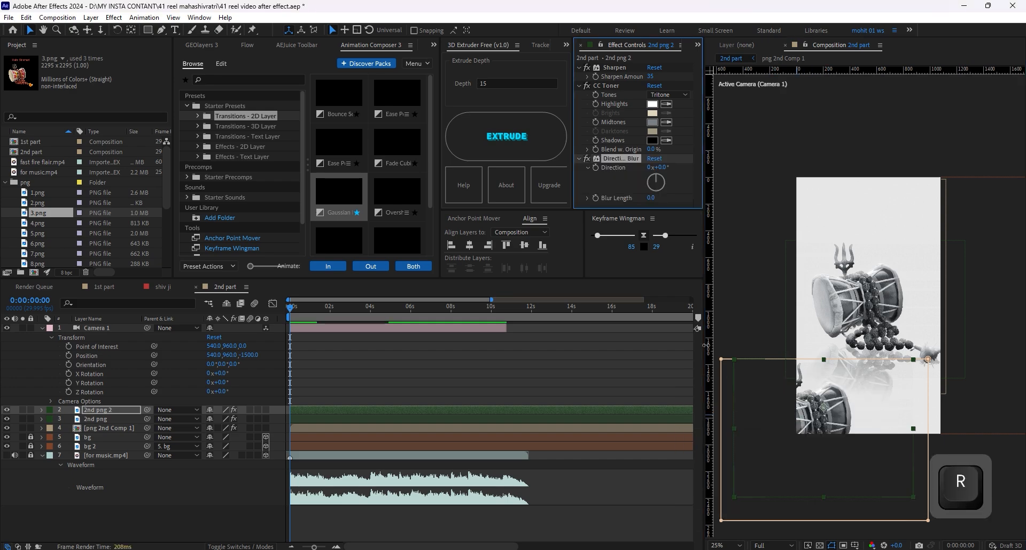
left_click_drag(650, 197, 691, 198)
left_click_drag(773, 214, 854, 223)
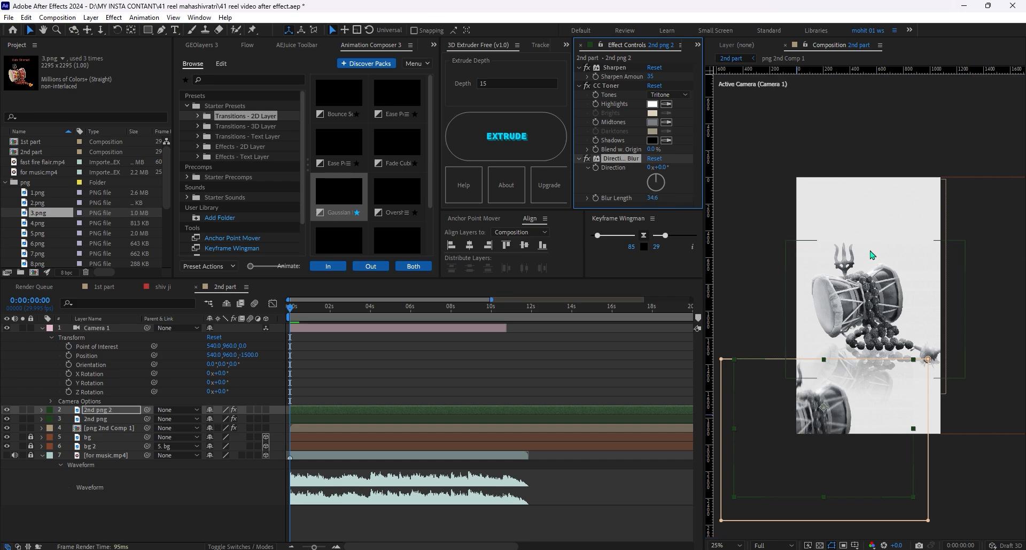
left_click_drag(716, 197, 680, 186)
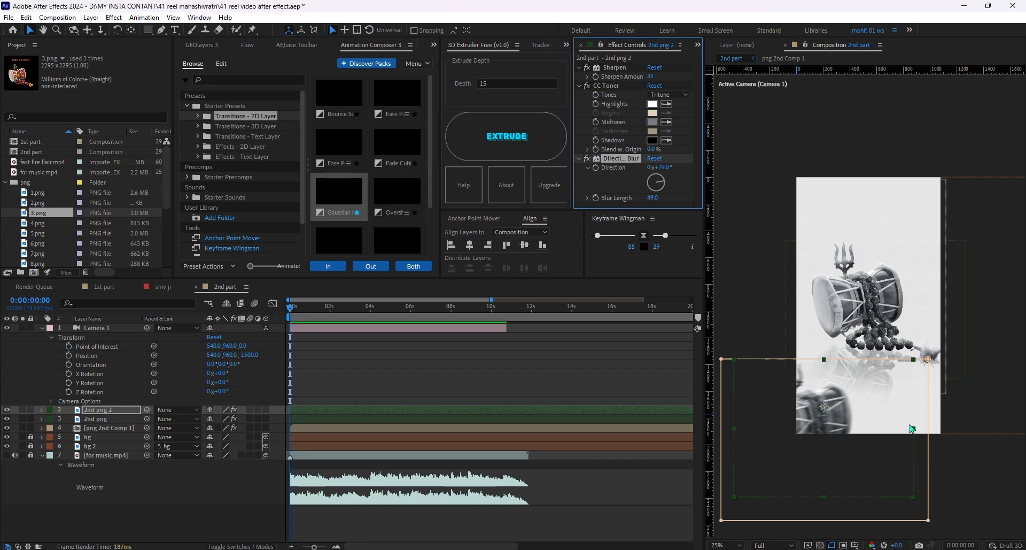
- Rotate the 2nd png 2 layer to about -21.4° and reposition it partly outside the frame's lower-left corner
left_click_drag(913, 428, 880, 419)
key("ctrl+z")
key("w")
mouse_move(830, 363)
left_mouse_down()
mouse_move(845, 362)
mouse_move(811, 365)
left_mouse_up()
left_click(30, 30)
left_click_drag(838, 408, 824, 398)
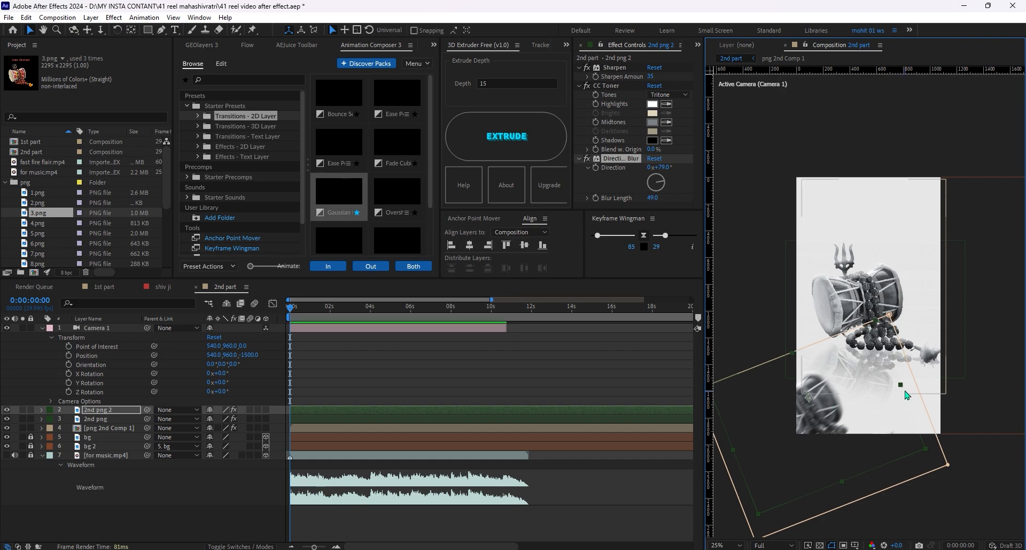
key("comma")
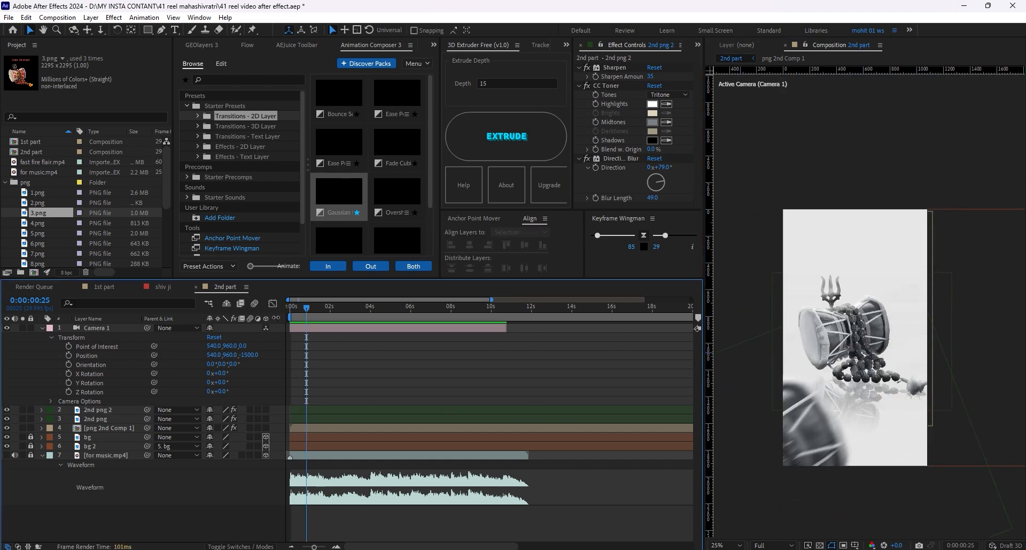
- Add the text "Awaken the divine within on Maha Shivratri!" above the trident, with the playhead at the composition's start
left_click_drag(307, 308, 290, 309)
key("ctrl+t")
left_click(818, 229)
key("ctrl+v")
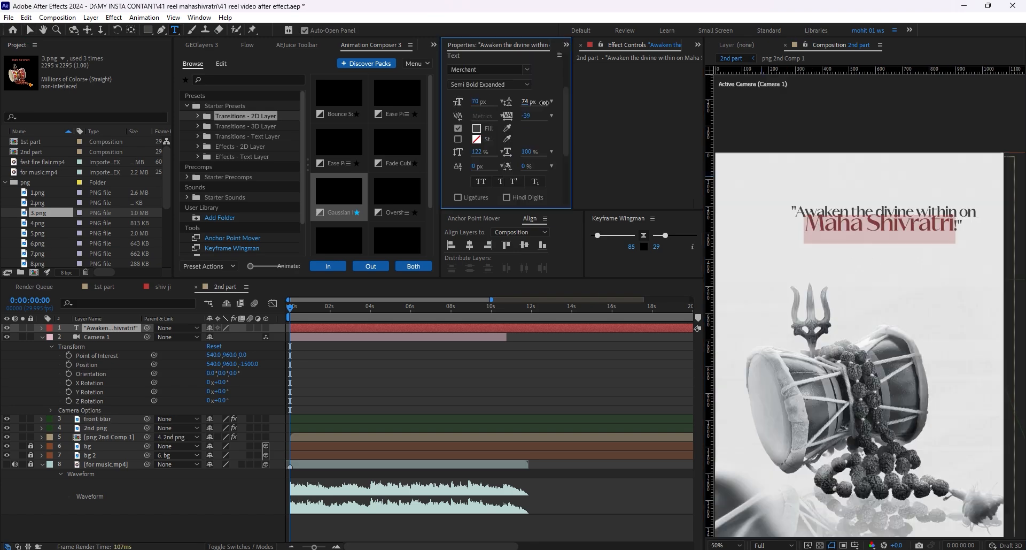
- Set the words Maha Shivratri to the Black Expanded style and centre the text horizontally in the frame
left_click(502, 85)
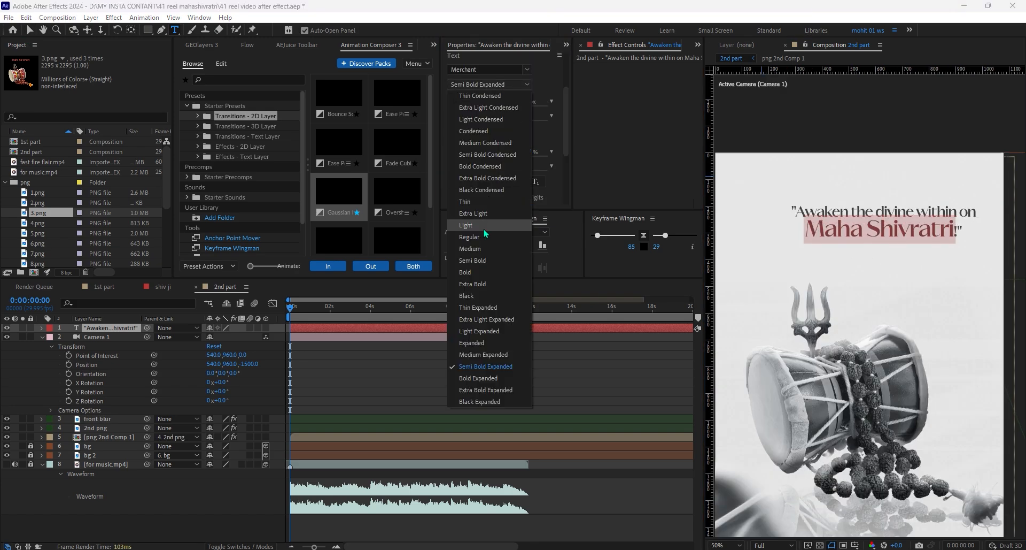
left_click(483, 401)
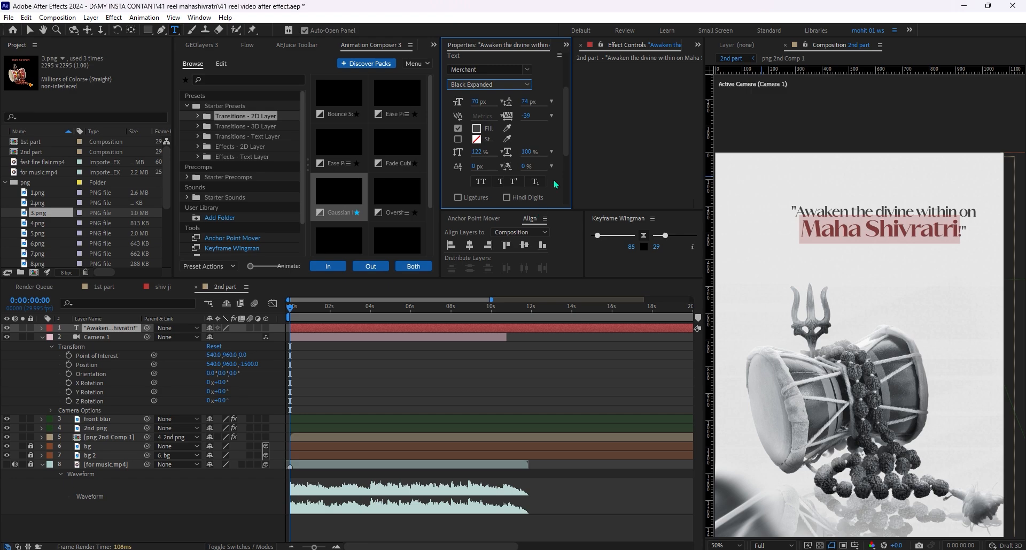
key("Escape")
left_click_drag(794, 241, 778, 241)
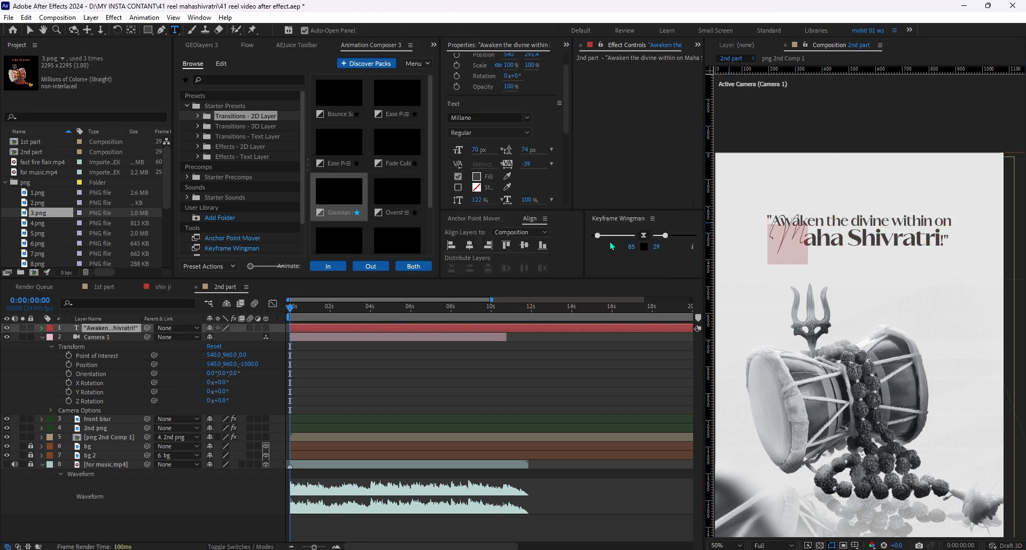
- Try the Millano Regular font on the initial M of Maha Shivratri and undo it
left_click(608, 259)
left_click(528, 118)
left_click(620, 291)
key("ctrl+z")
key("ctrl+z")
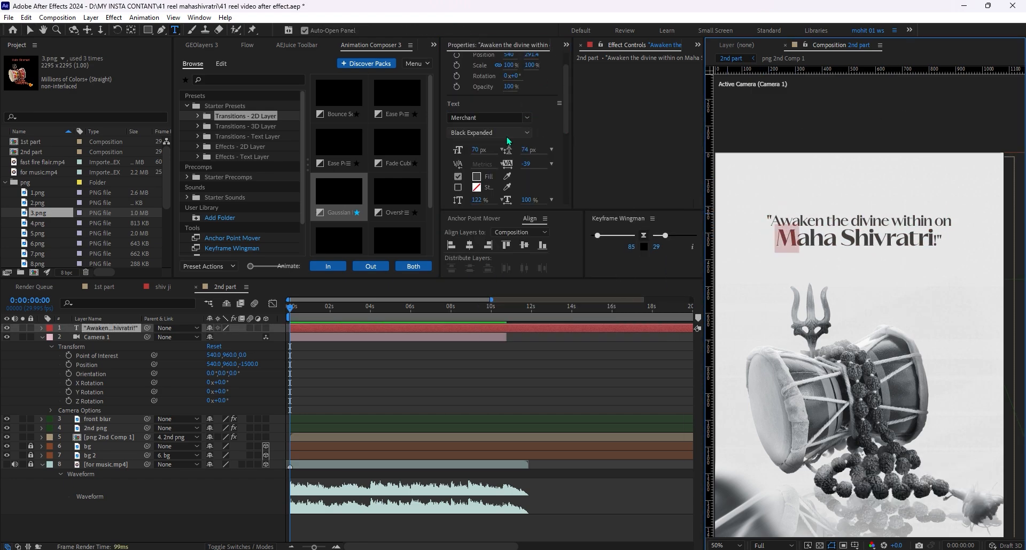
- Try a larger font size on the initial M of Maha Shivratri and undo it
mouse_move(479, 150)
left_mouse_down()
mouse_move(492, 152)
mouse_move(471, 166)
left_mouse_up()
scroll(498, 179, "down", 3)
left_click(30, 30)
left_click(843, 129)
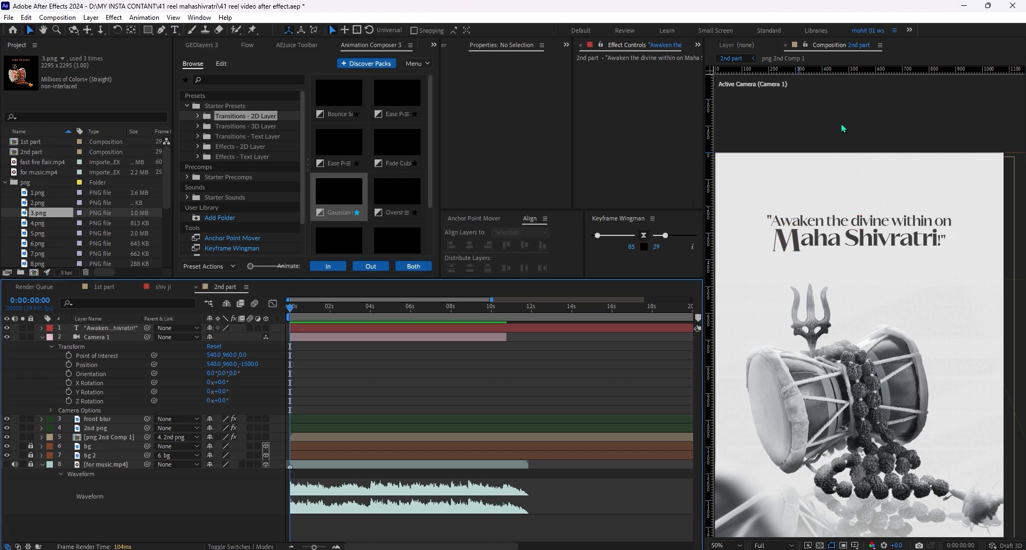
key("ctrl+z")
key("ctrl+z")
left_click(884, 118)
- Find the red tilak image 12.png in the project files and add it to the 2nd part composition
scroll(40, 195, "down", 4)
left_click(39, 194)
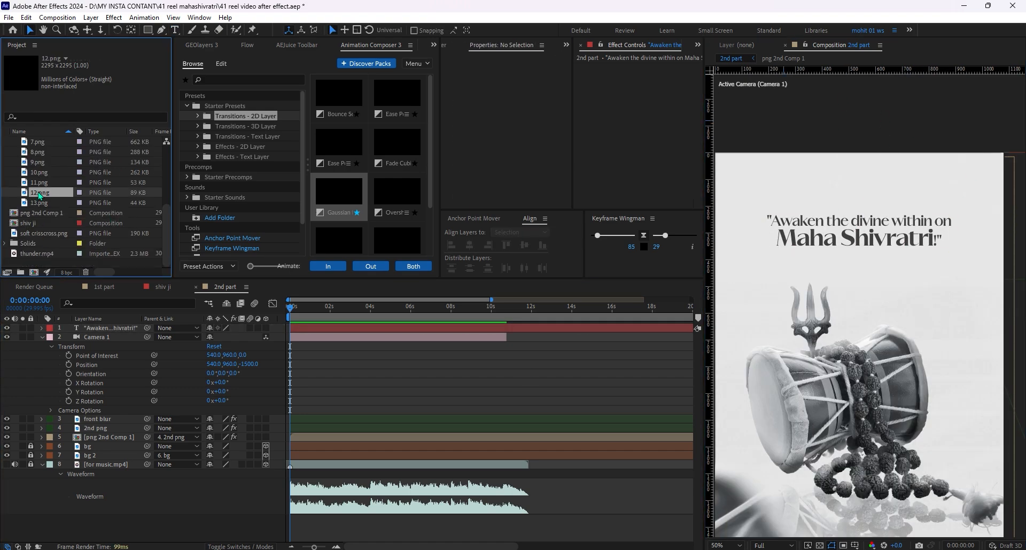
left_click(42, 203)
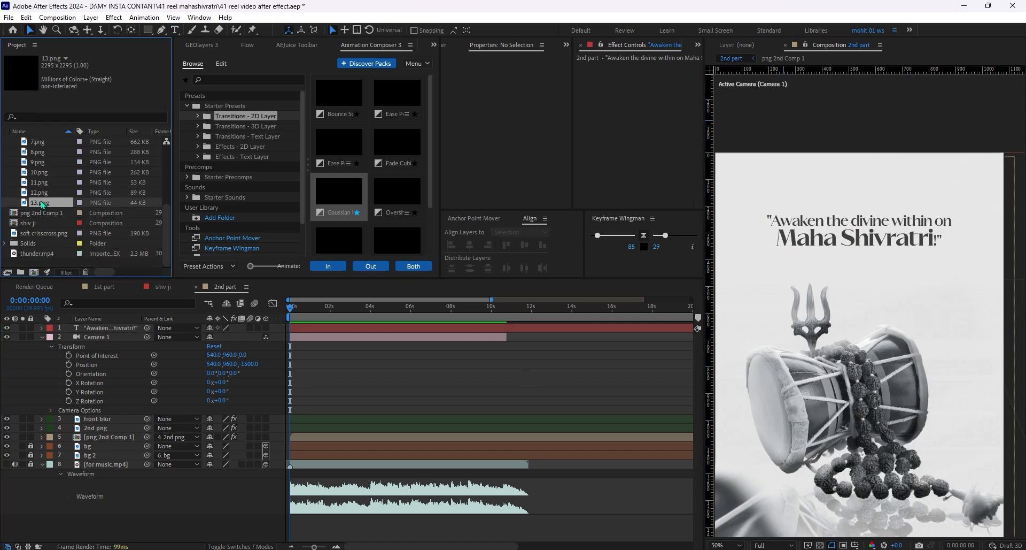
key("Up")
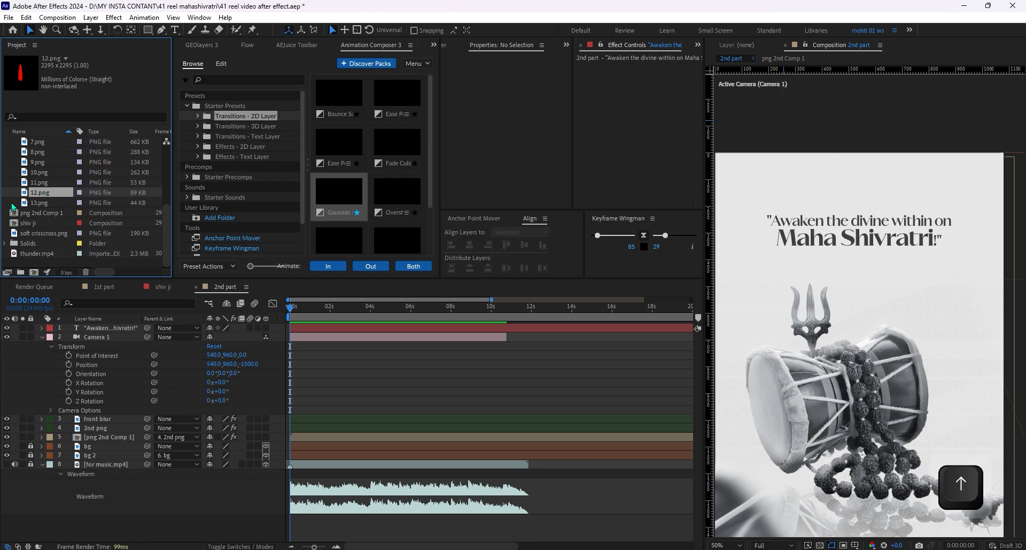
left_click_drag(39, 193, 805, 201)
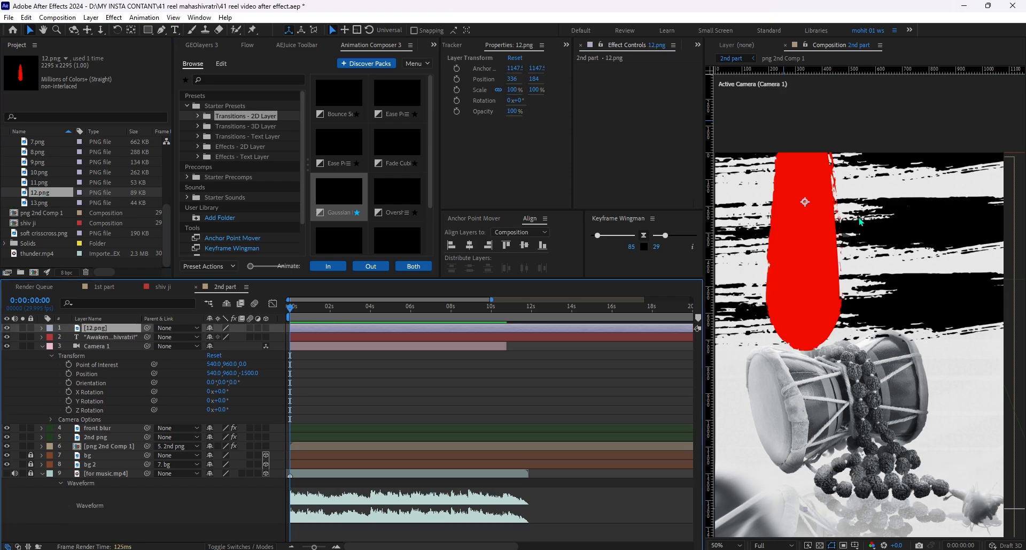
- Scale 12.png down to 22.6% and place it over the title's right part at position 692, 200
key("comma")
key("comma")
left_click_drag(991, 254, 872, 256)
left_click_drag(839, 260, 886, 264)
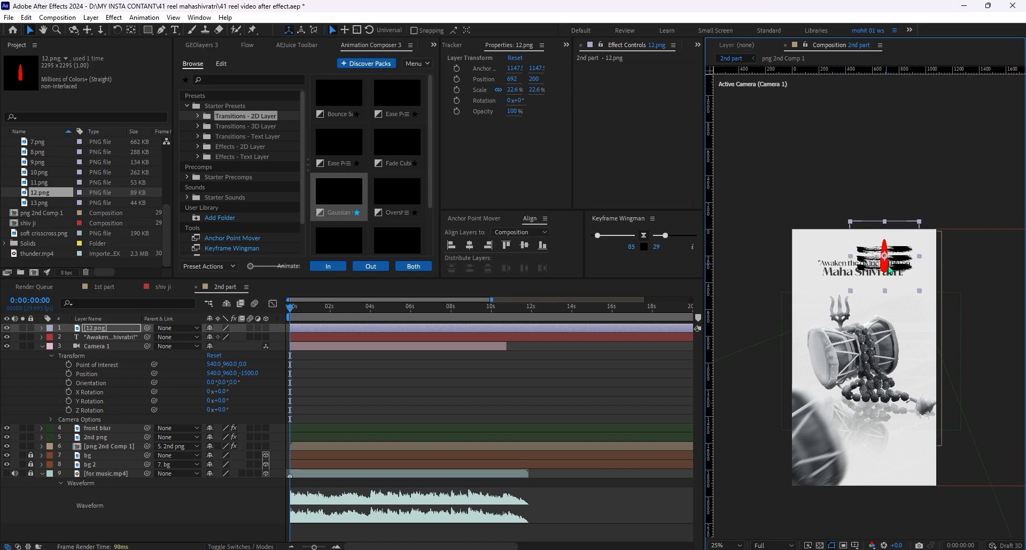
- Copy the CC Toner effect from the front blur layer onto 12.png
scroll(888, 262, "up", 2)
key("space")
left_click_drag(919, 206, 905, 197)
left_click(790, 126)
key("comma")
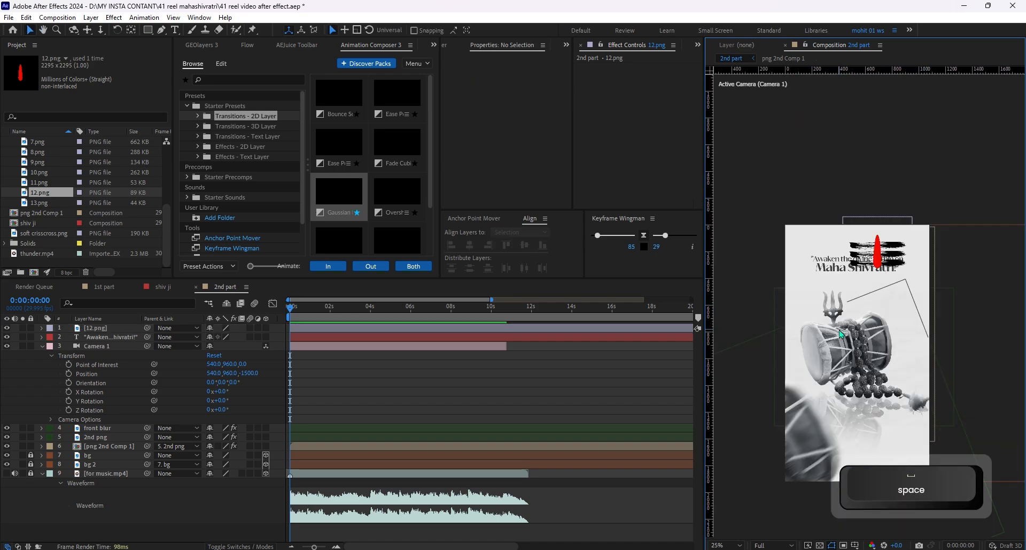
left_click(751, 294)
key("ctrl")
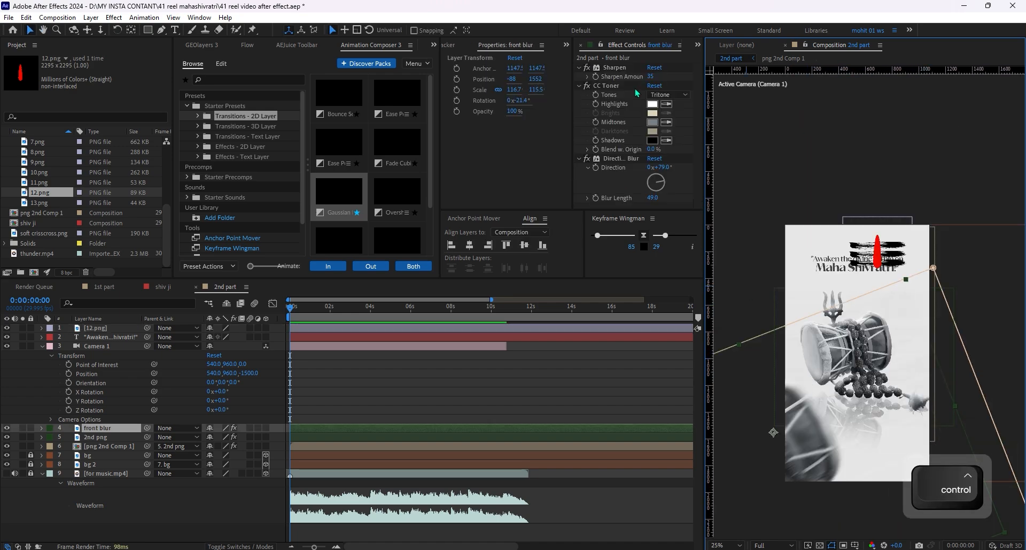
left_click(608, 90)
key("ctrl+c")
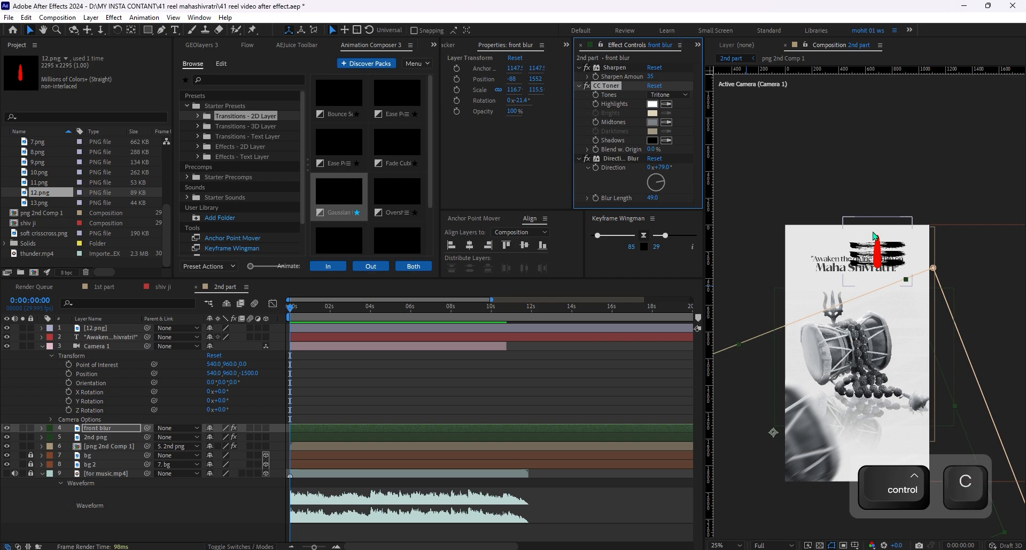
left_click(909, 227)
key("ctrl+v")
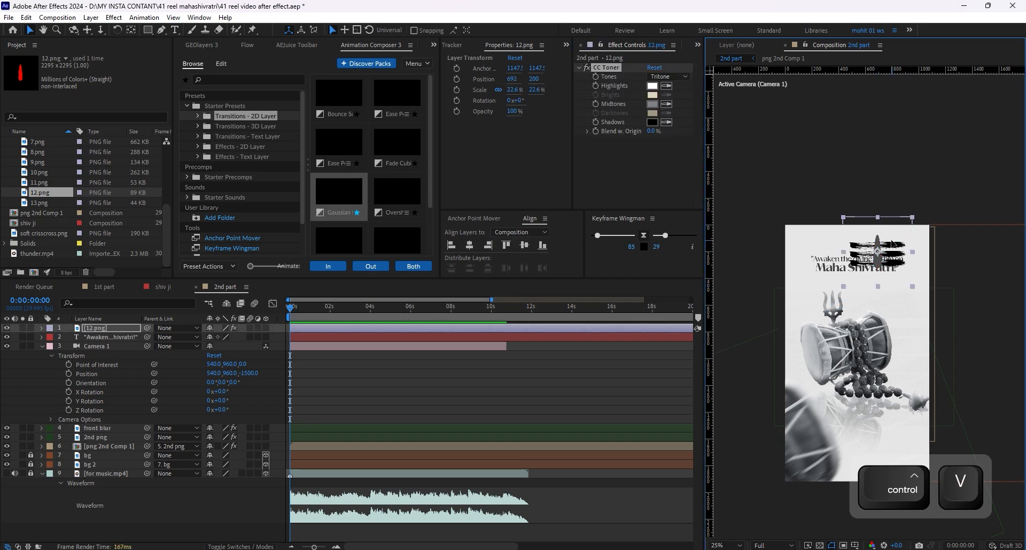
- Scale 12.png to 16.2%, move it to about 816, 158 and place its layer beneath png 2nd Comp 1
left_click_drag(909, 227, 884, 312)
key("period")
left_click_drag(950, 208, 930, 227)
left_click_drag(880, 278, 864, 291)
left_click_drag(101, 327, 125, 447)
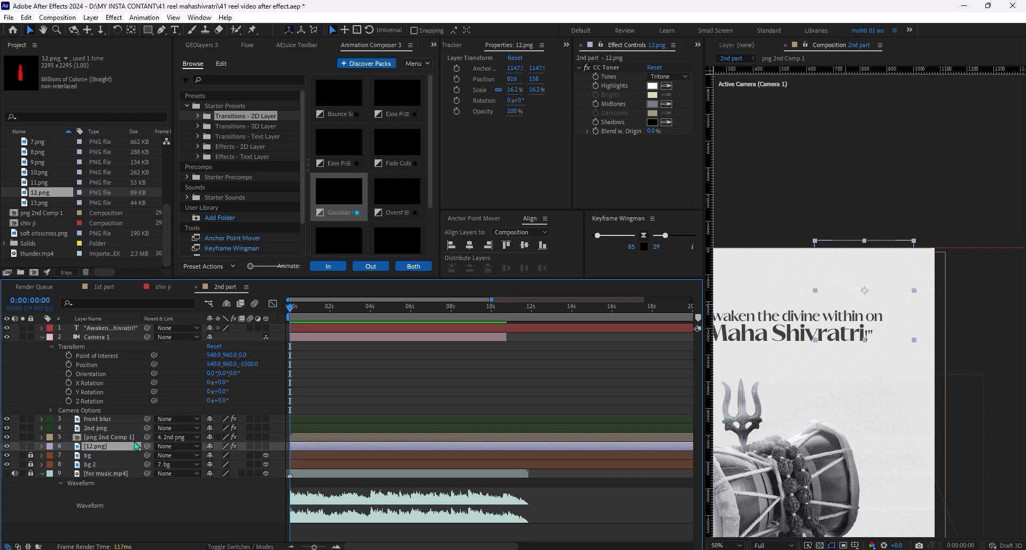
- Set the opacity of the 12.png layer to 11%
key("t")
left_click_drag(211, 455, 163, 458)
left_click(951, 249)
scroll(951, 249, "down", 2)
scroll(951, 249, "up", 2)
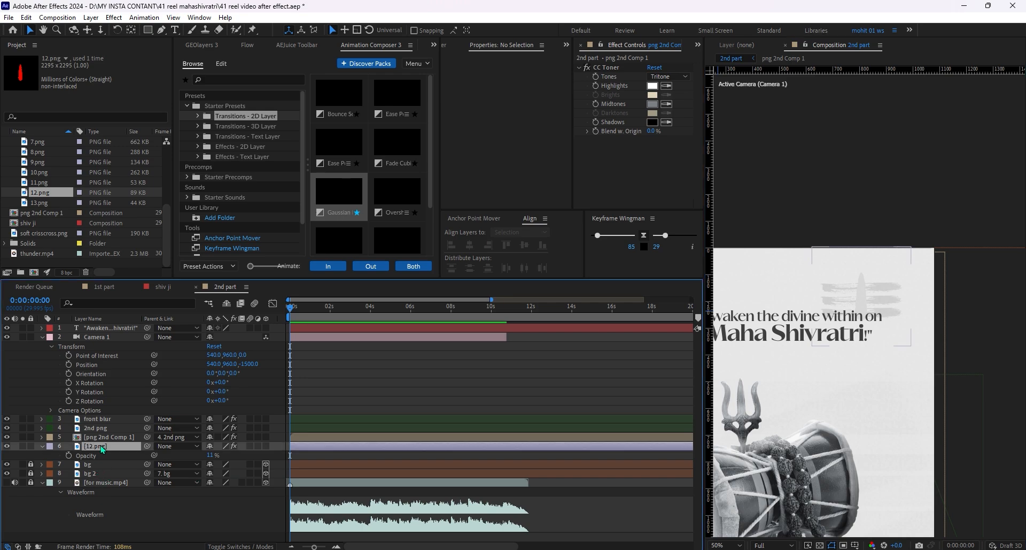
scroll(855, 224, "down", 2)
key("space")
left_click_drag(859, 218, 910, 104)
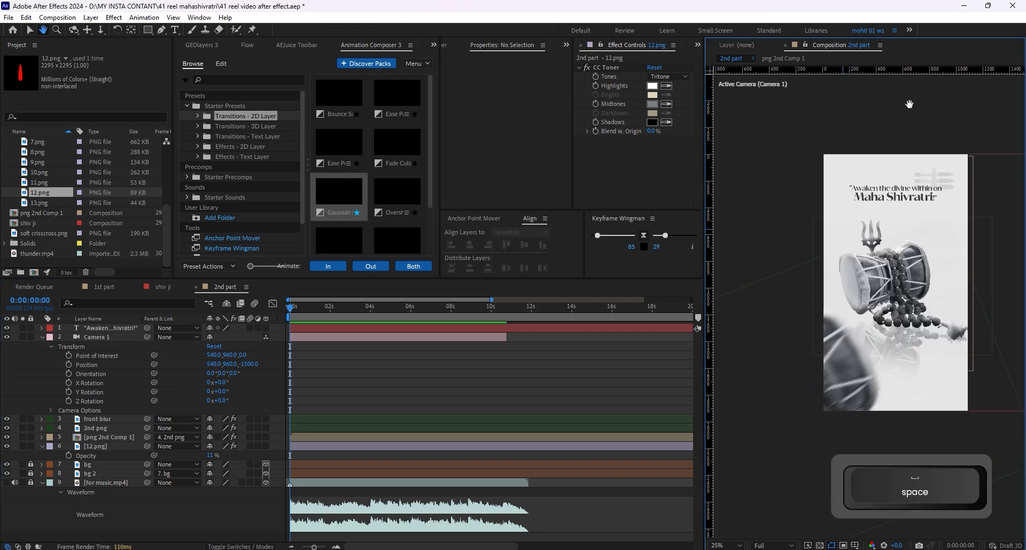
- Apply the Wave Warp effect to the png 2nd Comp 1 reflection layer
left_click(844, 354)
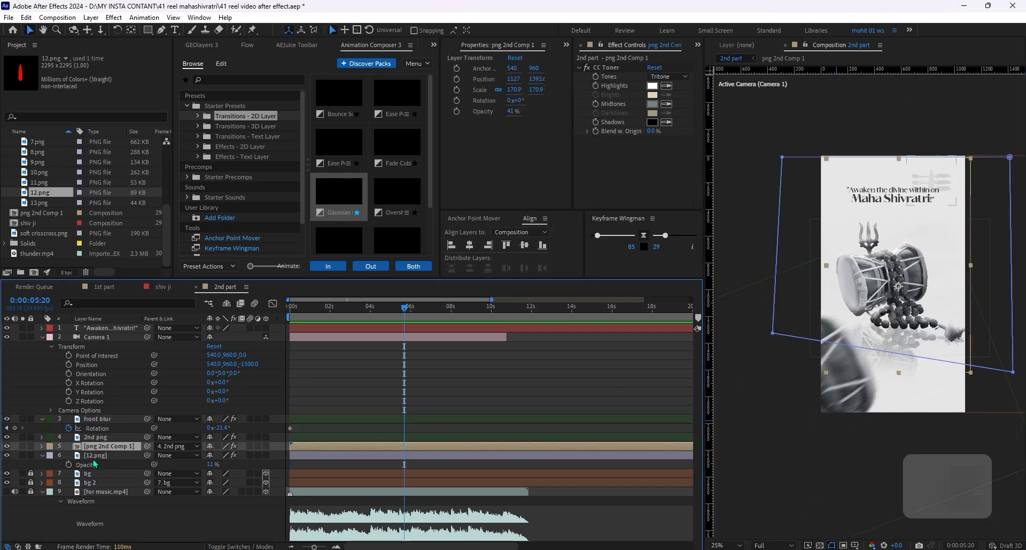
key("ctrl+space")
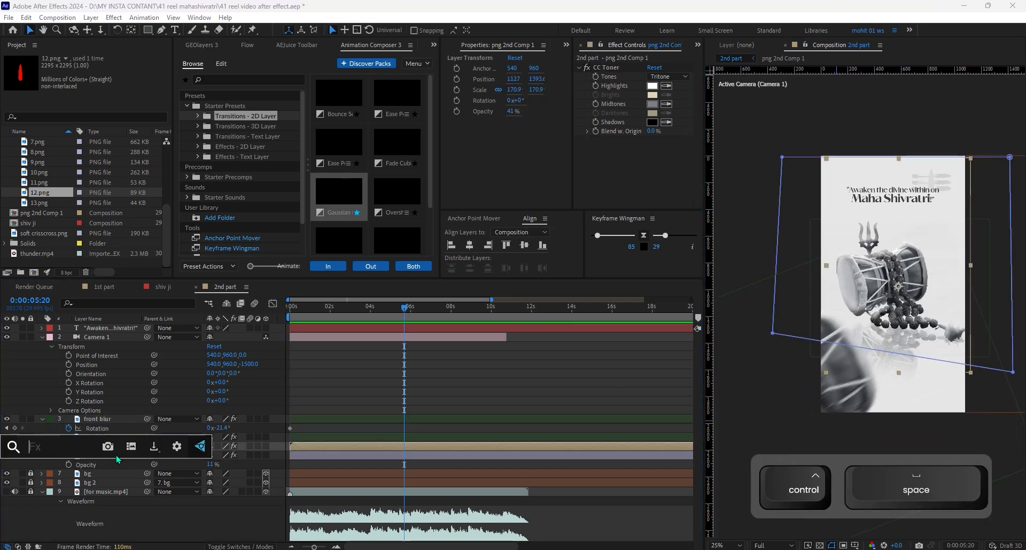
type("wave")
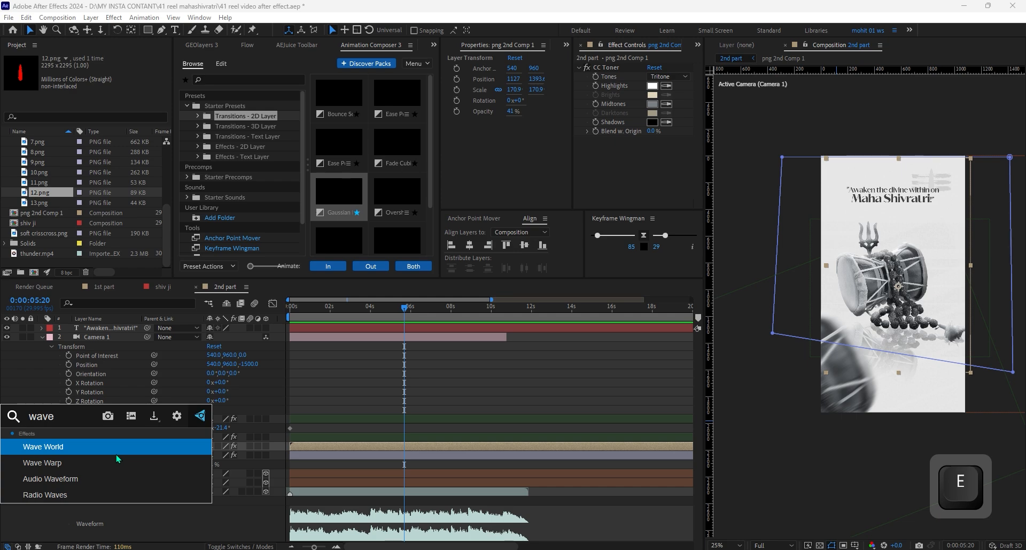
left_click(88, 462)
key("period")
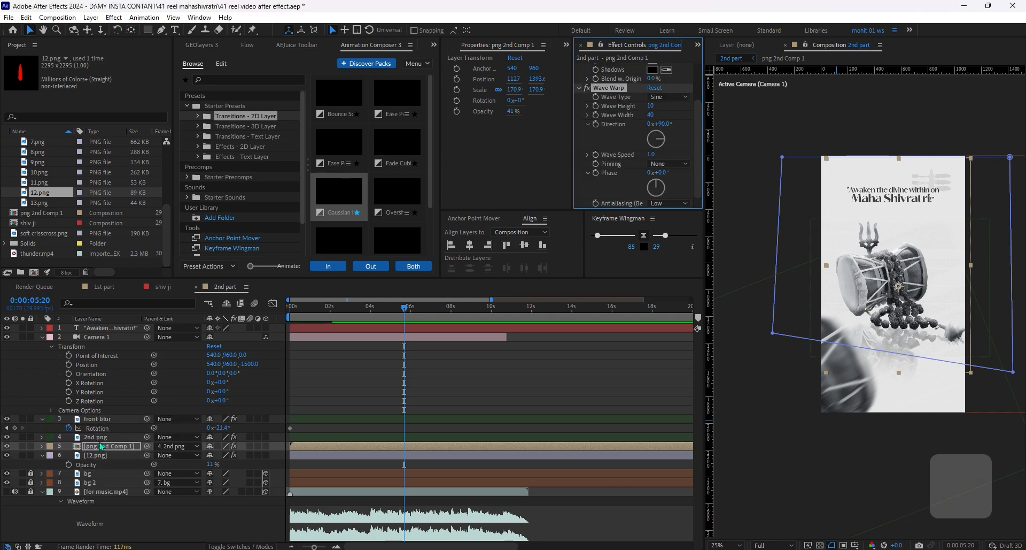
- Set the reflection's Wave Warp to a wave height of 8, a wave width of 45 and a direction of 203°
left_click_drag(649, 106, 648, 111)
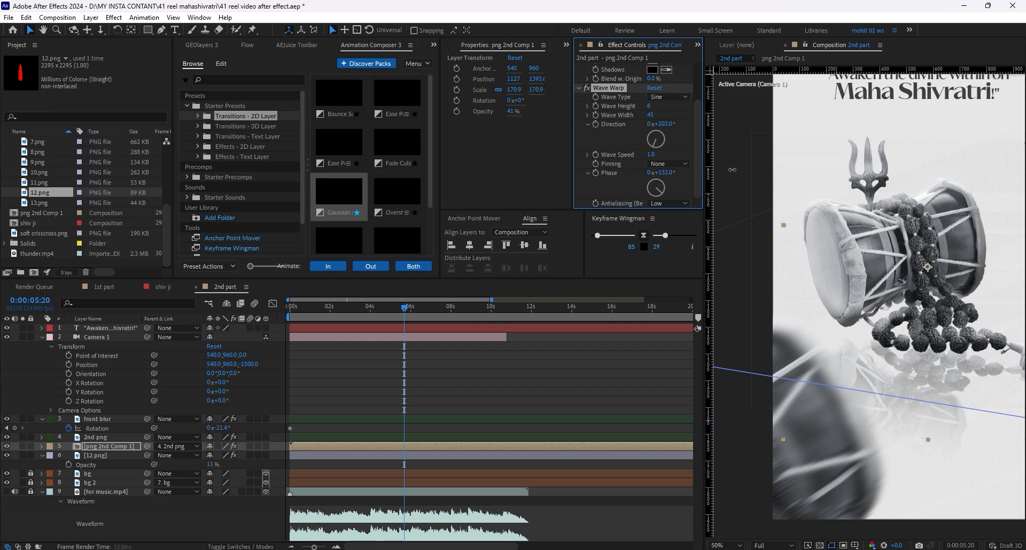
left_click_drag(741, 169, 750, 176)
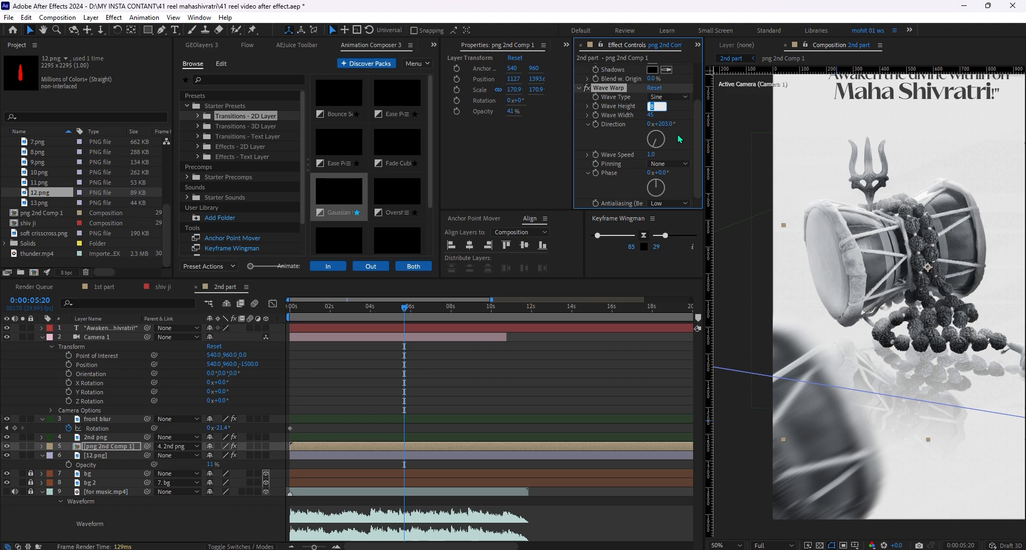
left_click(680, 139)
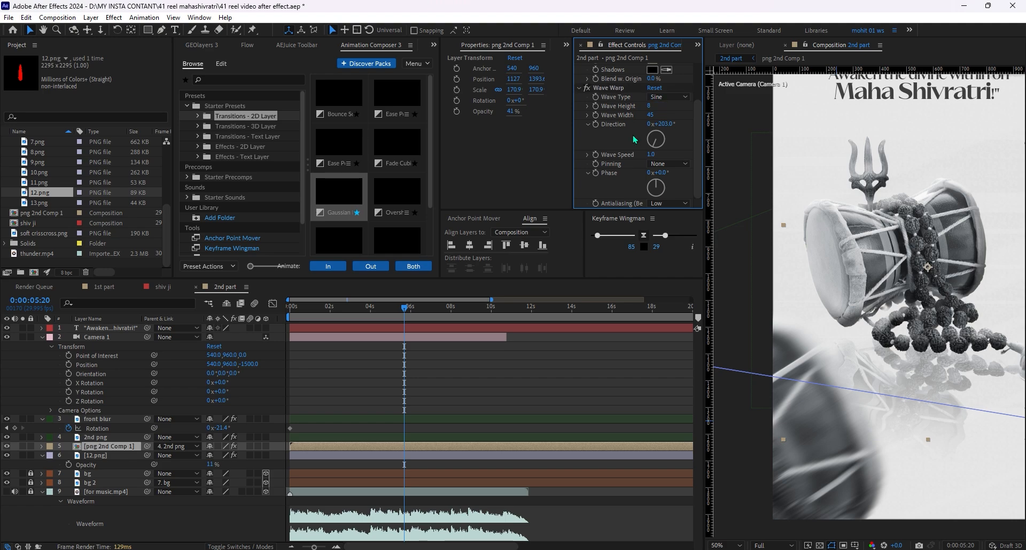
- Animate the Wave Warp phase of png 2nd Comp 1 with the expression time*25
left_click(596, 174, "alt")
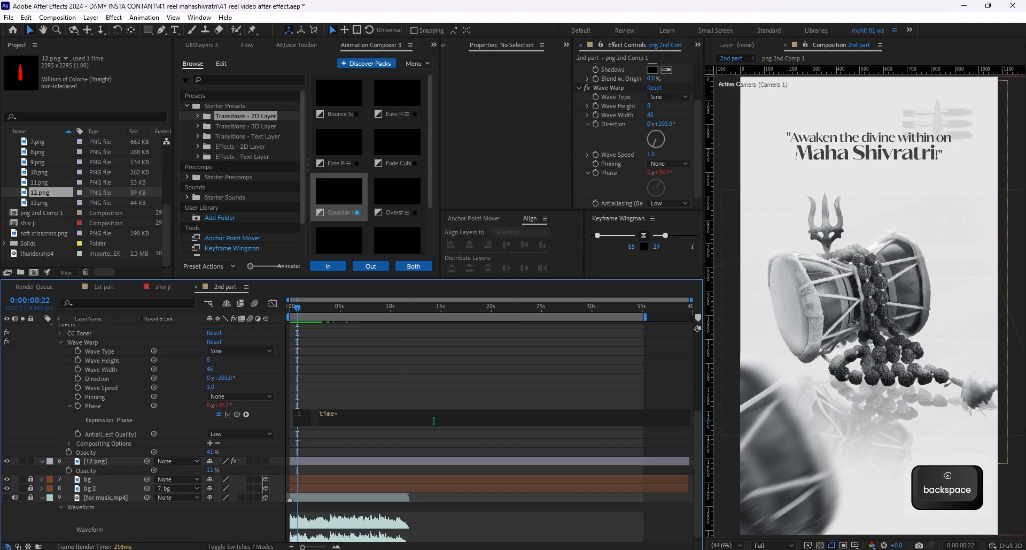
type("25")
key("Return")
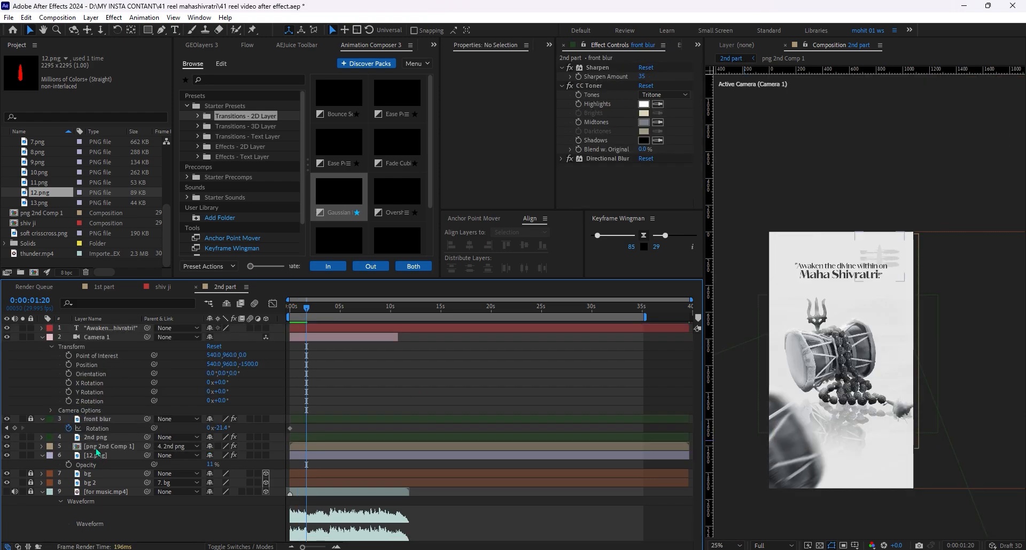
- Copy Wave Warp from png 2nd Comp 1 to 12.png, with wave height -11, wave width 91 and phase expression time*20
left_click(96, 448)
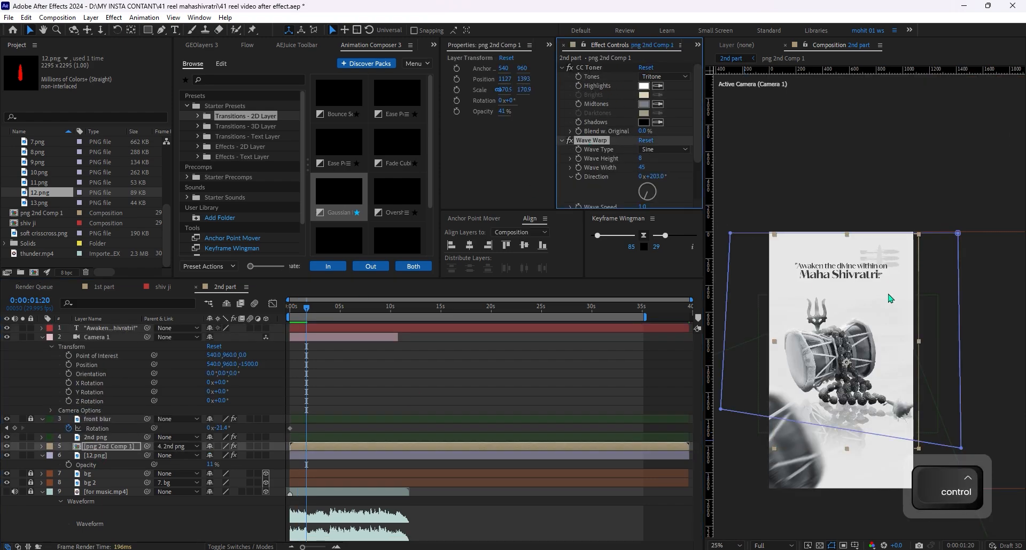
key("ctrl+Down")
key("period")
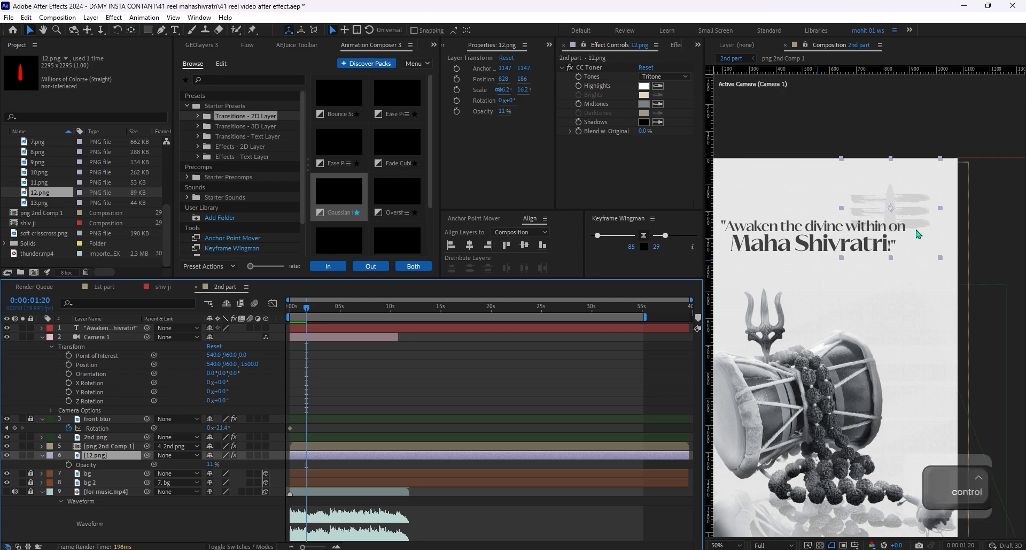
key("ctrl+v")
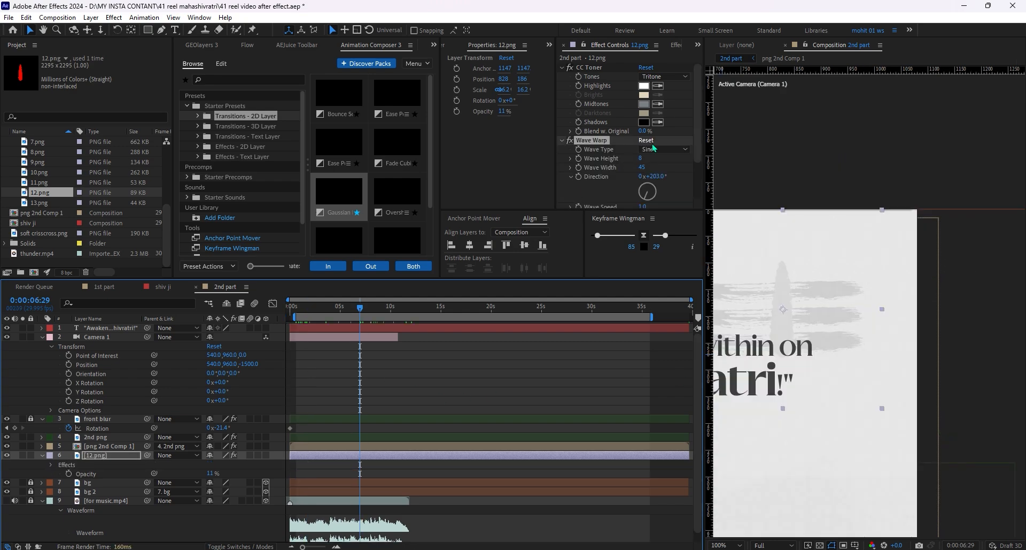
left_click_drag(640, 158, 650, 166)
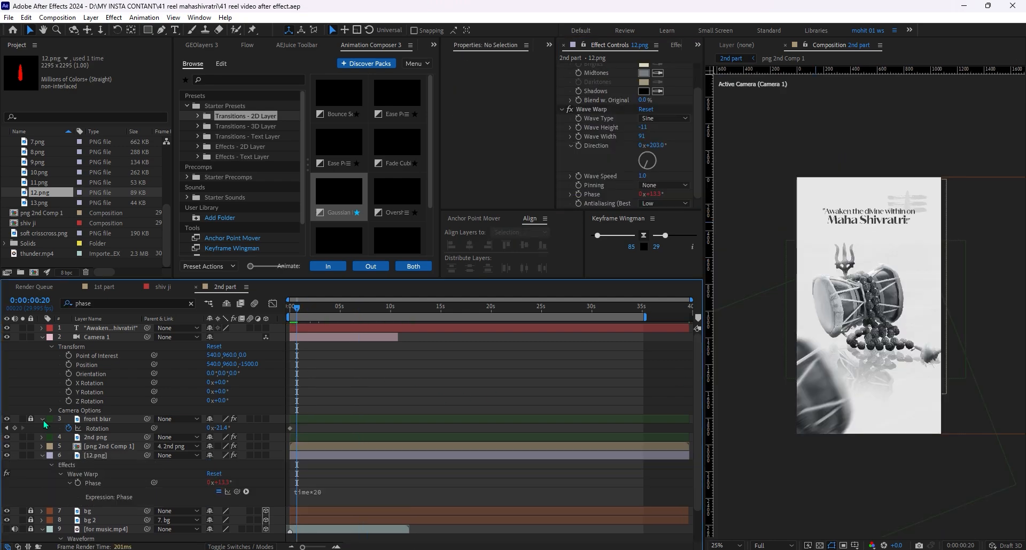
- Animate the front blur layer's position with the expression wiggle(1,12) and preview the motion
left_click(41, 419)
left_click(106, 419)
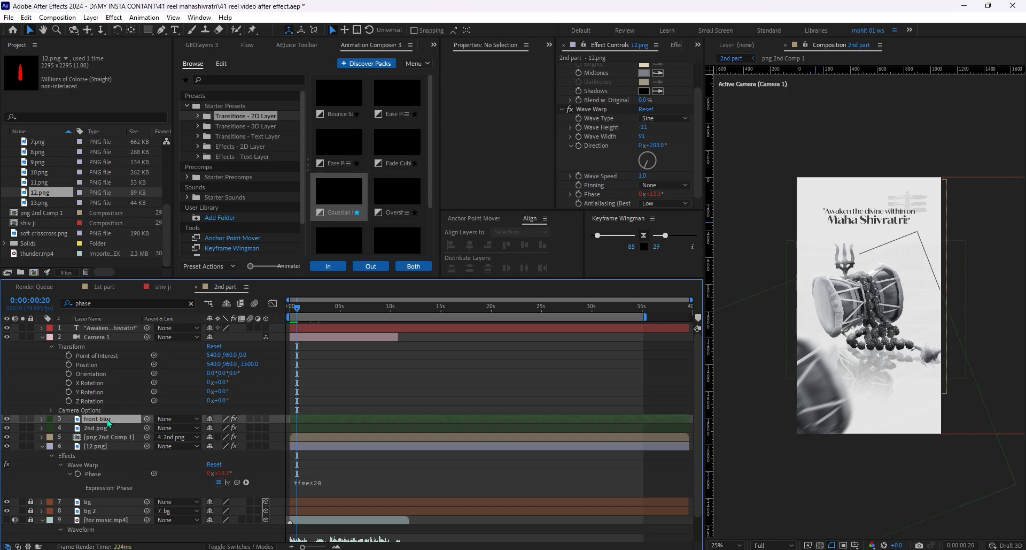
key("p")
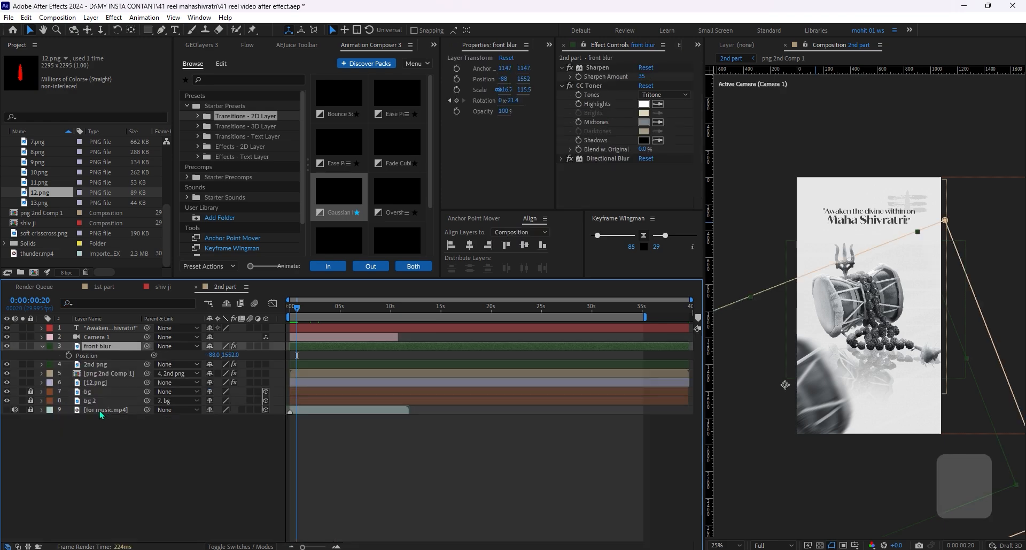
key("p")
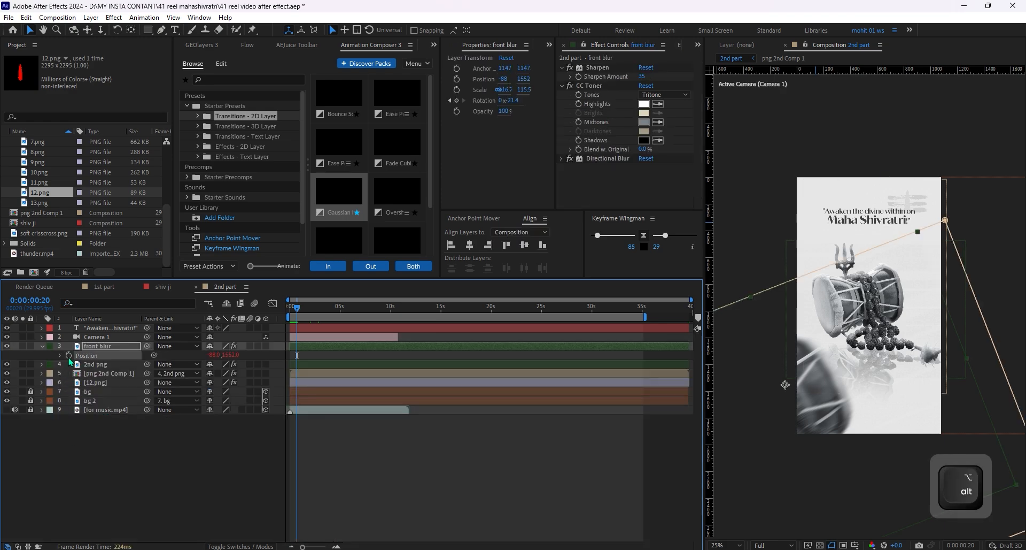
left_click(69, 356, "alt")
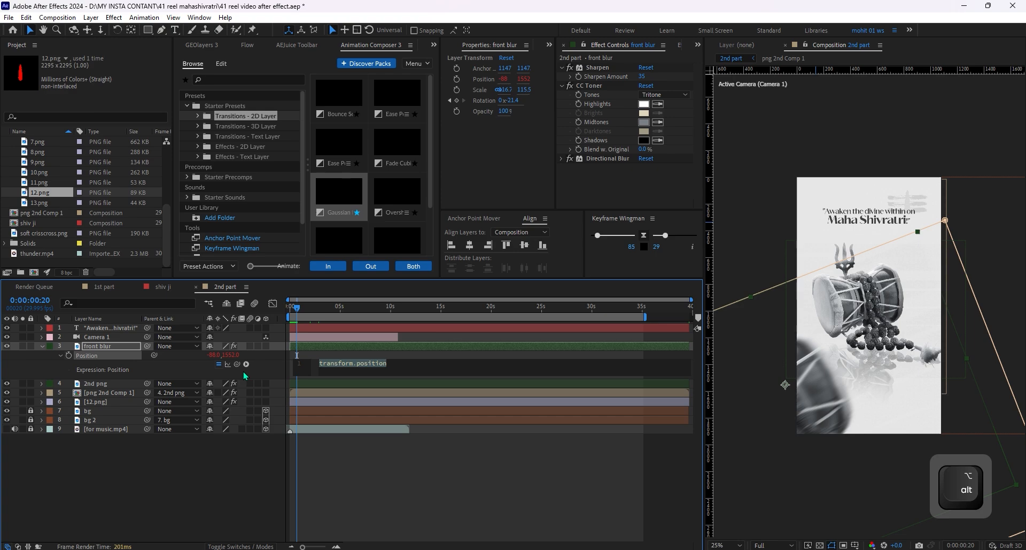
type("wigg")
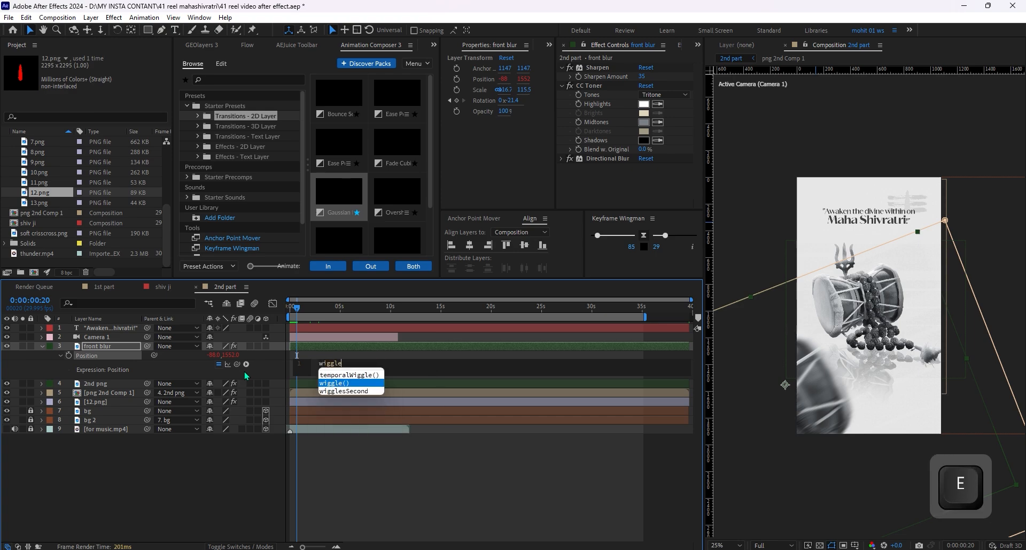
type("le")
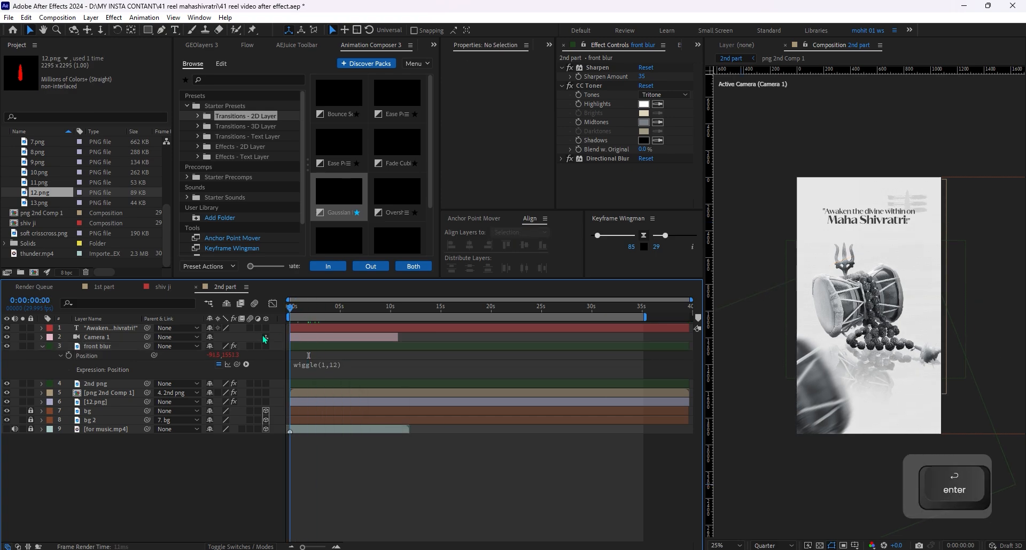
key("space")
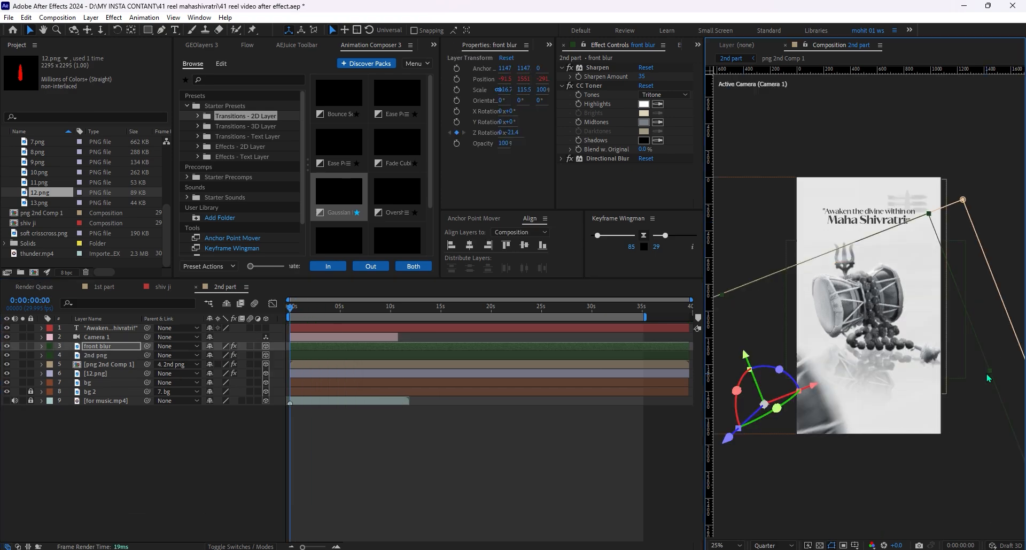
- Reposition the 3D front blur damru in the lower-left corner of the frame
left_click_drag(989, 378, 878, 400)
left_click_drag(761, 429, 773, 461)
left_click_drag(968, 377, 954, 379)
left_click_drag(866, 405, 863, 394)
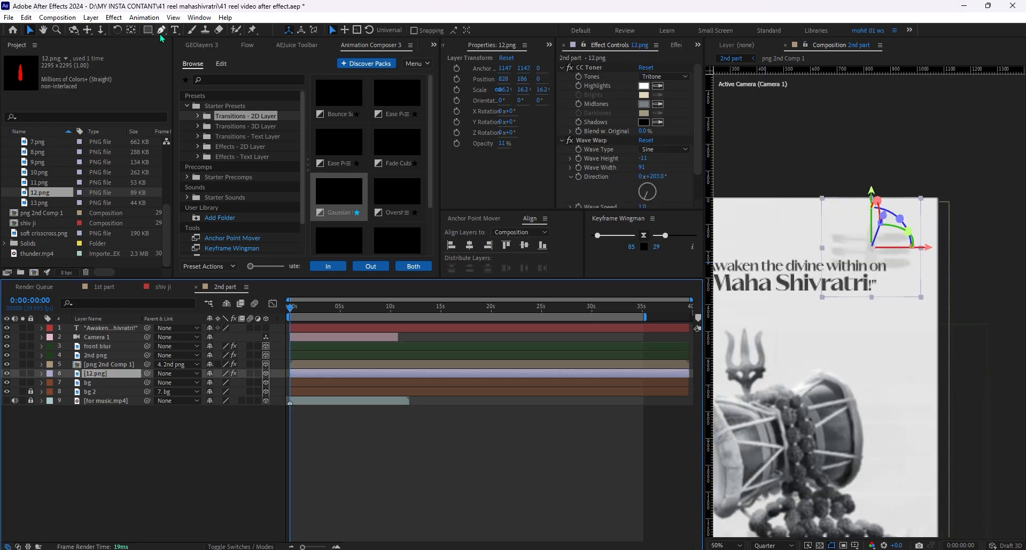
- Draw a Pen tool mask around the tilak on 12.png and feather it by 414 pixels
left_click(162, 30)
left_click_drag(787, 254, 801, 253)
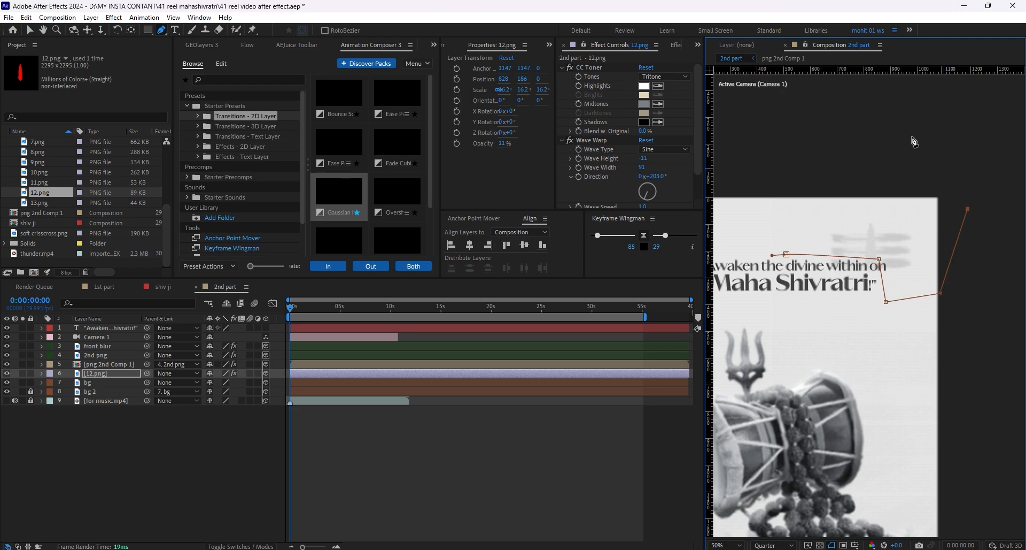
key("f")
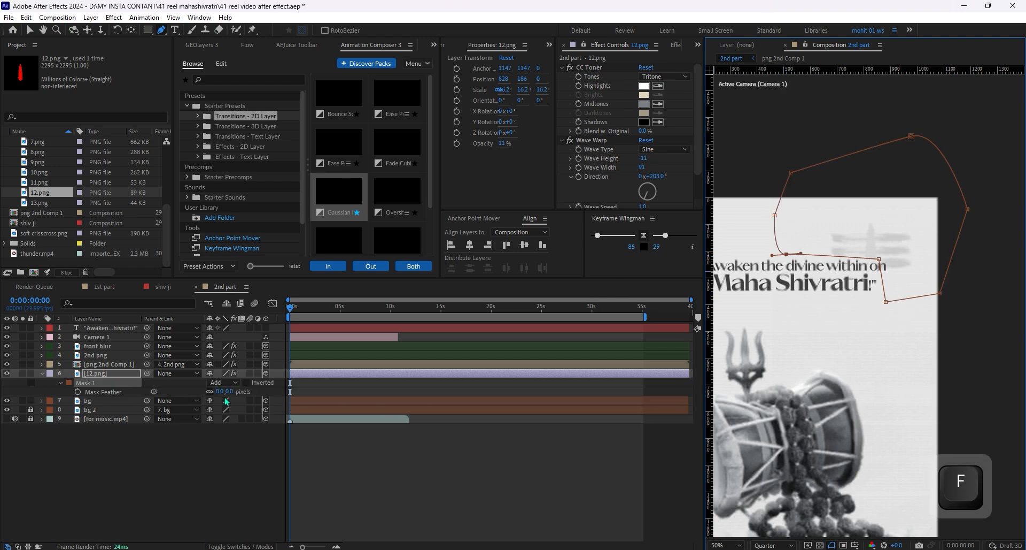
left_click_drag(299, 392, 316, 392)
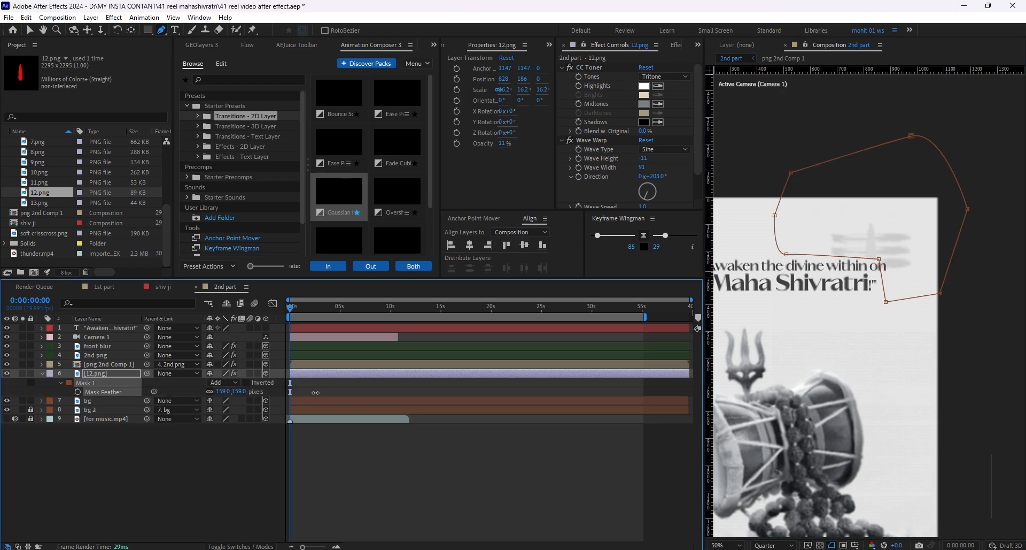
- Draw a circle 720 px in diameter on a new shape layer and center it in the composition
left_click_drag(759, 228, 830, 324)
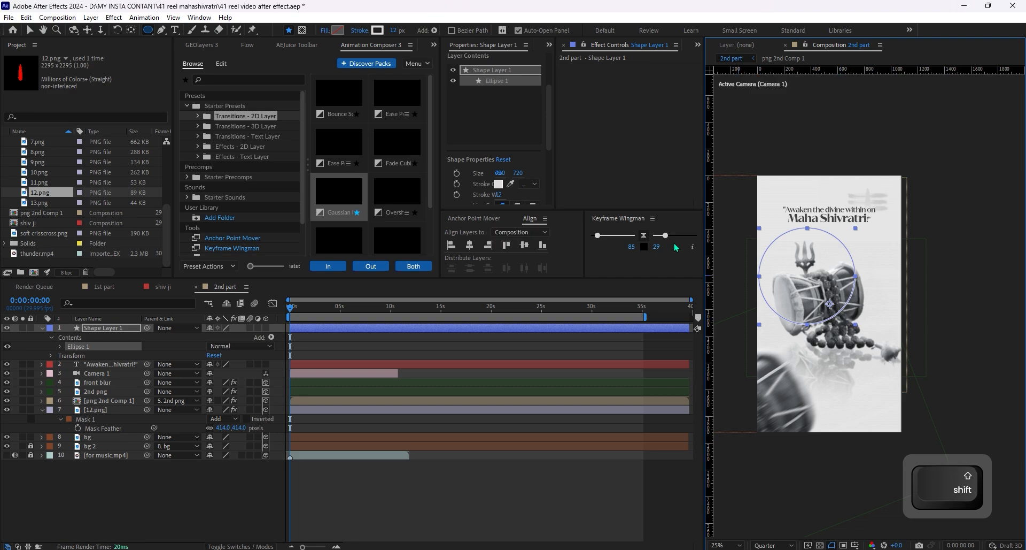
key("alt+a")
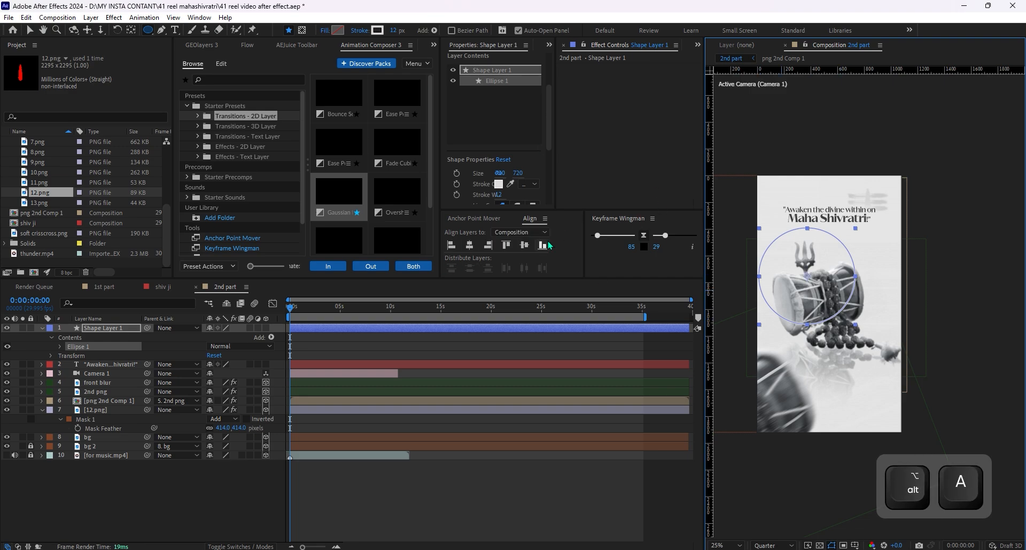
left_click(469, 244)
left_click(524, 245)
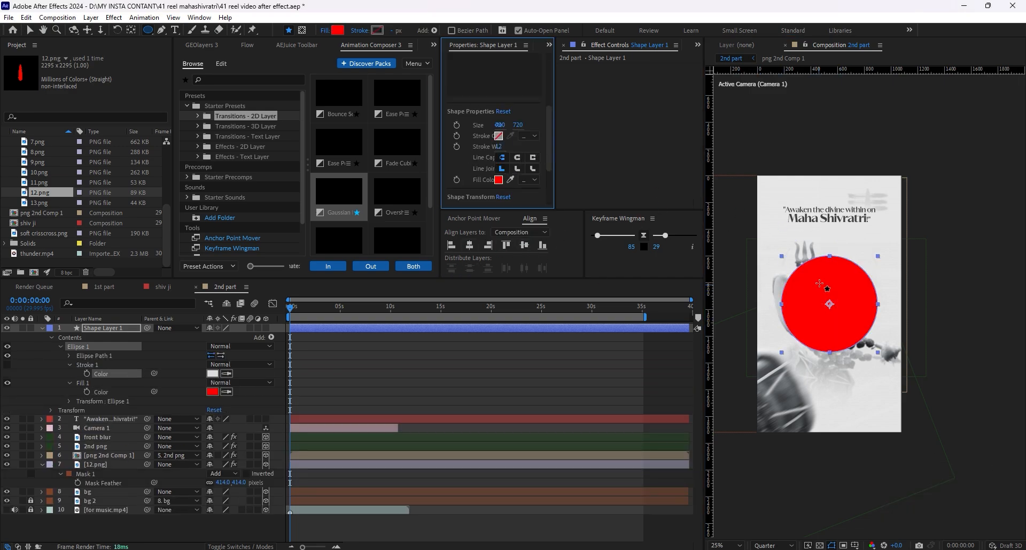
- Give the circle a #101010 fill and no stroke
left_click(341, 32)
left_click(407, 347)
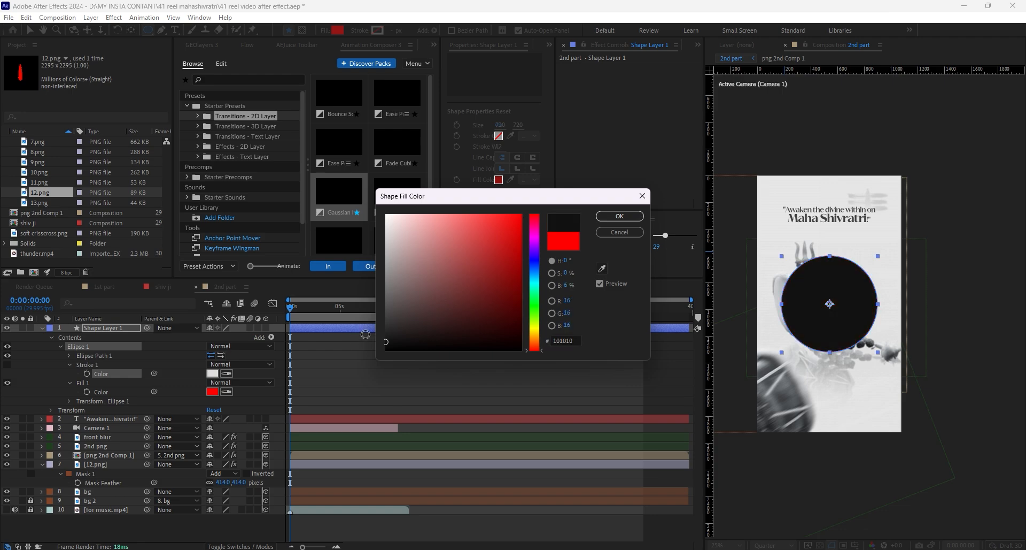
left_click(620, 217)
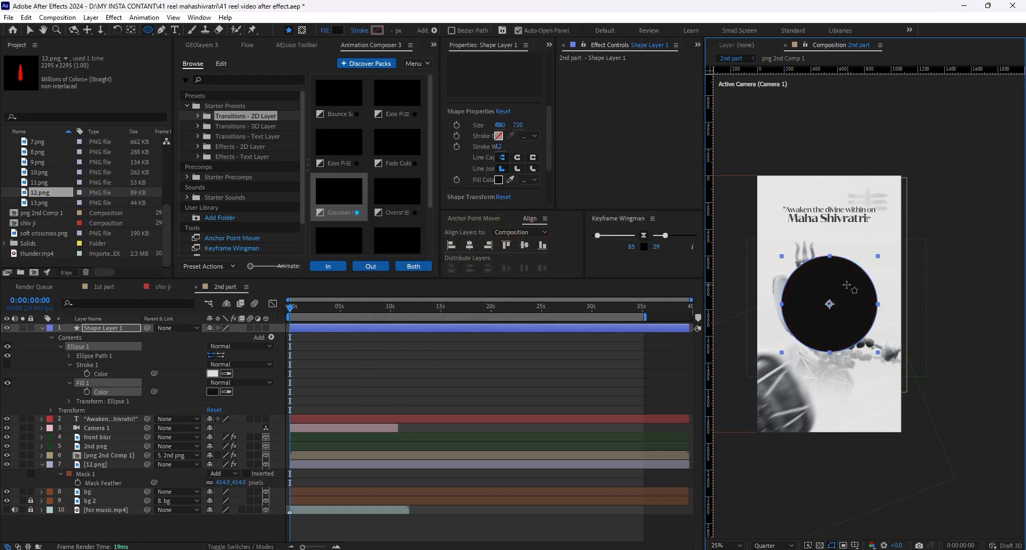
- Apply Fast Box Blur to the black circle with a blur radius of 30 and repeated edge pixels
left_click(30, 30)
left_click(845, 302)
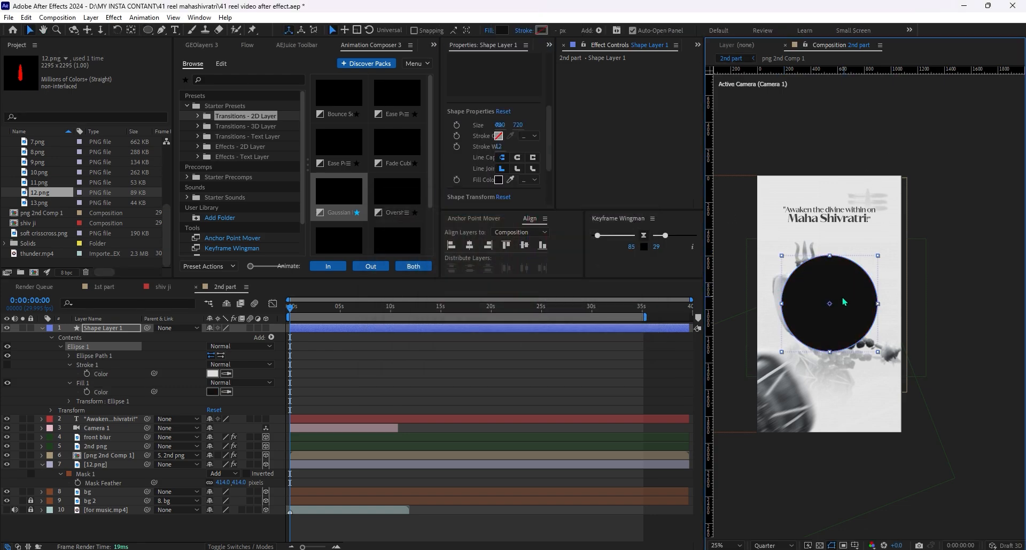
key("ctrl")
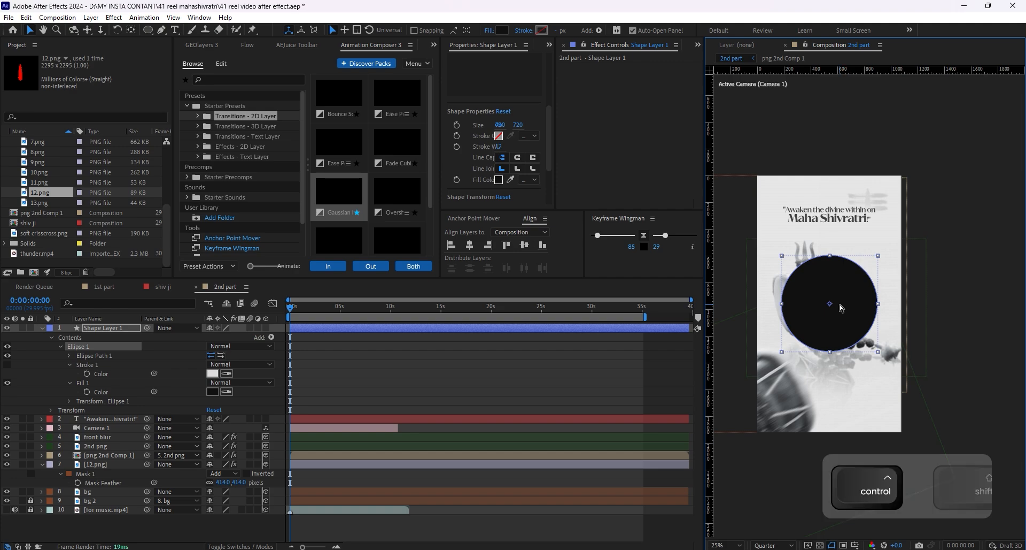
key("ctrl+space")
type("fas")
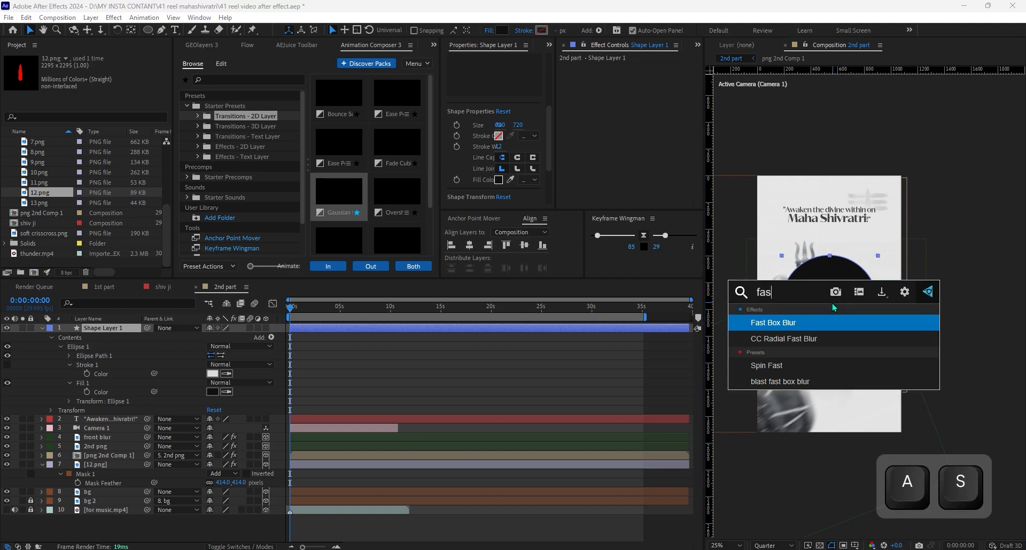
left_click(793, 324)
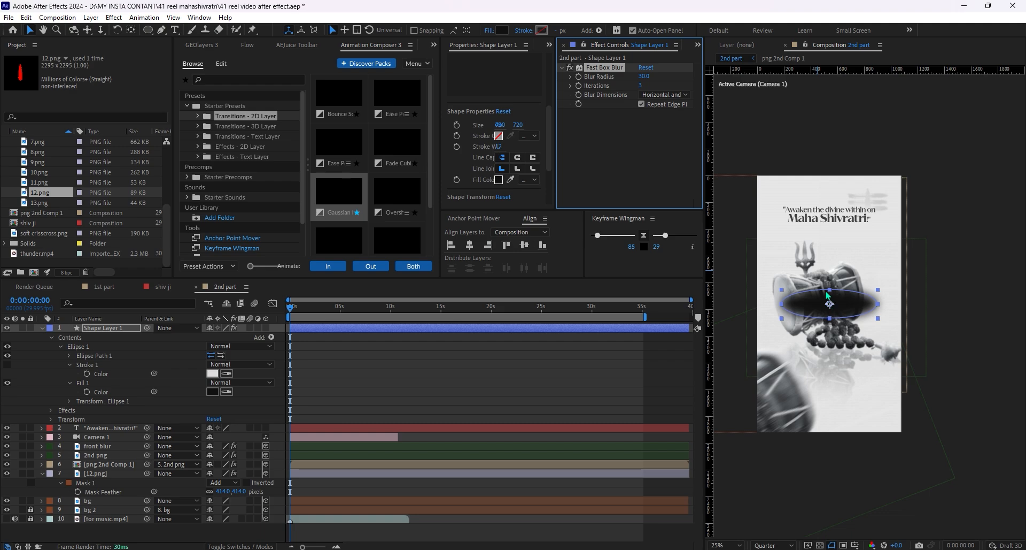
- Flatten the blurred circle into a thin ellipse, then move and tilt it under the damru as a shadow
left_click_drag(826, 293, 832, 298)
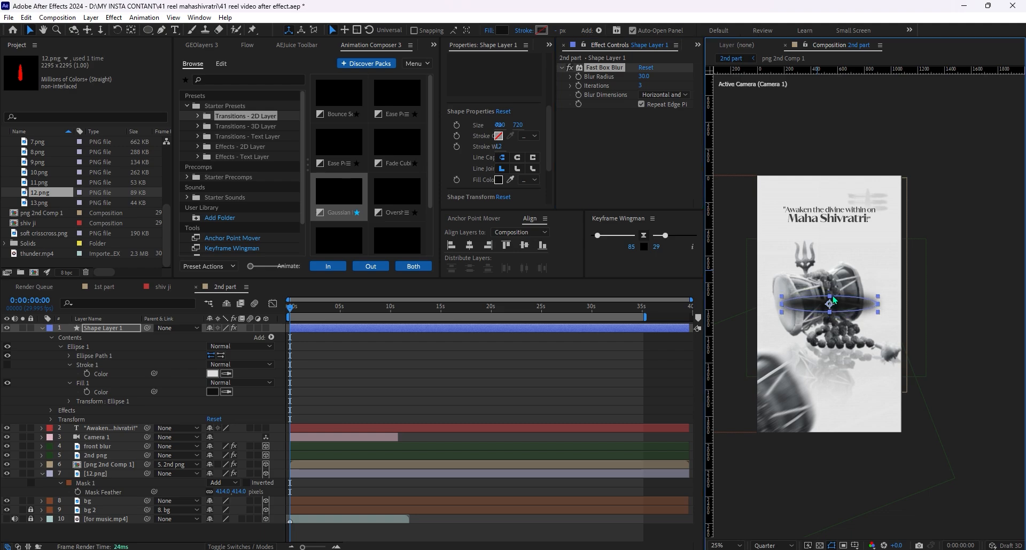
left_click_drag(835, 301, 838, 335)
key("w")
left_click_drag(857, 335, 859, 340)
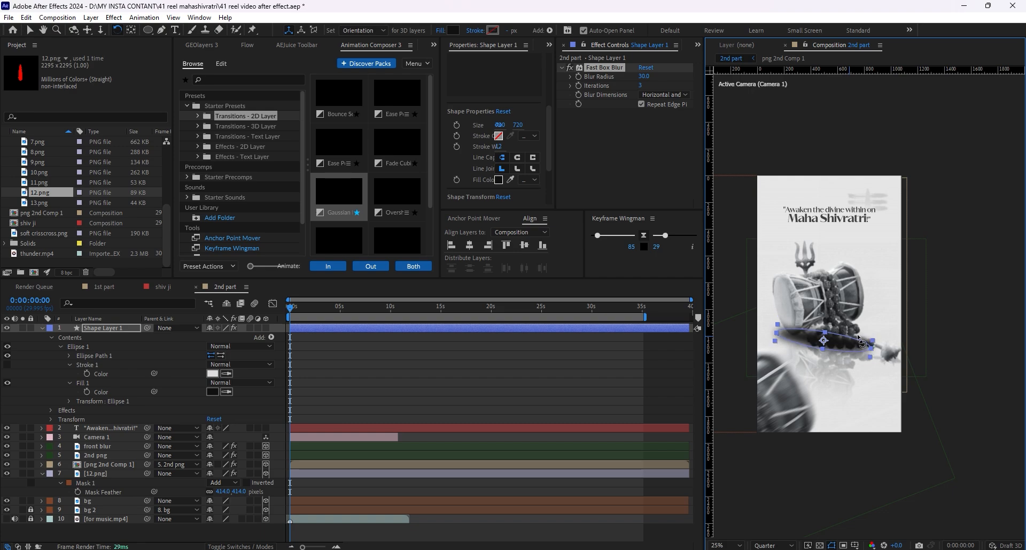
- Place the shadow shape layer directly beneath the 2nd png layer and set its opacity to 65%
key("v")
left_click_drag(102, 330, 112, 451)
left_click(43, 355)
left_click_drag(102, 355, 98, 371)
scroll(804, 339, "up", 2)
key("t")
left_click_drag(210, 375, 200, 378)
scroll(967, 369, "down", 1)
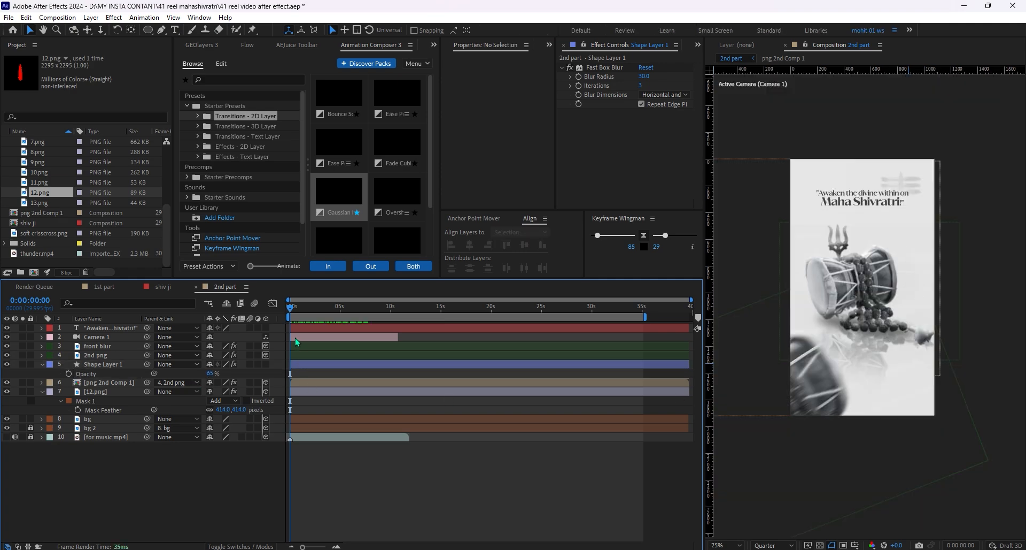
- Set starting keyframes at 0:00:00:00 on all of Camera 1's transform properties, from point of interest to Z rotation
left_click(297, 338)
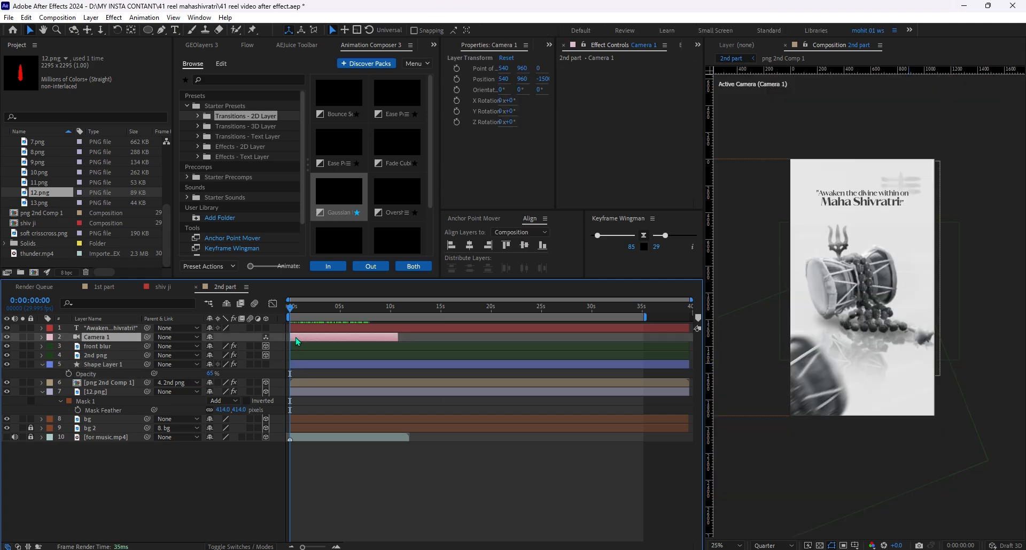
left_click(41, 336)
left_click(50, 347)
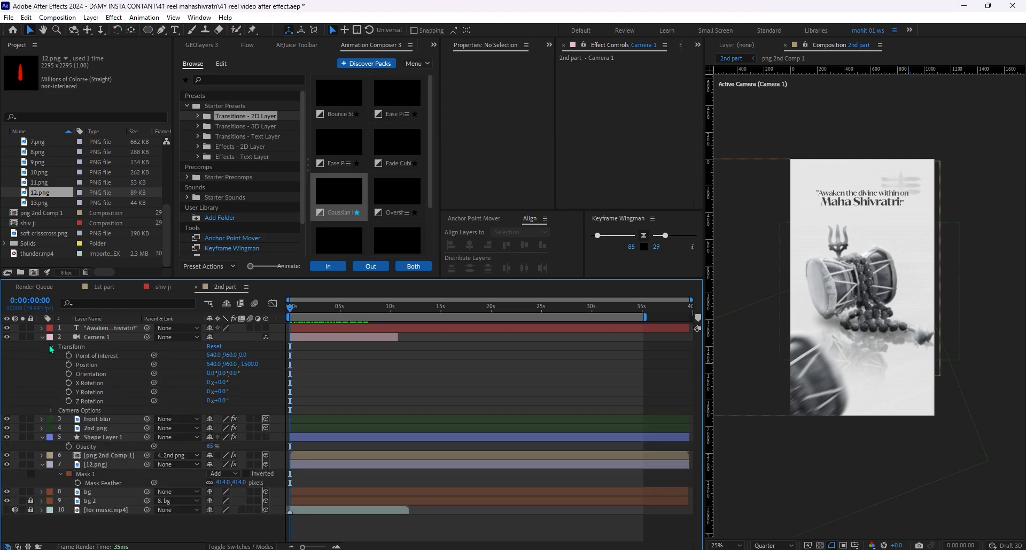
left_click(68, 373)
left_click(69, 382)
left_click(69, 392)
left_click(68, 400)
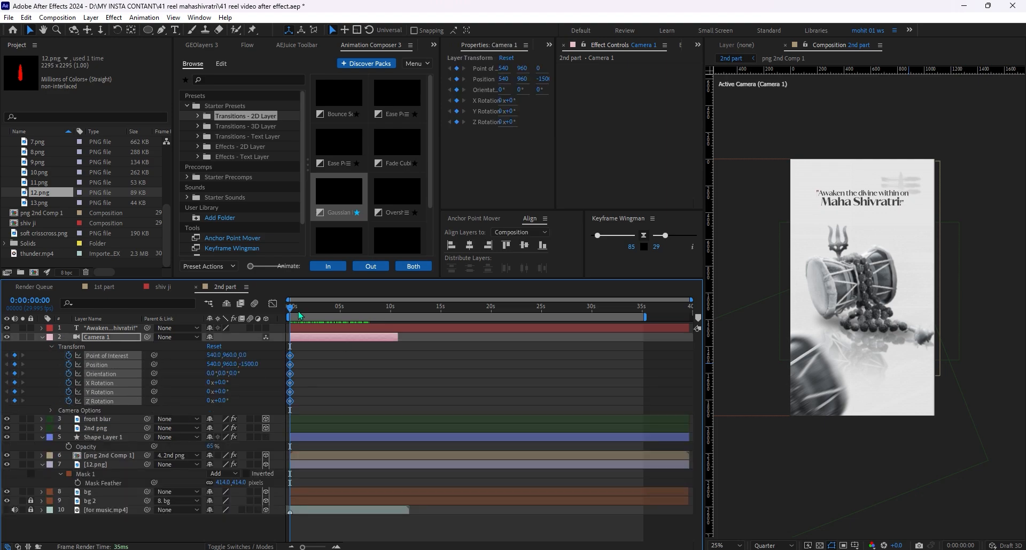
- At 0:00:03:20, keyframe Camera 1's point of interest and position with both X values moved to 220
left_click_drag(300, 315, 329, 336)
left_click_drag(212, 357, 326, 355)
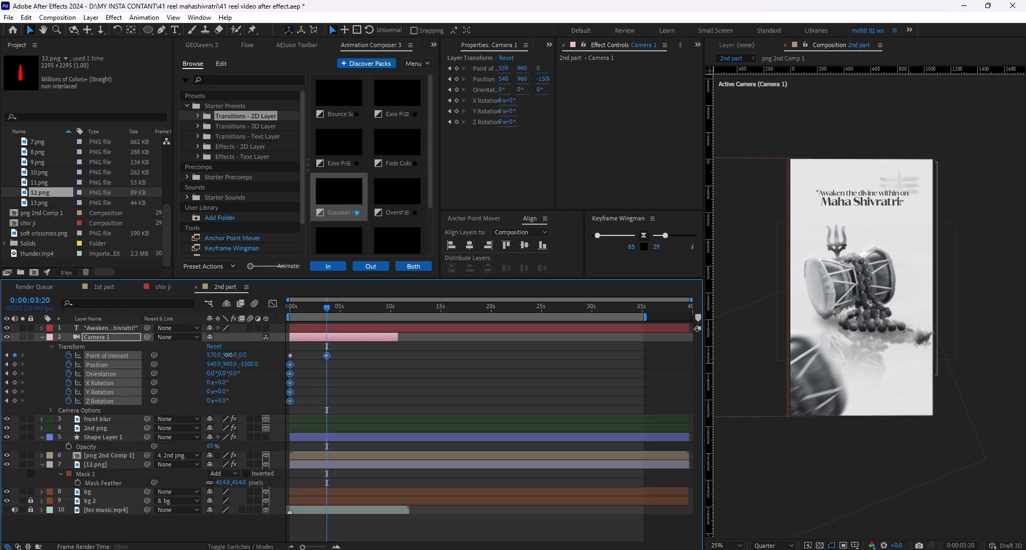
key("ctrl+z")
left_click(323, 342)
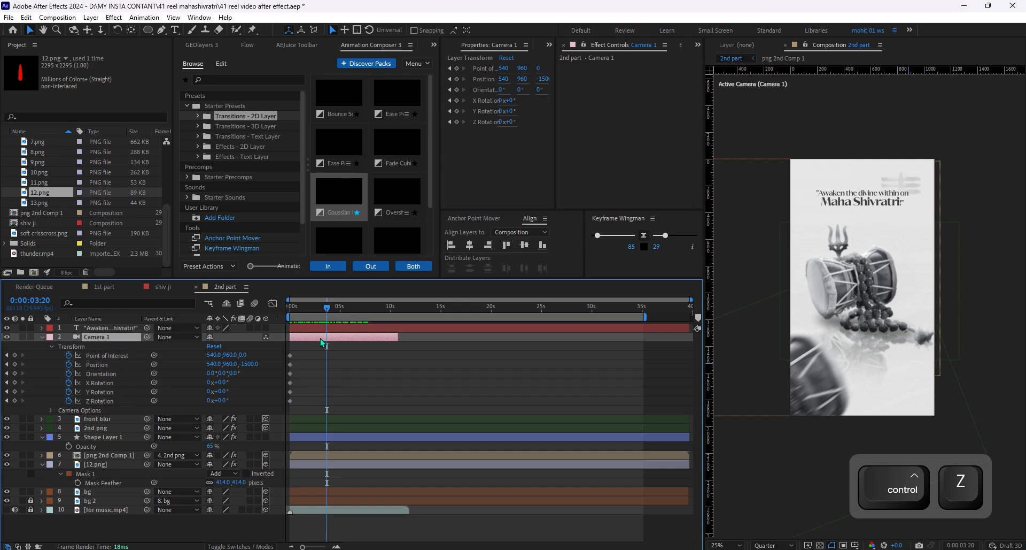
key("shift+Left")
key("shift+Left")
key("shift+Left")
key("shift+Left")
key("shift+Left")
key("shift+Left")
key("shift+Left")
key("shift+Left")
key("shift+Left")
key("shift+Left")
key("shift+Left")
key("shift+Left")
key("shift+Left")
key("shift+Left")
key("shift+Left")
key("shift+Left")
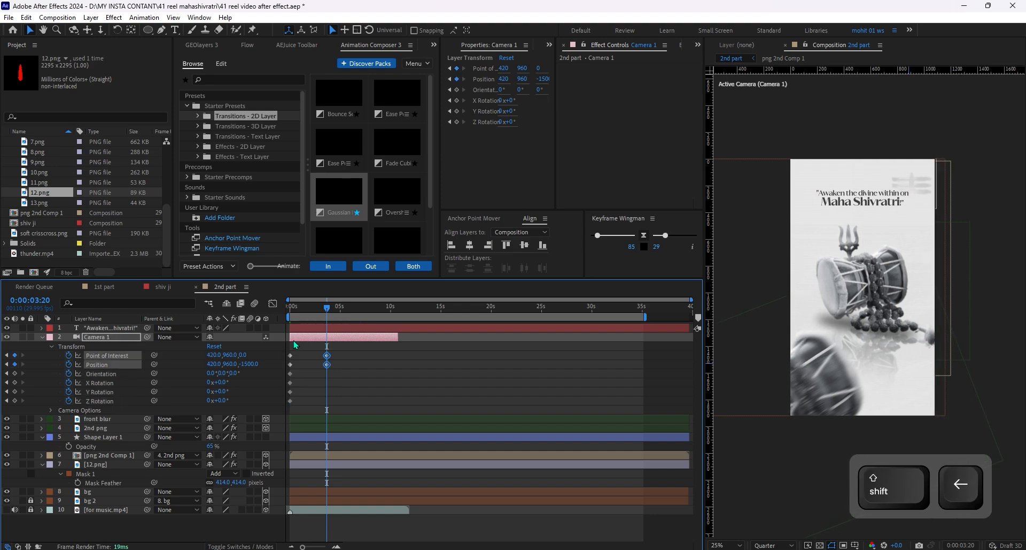
key("shift+Left")
key("shift+Left")
key("shift+Left")
key("shift+Left")
key("shift+Left")
key("shift+Left")
key("shift+Left")
key("shift+Left")
key("shift+Left")
key("shift+Left")
key("shift+Left")
key("shift+Left")
key("shift+Left")
key("shift+Left")
key("shift+Left")
key("shift+Left")
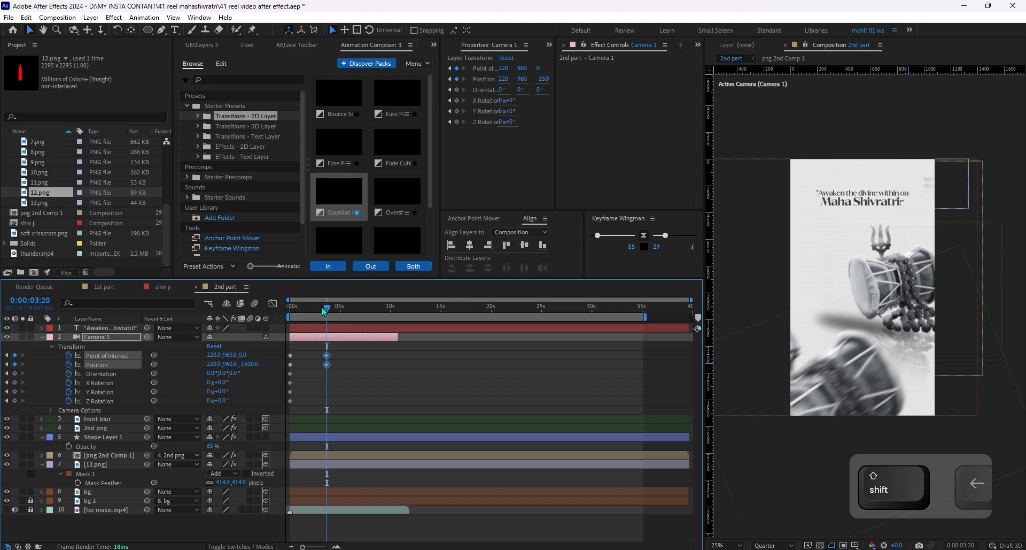
- Play back the 2nd part composition to check the camera movement
left_click_drag(327, 308, 290, 308)
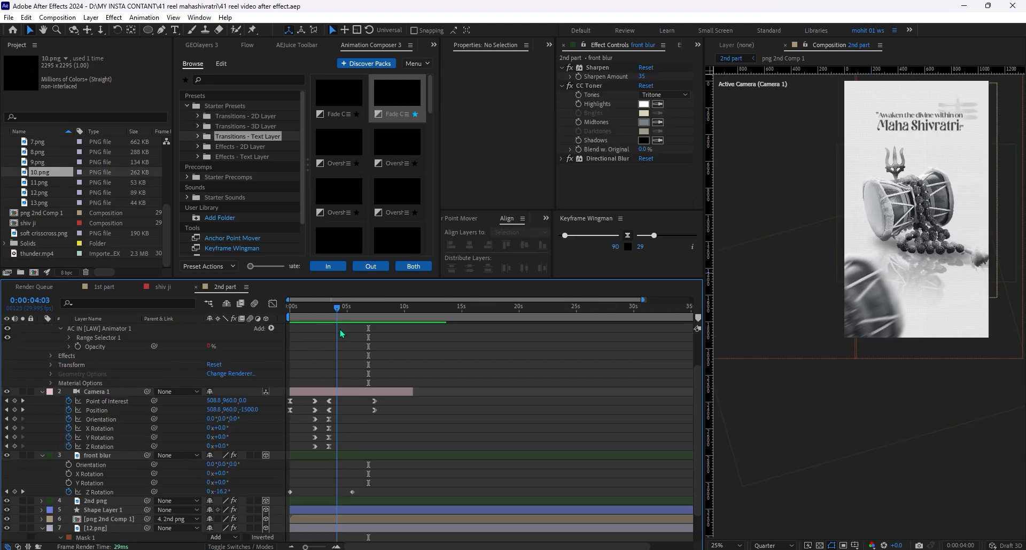
key("space")
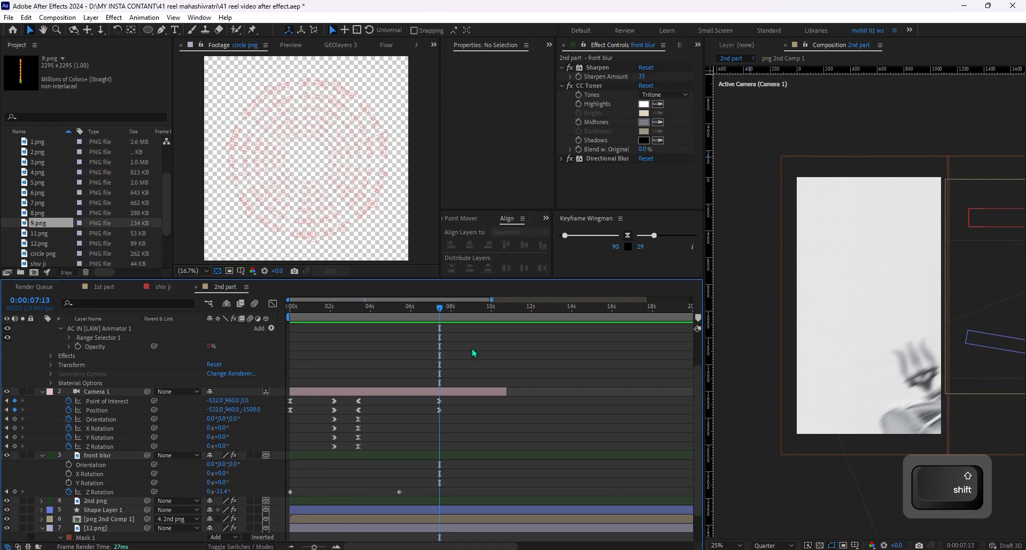
- Isolate the blue hand holding the damru in 2.png with an inverted mask, and precompose the layer as "hand part"
double_click(53, 202)
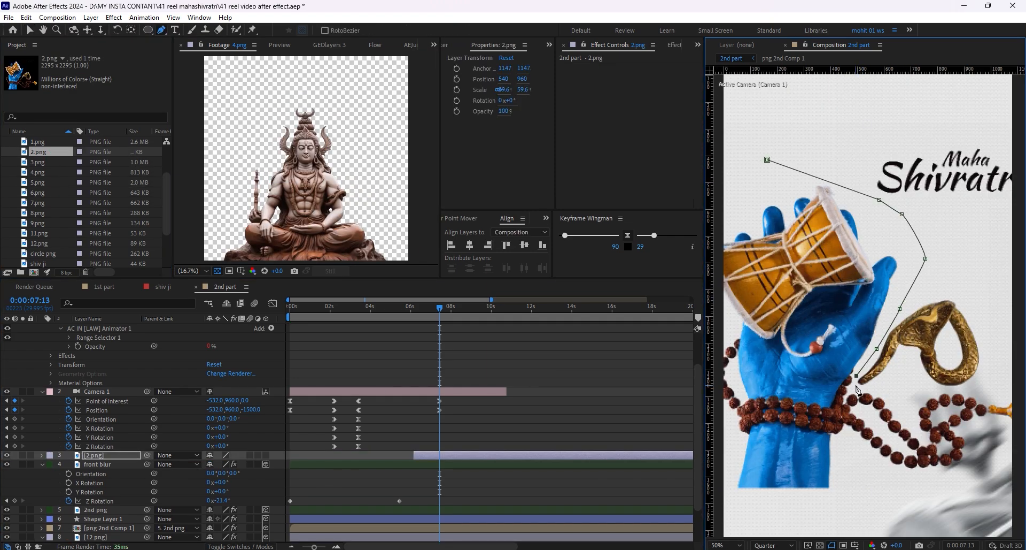
scroll(971, 242, "down", 2)
key("v")
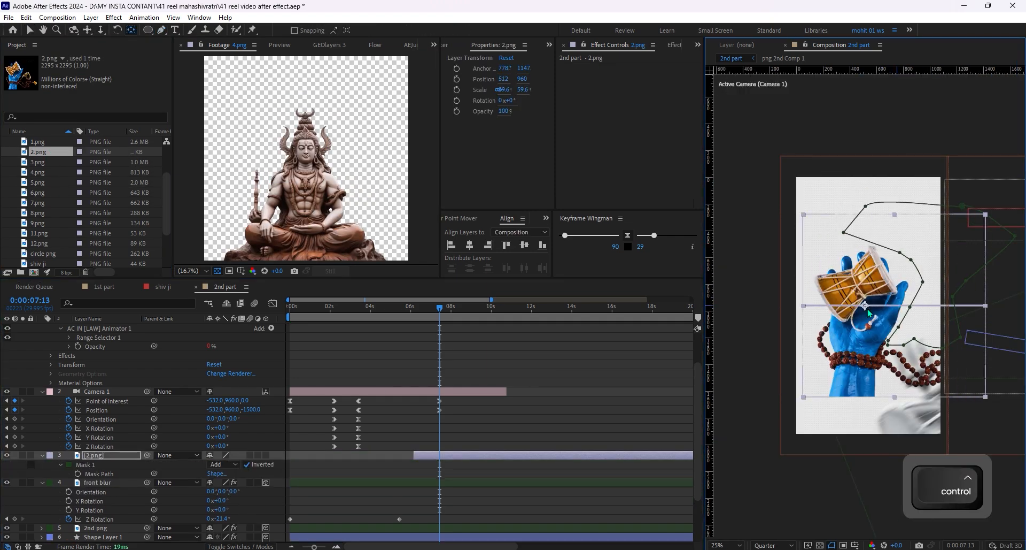
key("ctrl+shift+c")
type("hand part")
key("Return")
key("space")
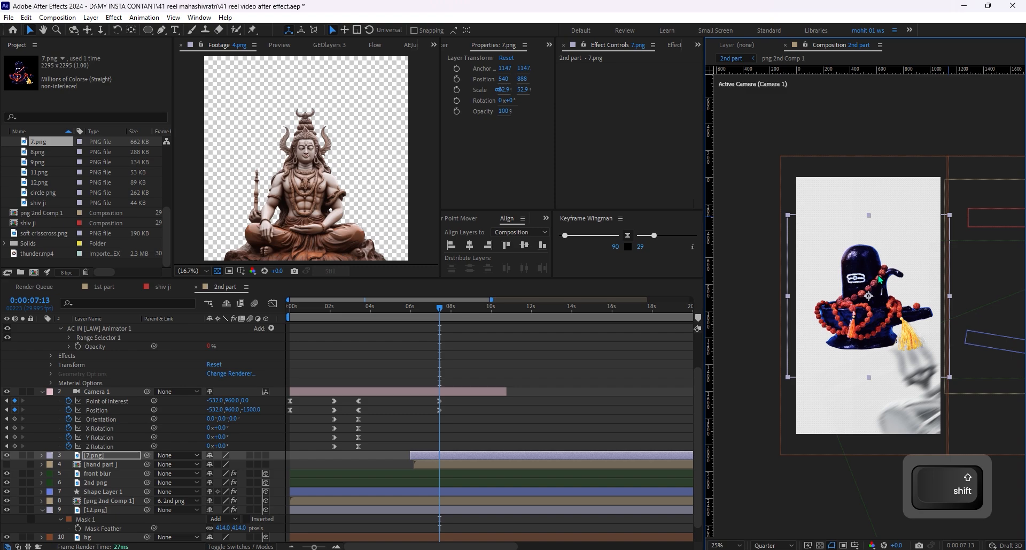
- Add 7.png to the 2nd part timeline from about 6 s and copy the front blur layer's CC Toner onto it
key("space")
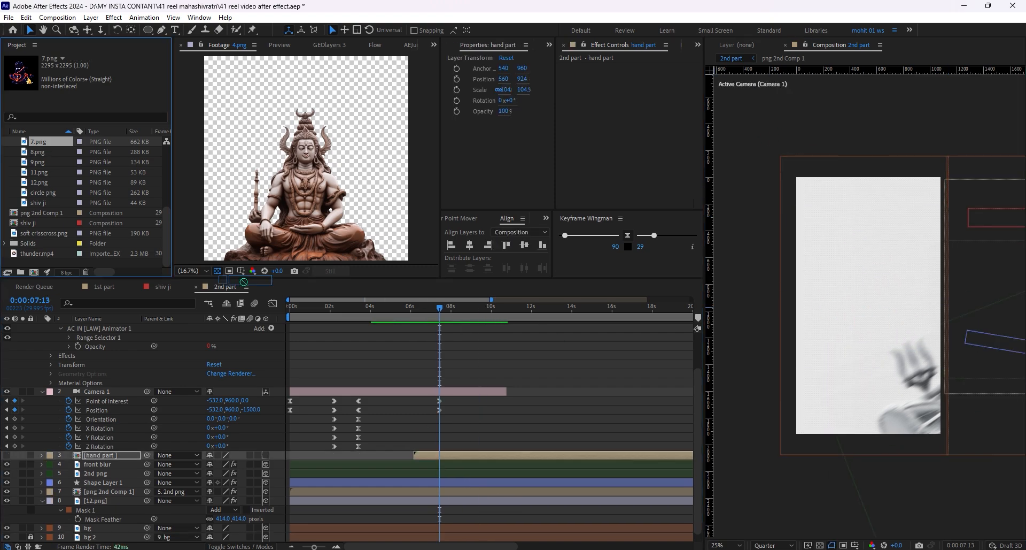
left_click_drag(244, 282, 410, 451)
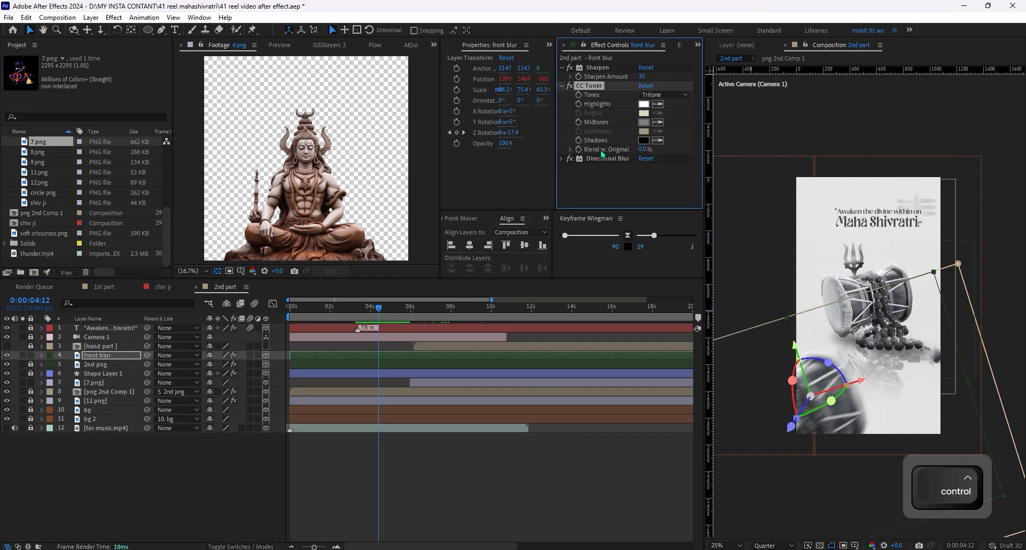
key("ctrl+c")
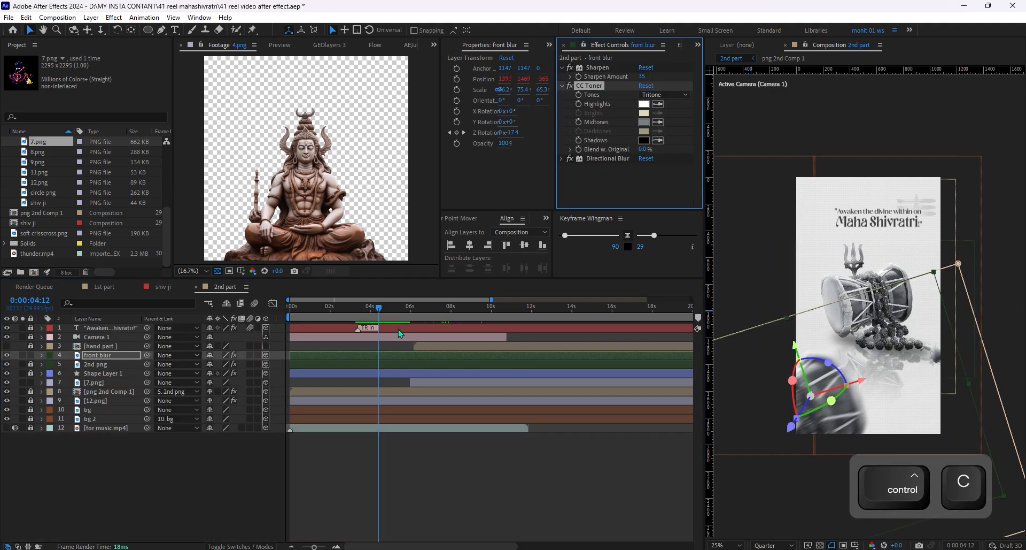
left_click_drag(379, 308, 430, 312)
left_click(883, 270)
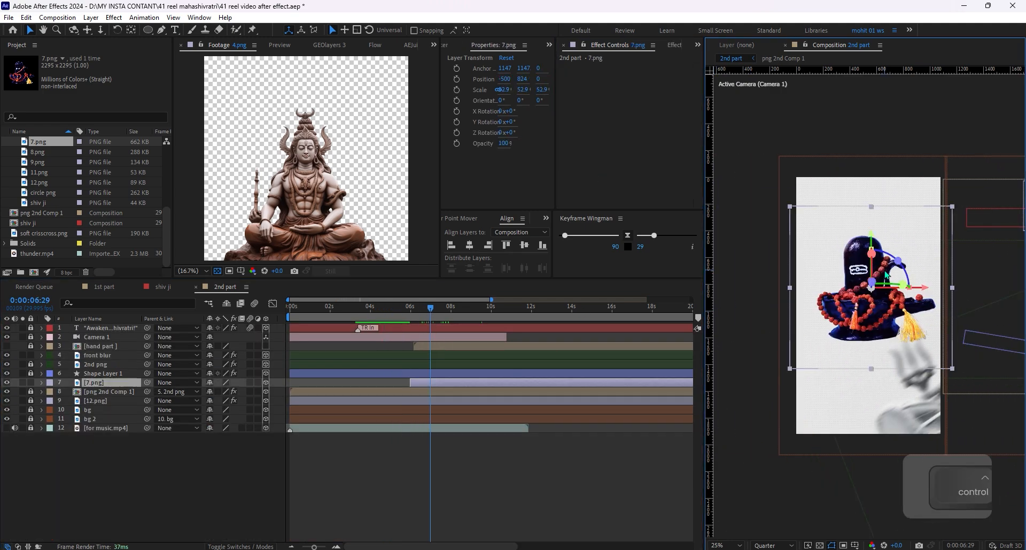
key("ctrl+v")
left_click(589, 497)
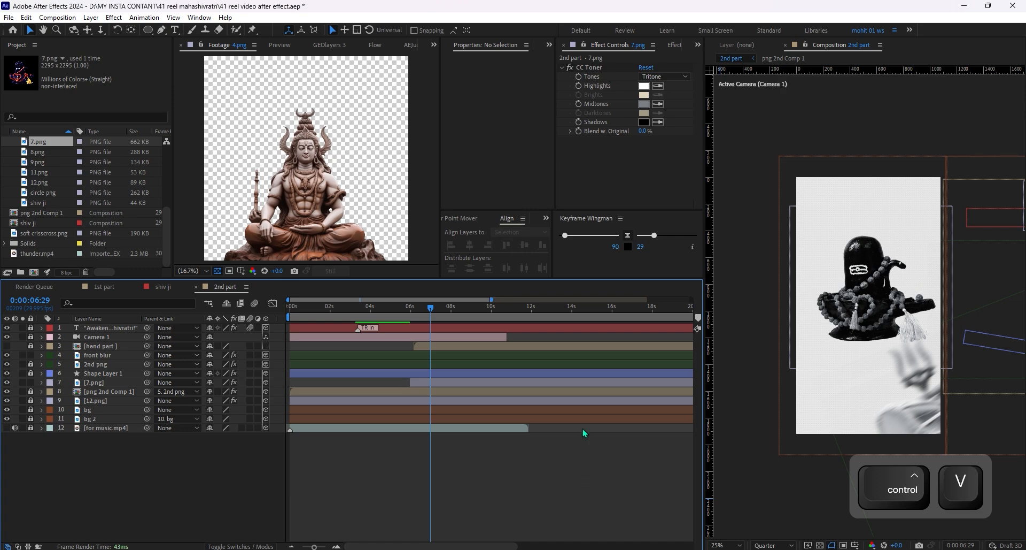
- Set the CC Toner Shadows colour on 7.png to near-black #121517
left_click(642, 136)
left_click(644, 121)
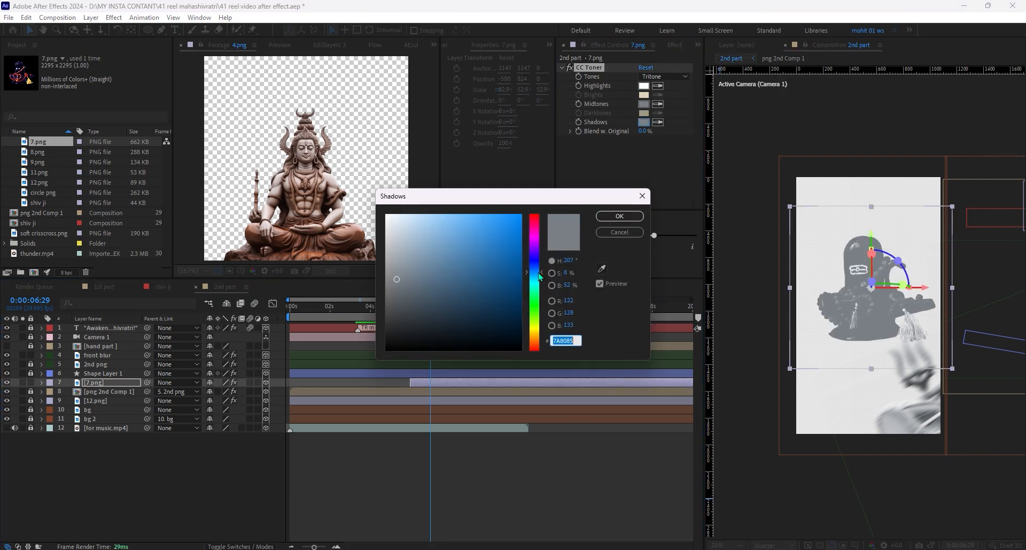
left_click_drag(383, 327, 415, 339)
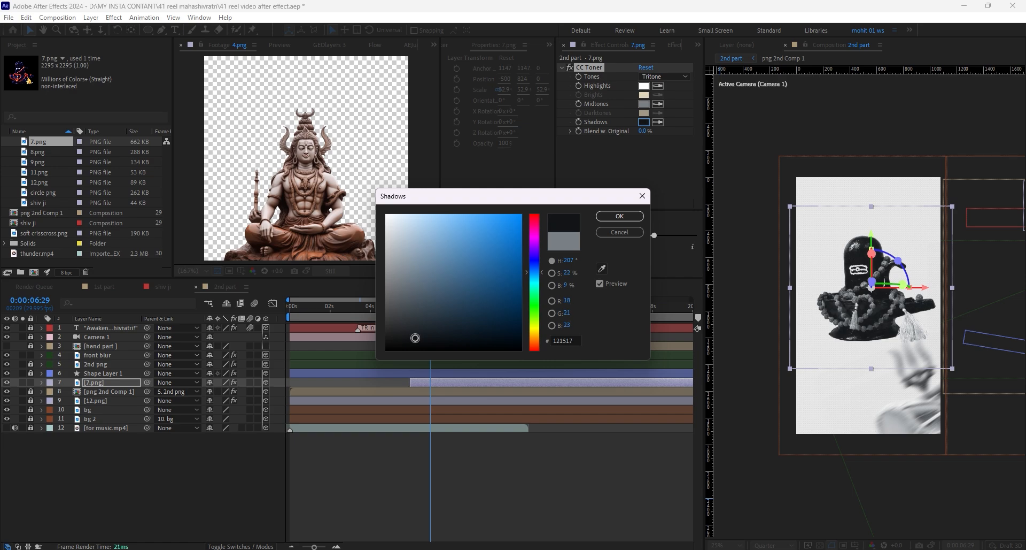
- Duplicate 7.png for the Shivling's floor reflection and apply a Corner Pin effect to the copy
key("ctrl+d")
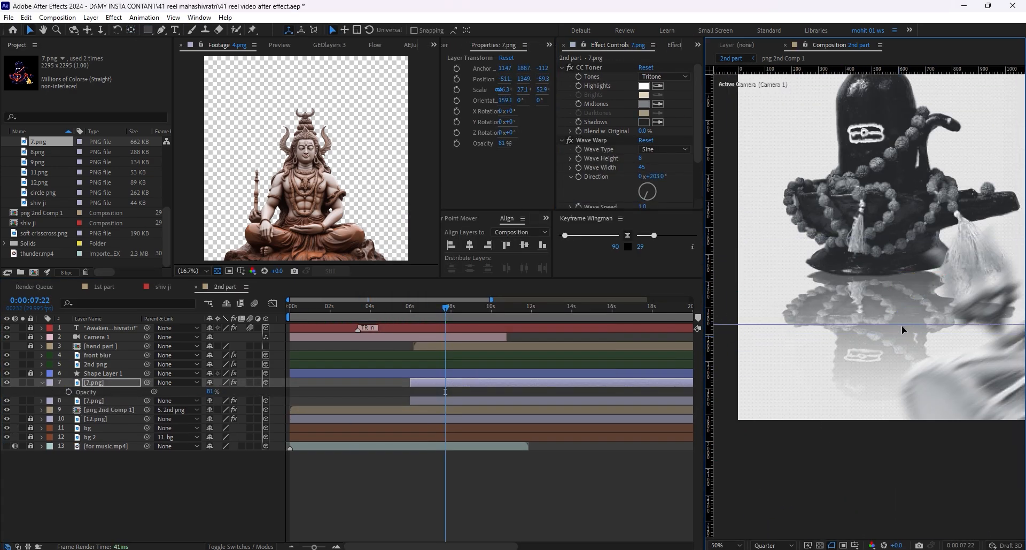
key("ctrl+space")
type("cor")
left_click(906, 304)
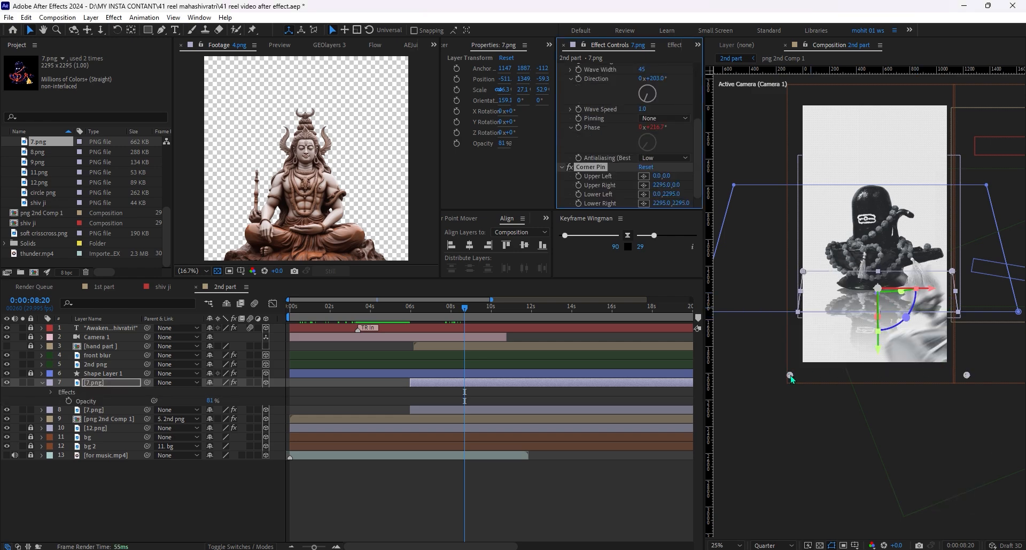
- Skew the reflection by repositioning all four Corner Pin corners so it slants away beneath the Shivling
left_click_drag(790, 374, 743, 368)
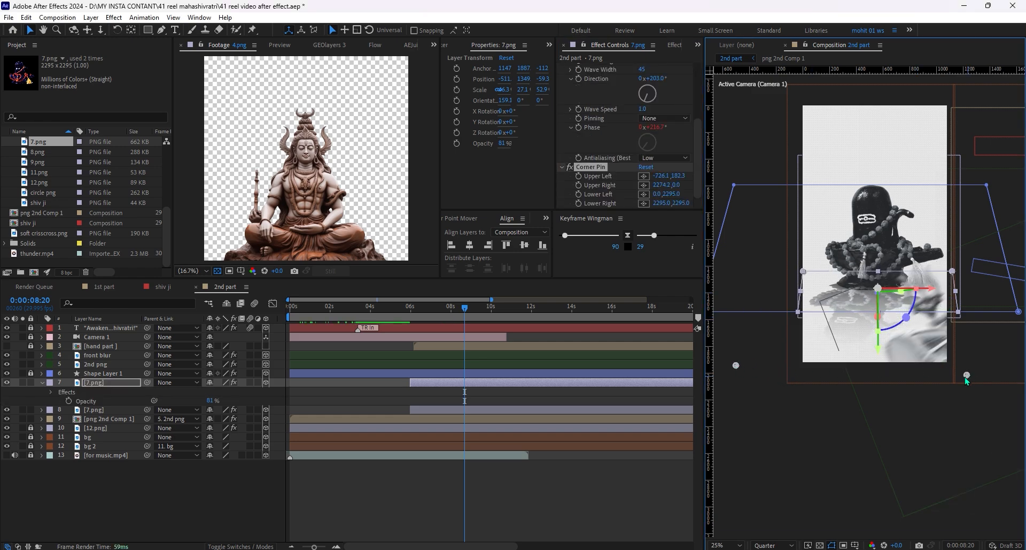
left_click_drag(966, 377, 911, 411)
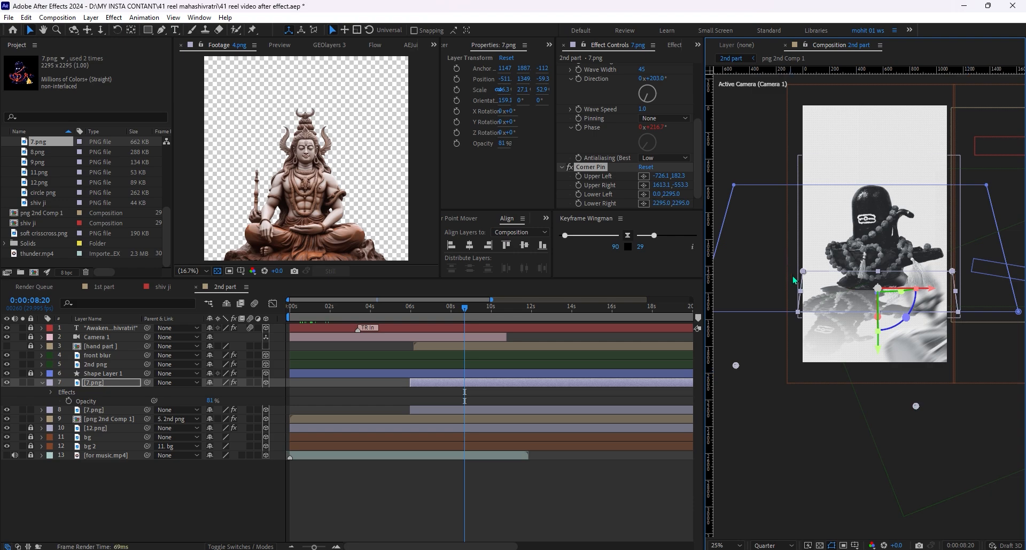
left_click_drag(801, 272, 820, 272)
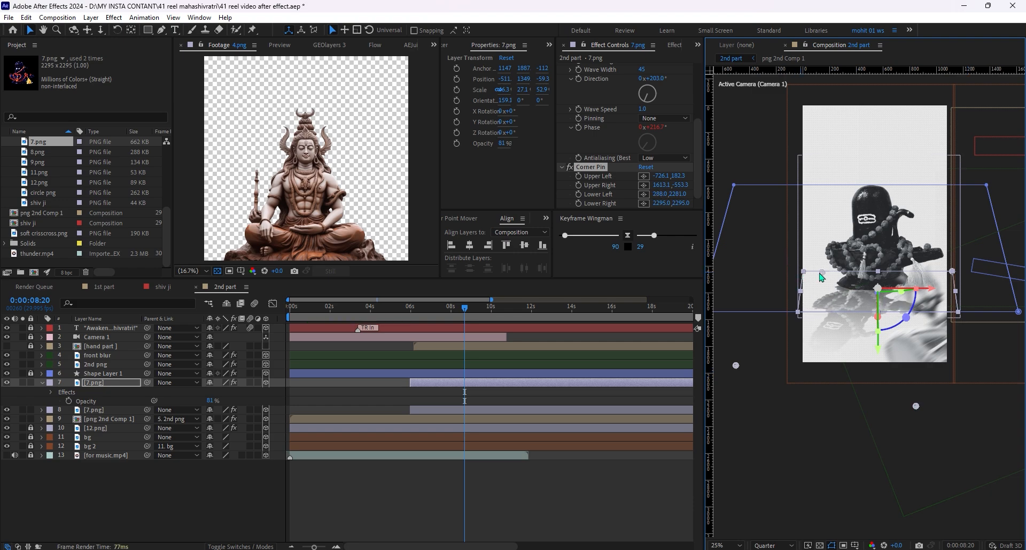
left_click_drag(954, 272, 965, 269)
left_click_drag(736, 365, 763, 353)
left_click_drag(916, 406, 935, 399)
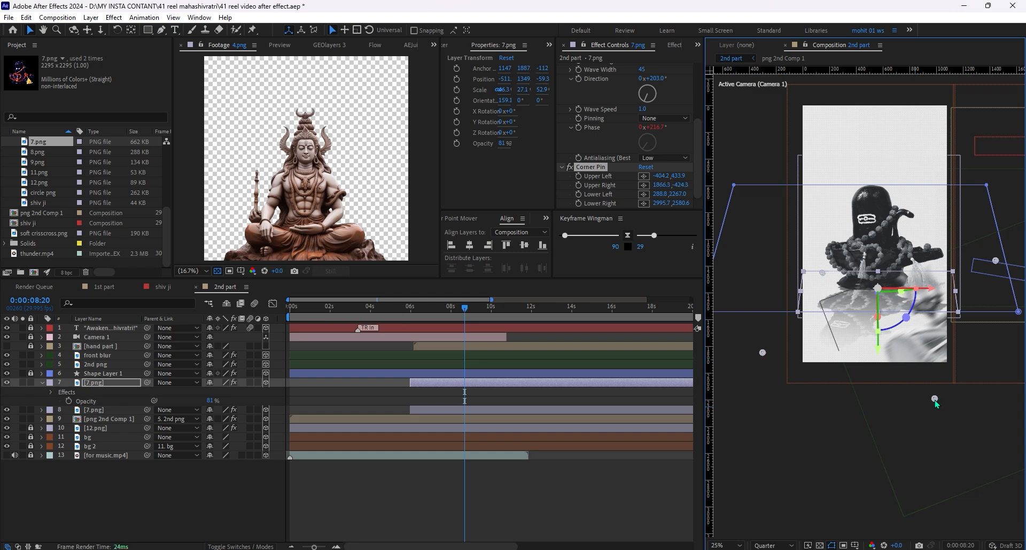
- Nudge the reflection to about X -522, Y 1356 and move its layer below the original 7.png
scroll(877, 340, "up", 2)
left_click_drag(856, 313, 853, 315)
left_click(238, 496)
left_click_drag(95, 382, 96, 415)
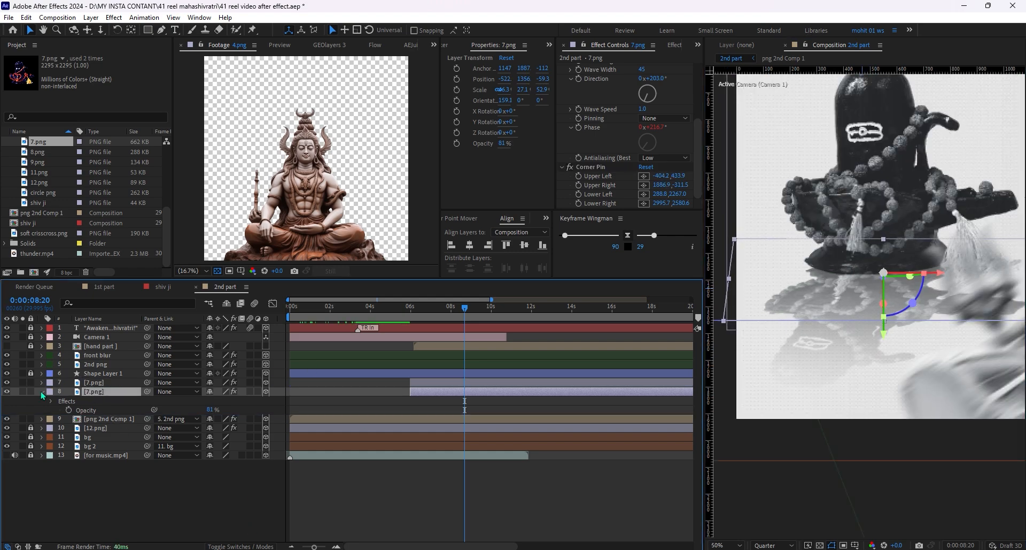
left_click(42, 392)
- Try shifting the Shivling's reflection slightly sideways
left_click(813, 289)
left_click_drag(815, 291, 812, 290)
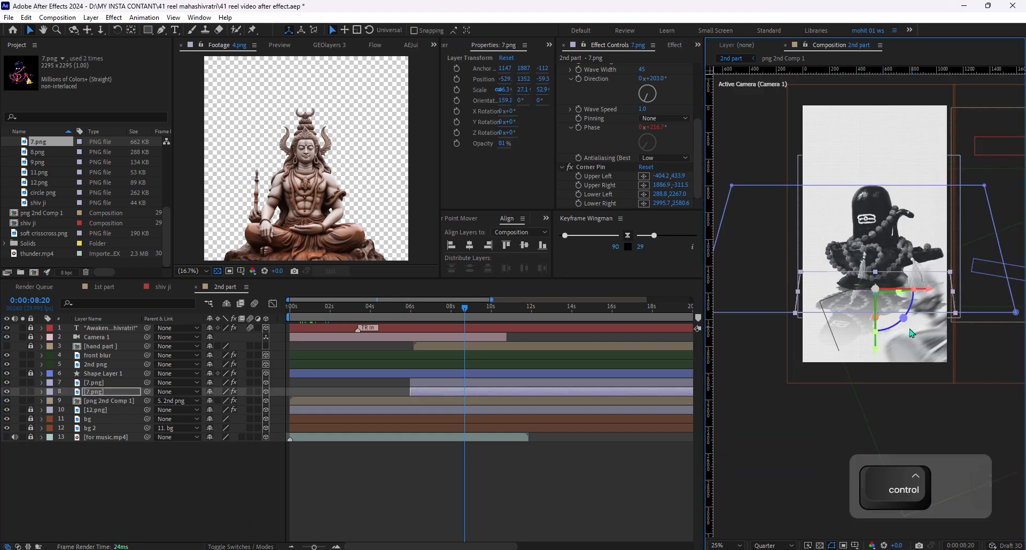
key("ctrl+z")
key("ctrl+z")
left_click(818, 298)
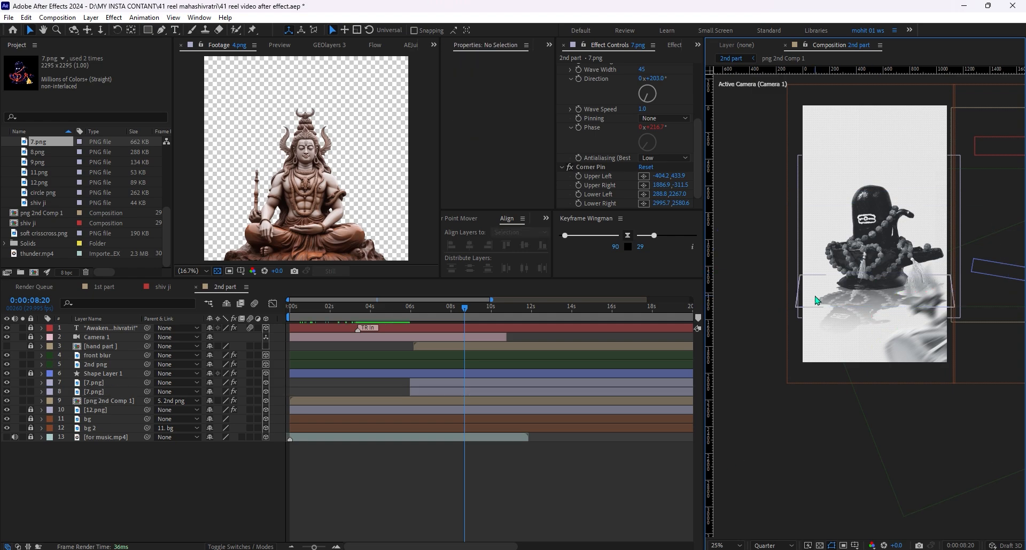
- Set the Wave Warp wave width on the Shivling's reflection to 79
scroll(870, 306, "up", 2)
left_click(869, 306)
scroll(656, 142, "up", 5)
left_click(561, 67)
key("ctrl+z")
left_click_drag(642, 103, 669, 102)
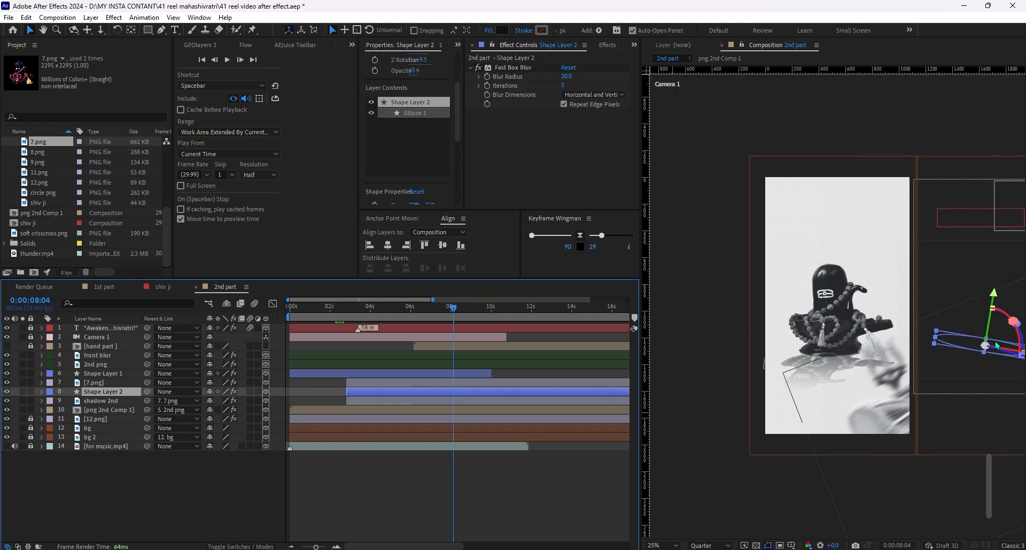
- Fit Shape Layer 2's blurred ellipse under the Shivling's base at about X -573, Y 1300, Z -24
left_click_drag(987, 346, 847, 373)
scroll(820, 378, "up", 2)
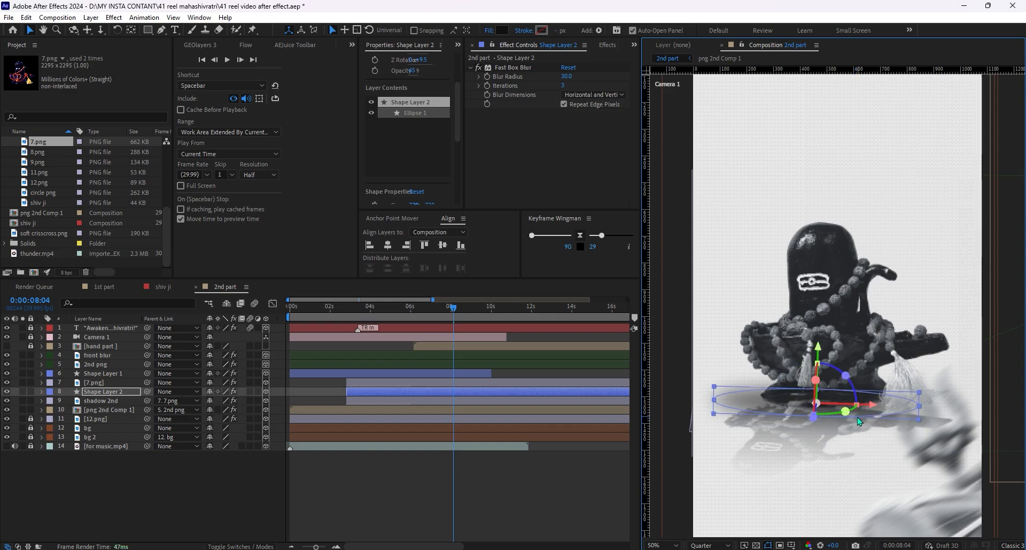
left_click_drag(876, 404, 918, 395)
left_click_drag(838, 380, 838, 368)
left_click_drag(894, 405, 880, 405)
left_click_drag(826, 350, 826, 344)
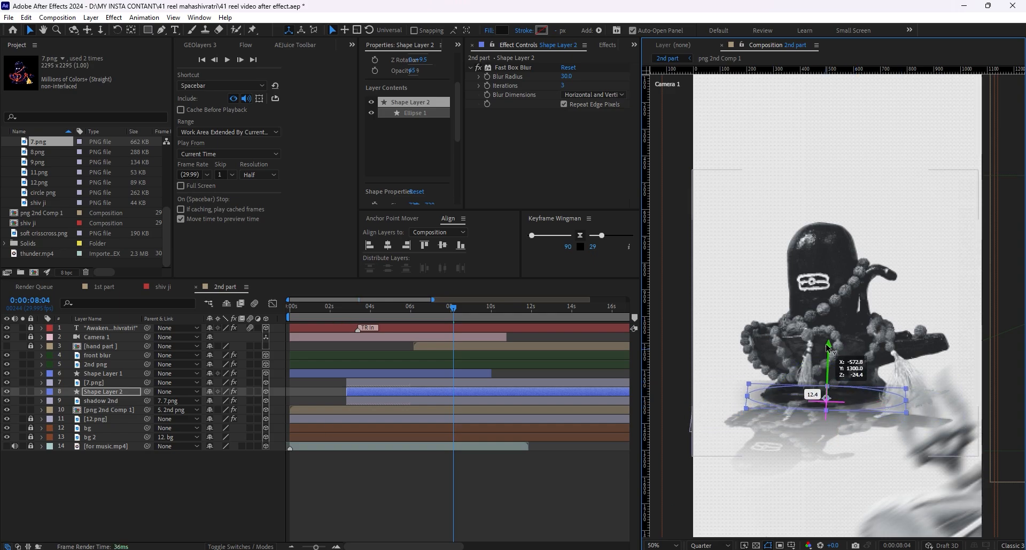
- Paste the title "Shiva's grace, endless peace – celebrate Maha Shivratri!" and increase the leading of its Maha Shivratri line
key("ctrl+v")
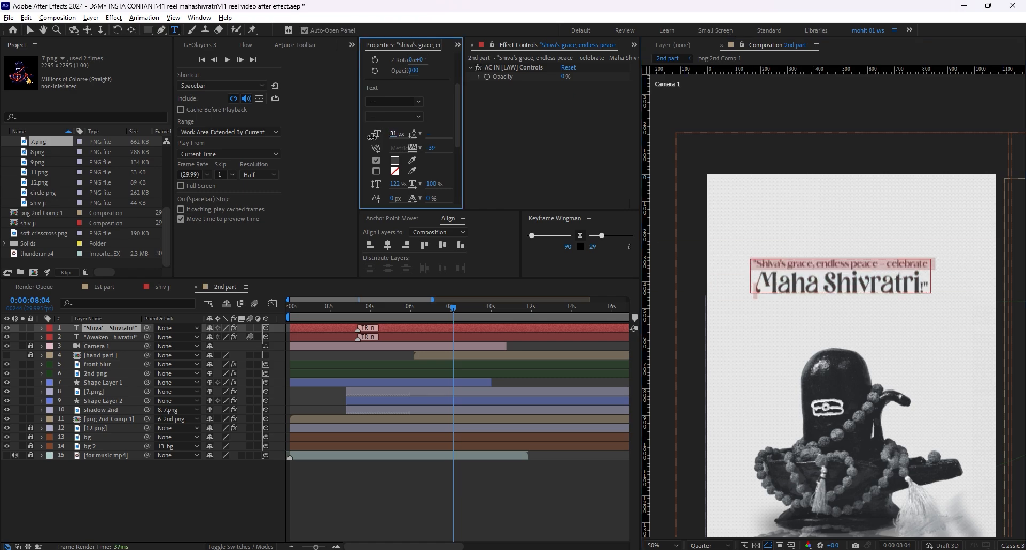
left_click_drag(757, 283, 933, 289)
left_click(434, 134)
key("Up")
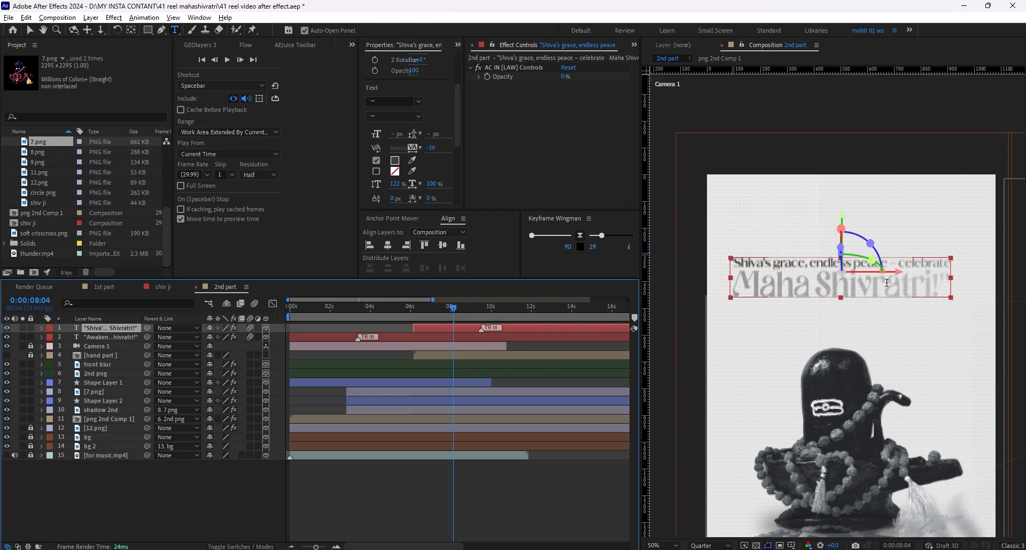
- Adjust the position of the "Shiva's grace" title so it sits centred above the Shivling
left_click_drag(898, 268, 911, 269)
left_click_drag(453, 308, 468, 308)
left_click_drag(963, 296, 955, 293)
scroll(954, 292, "down", 2)
- Play back the 2nd part composition from around 0:00:03:29 to check the transition between the two scenes
left_click_drag(469, 307, 370, 308)
key("space")
left_click(370, 400)
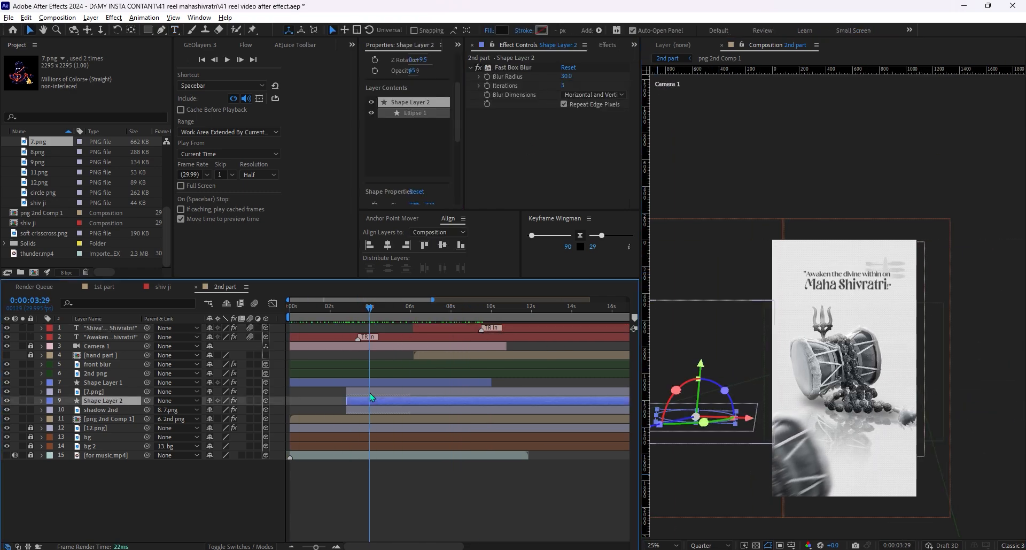
left_click(855, 409)
scroll(876, 395, "up", 2)
left_click_drag(914, 433, 853, 343)
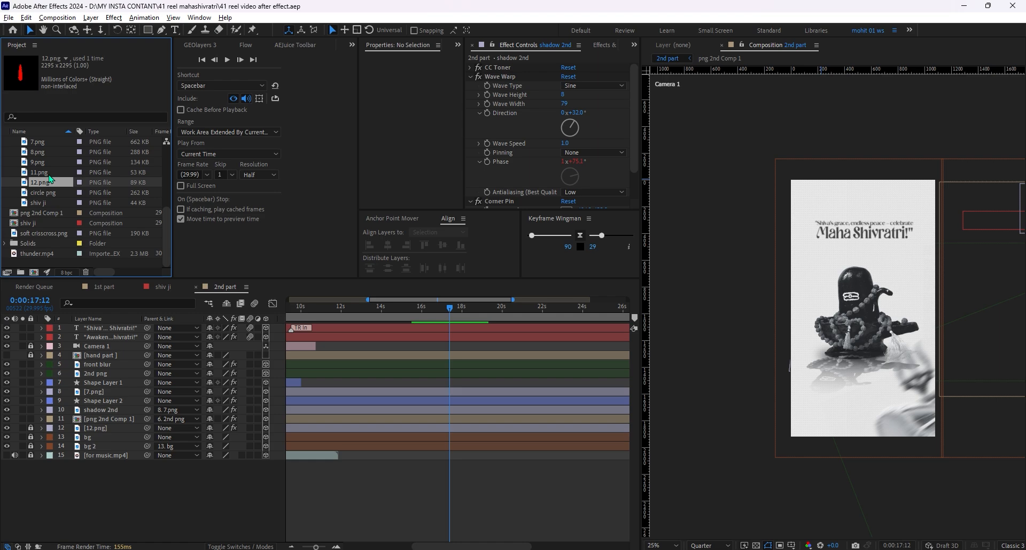
- Find 8.png among the project's PNG footage and add it as the uppermost layer, starting at about 14 s
left_click(47, 172)
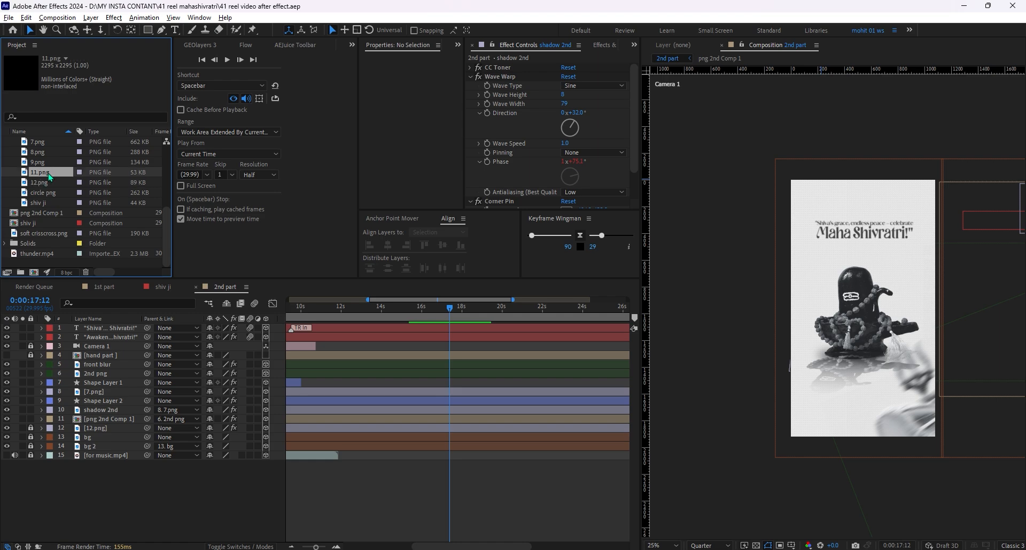
key("Up")
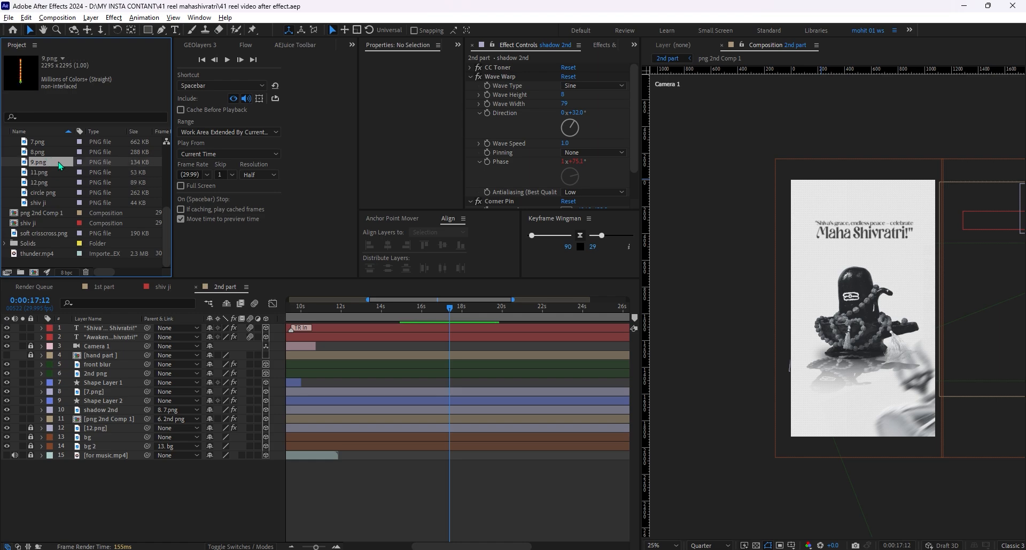
key("Up")
key("Up")
key("Down")
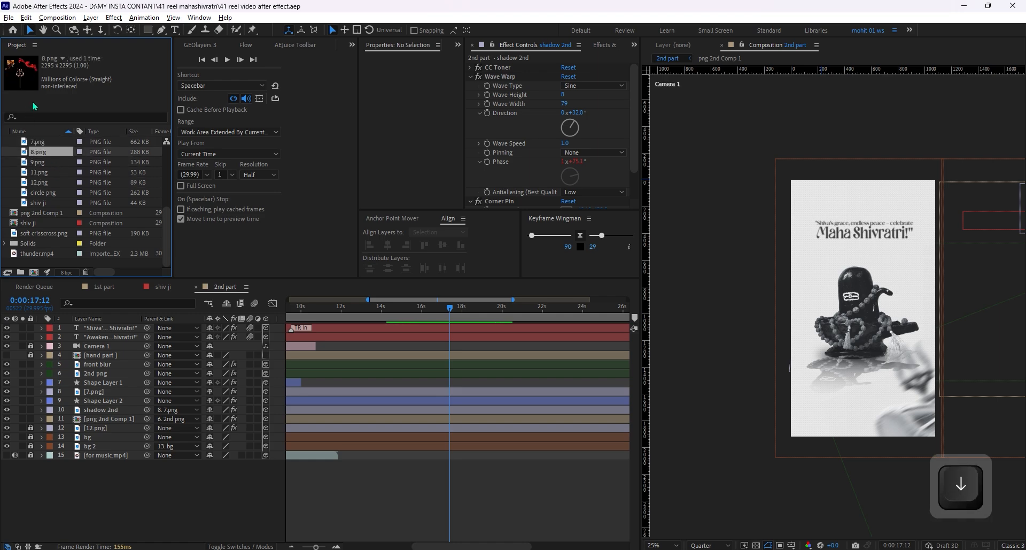
left_click_drag(385, 318, 385, 327)
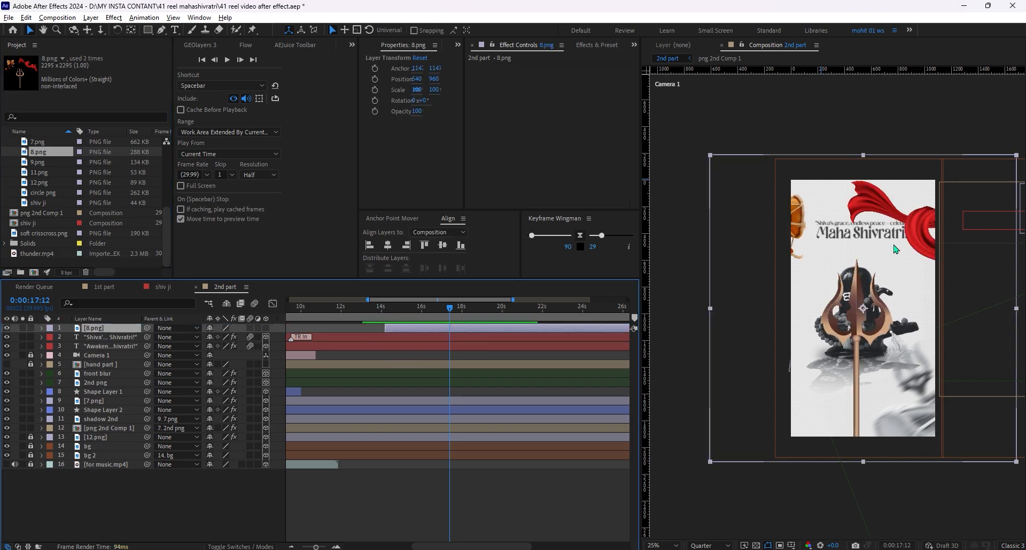
- Mask 8.png down to its red scarf, scale it to 63.1% and position it above the Shivling title
key("comma")
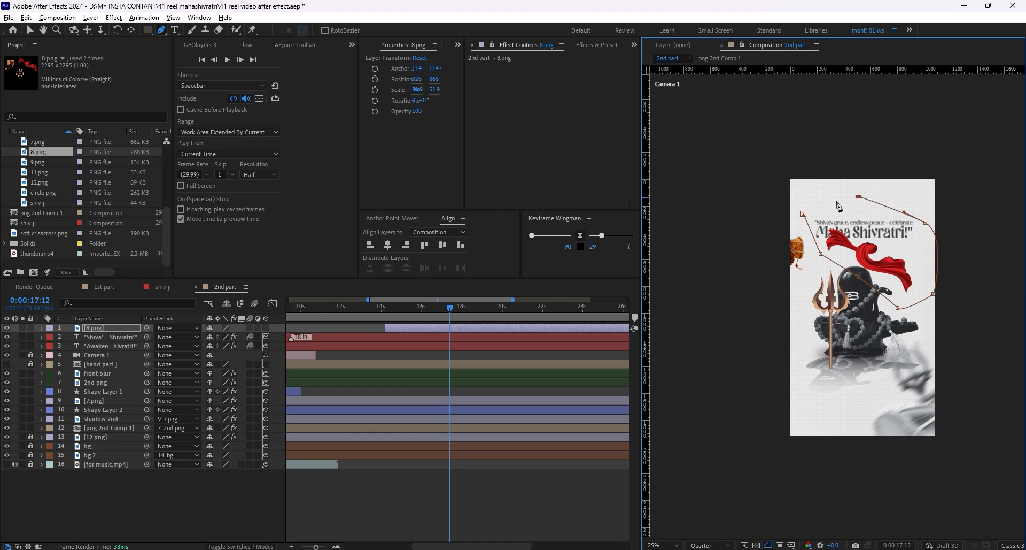
key("v")
left_click_drag(876, 257, 793, 353)
scroll(909, 213, "up", 2)
left_click_drag(929, 179, 841, 266)
key("alt+a")
left_click_drag(829, 304, 861, 245)
left_click_drag(914, 206, 962, 162)
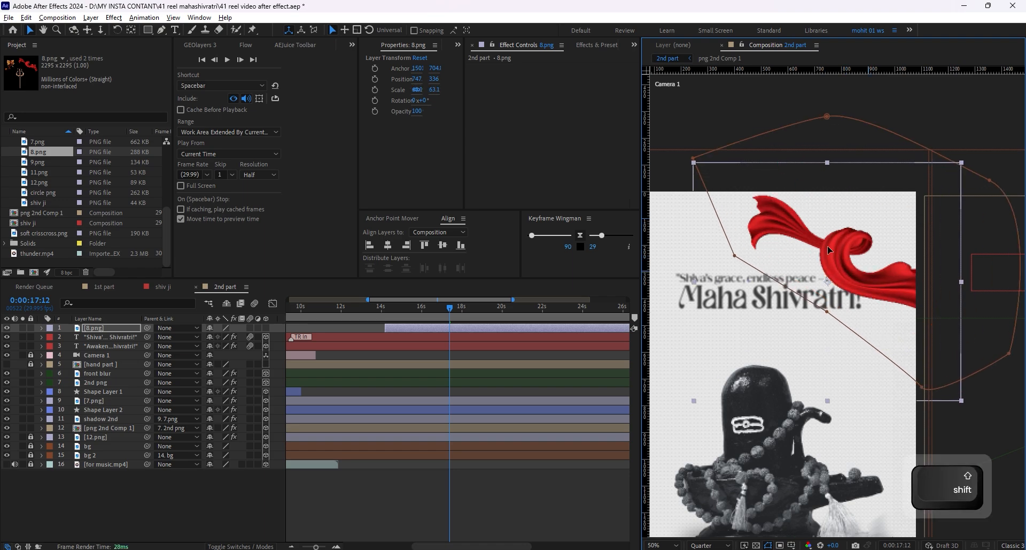
- Move the scarf layer 8.png beneath Shape Layer 2 and copy the Shivling's CC Toner effect onto it
left_click_drag(914, 335, 847, 321)
left_click_drag(100, 333, 99, 415)
left_click(813, 440)
left_click(493, 69)
key("ctrl+c")
left_click(735, 168)
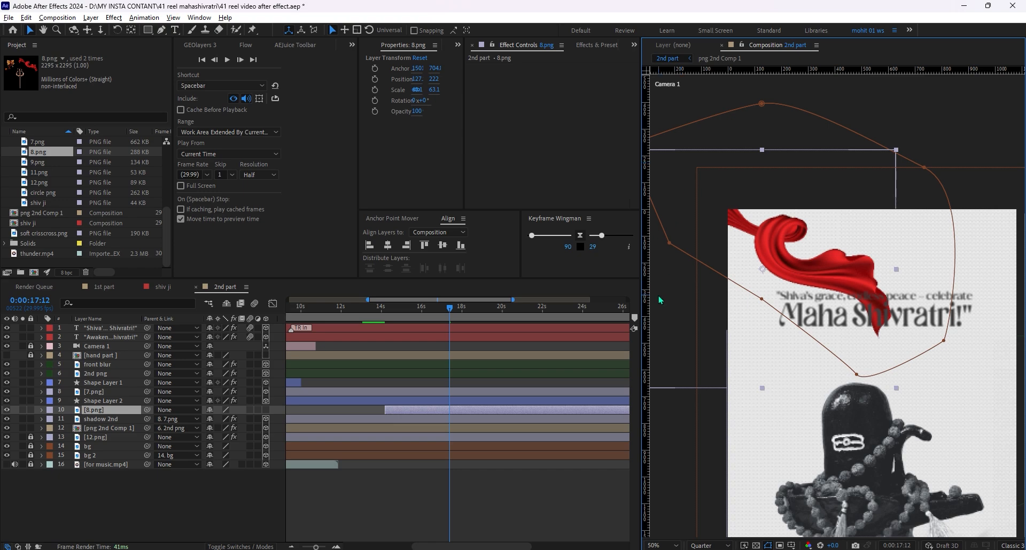
key("comma")
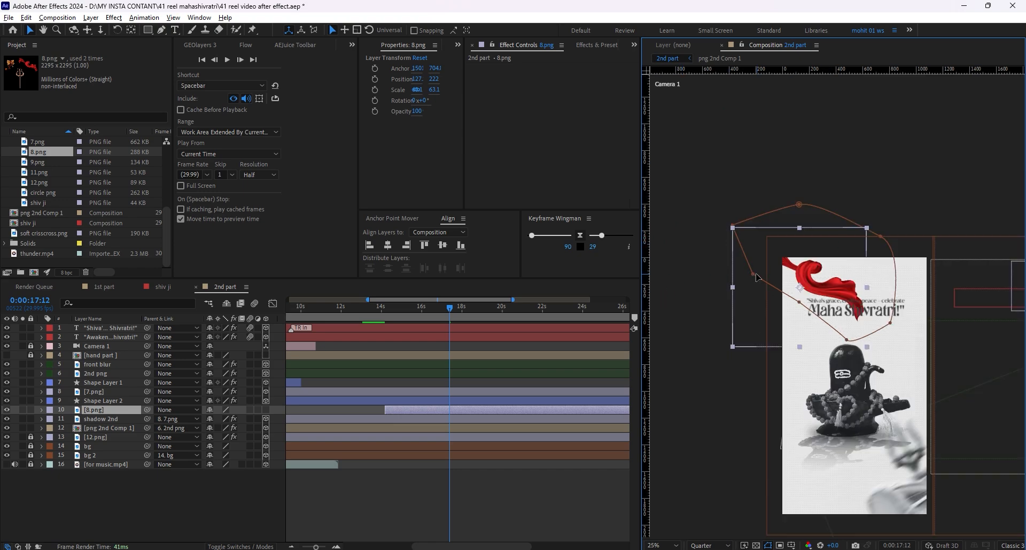
key("ctrl+v")
left_click(823, 183)
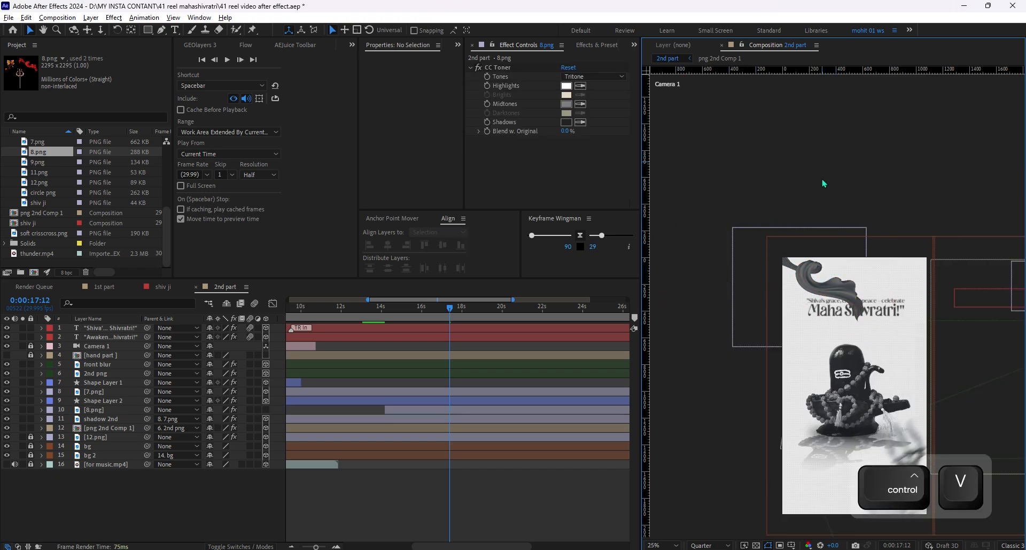
- Set the scarf's CC Toner Shadows colour to black and Blend w. Original to 19%
scroll(817, 250, "up", 1)
key("space")
left_click_drag(807, 155, 854, 110)
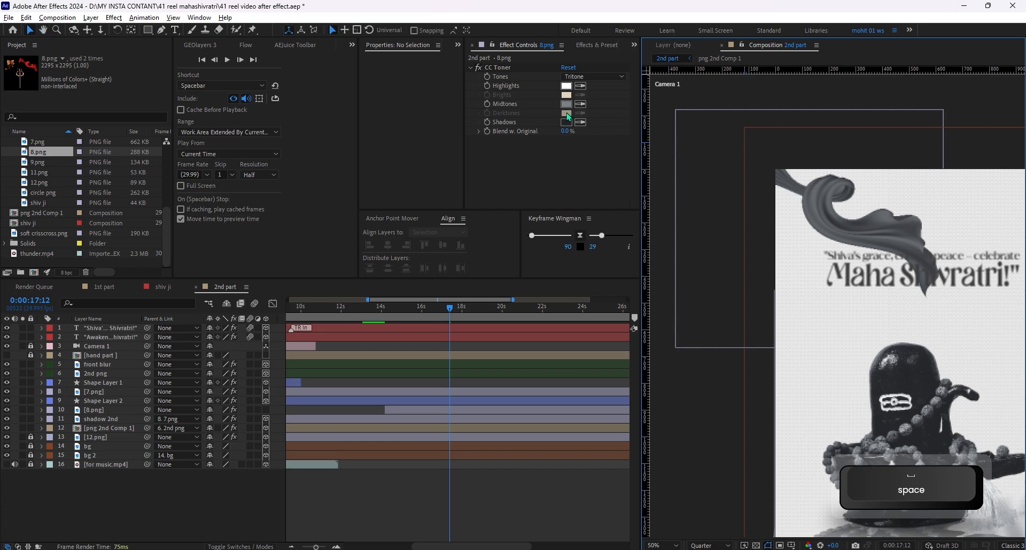
left_click(749, 214)
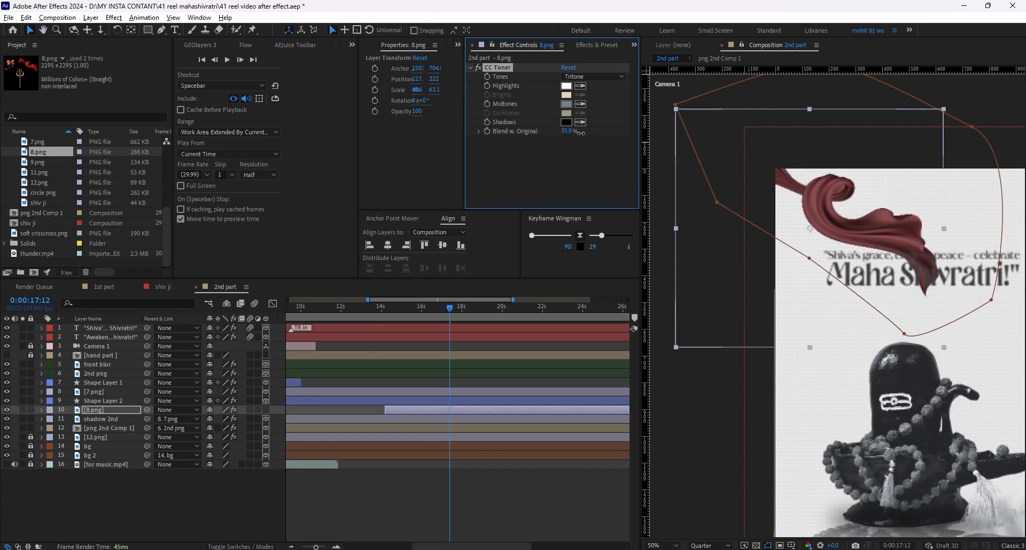
scroll(961, 259, "down", 1)
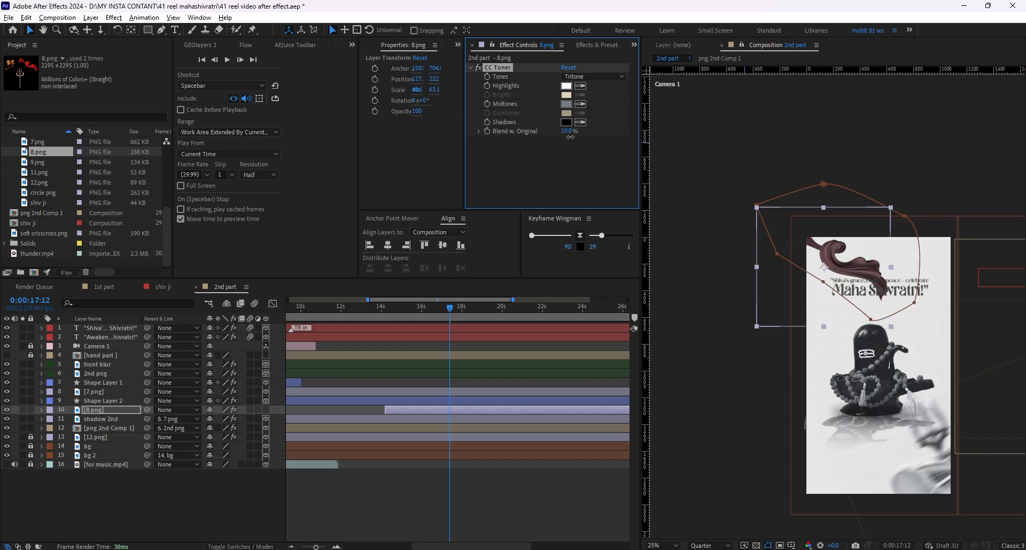
- Set the front blur layer's CC Toner Blend w. Original to 21% and check the look in the damru scene
left_click(719, 149)
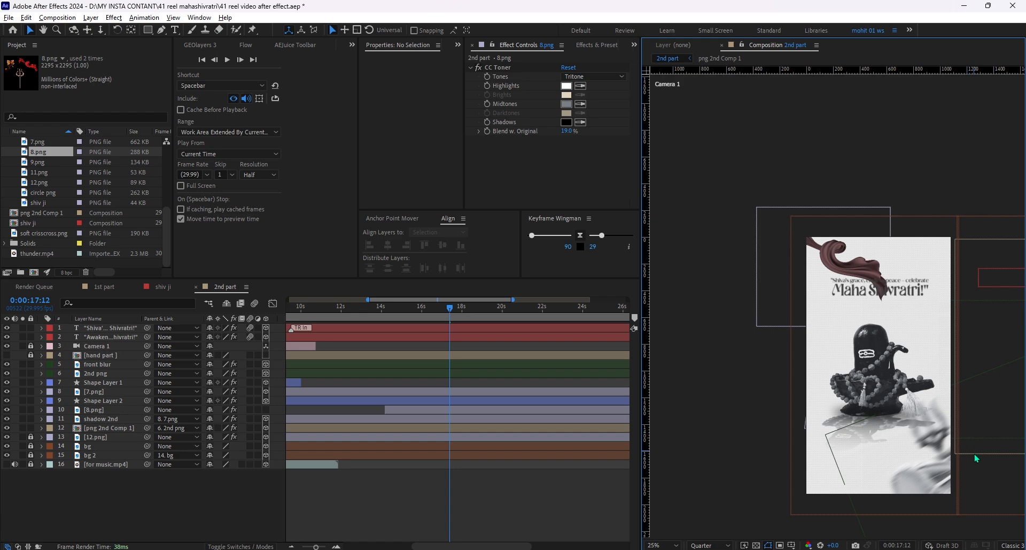
left_click(948, 490)
left_click_drag(566, 149, 576, 149)
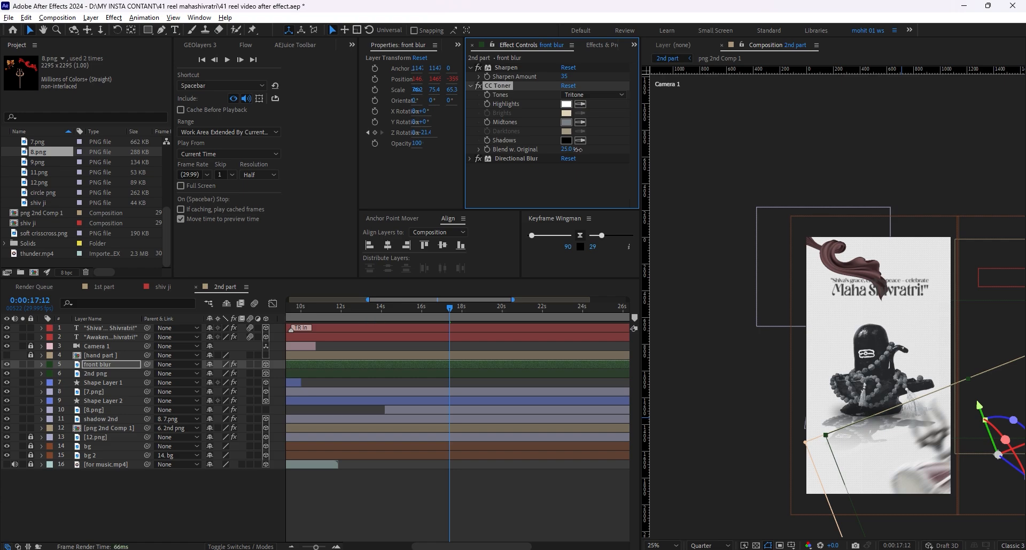
left_click_drag(384, 308, 237, 329)
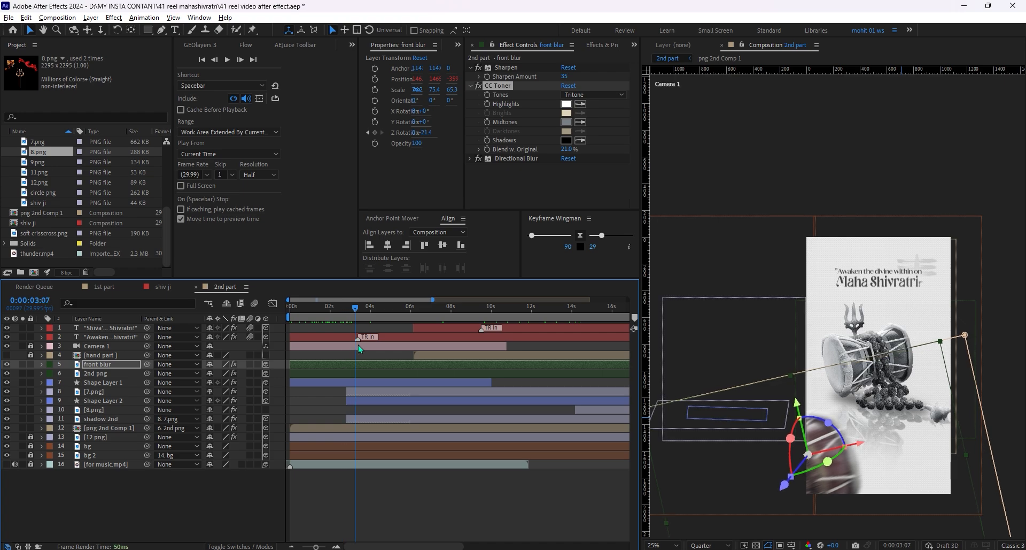
left_click_drag(358, 345, 361, 346)
left_click(933, 192)
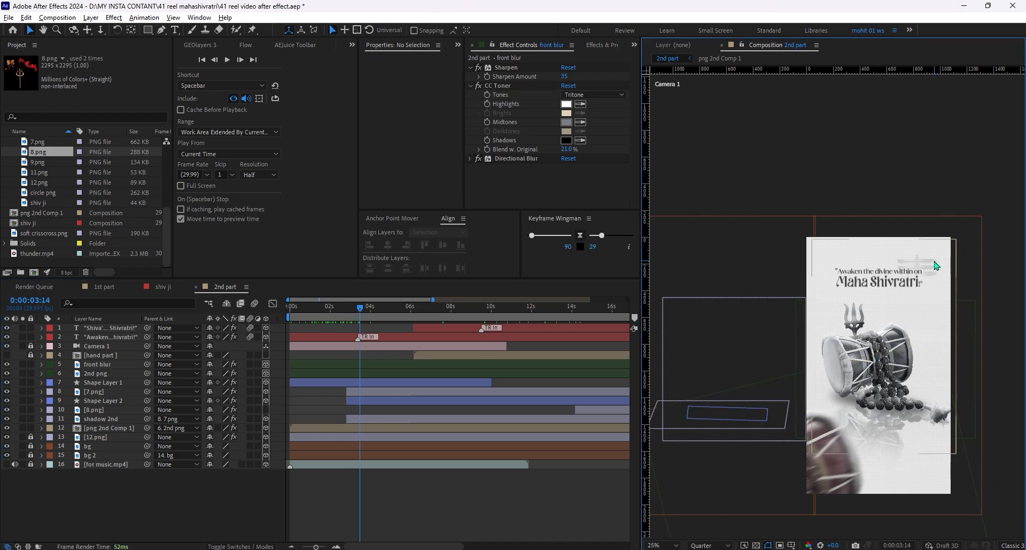
key("period")
key("comma")
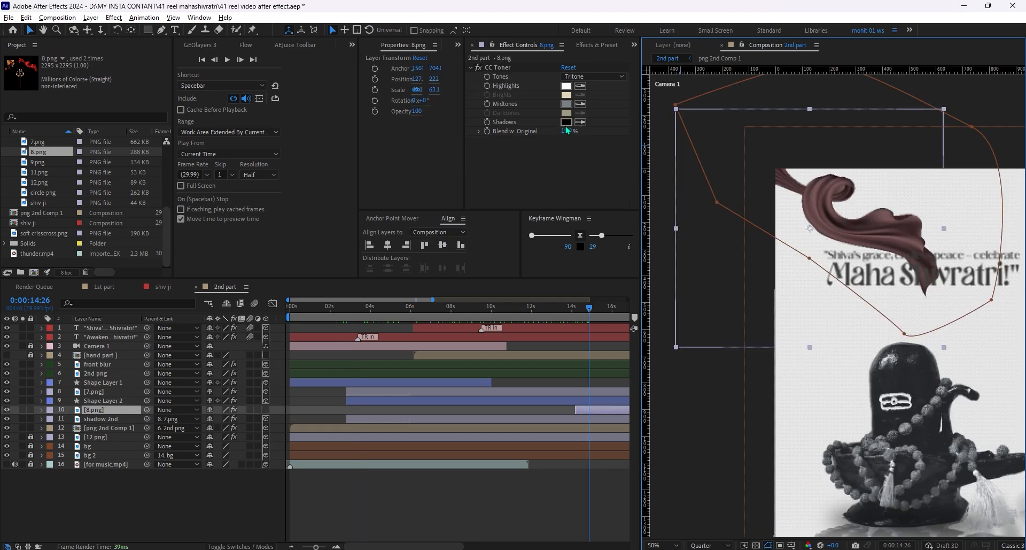
- Keep black as the 8.png scarf's CC Toner Shadows colour and set Blend w. Original to 15%
left_click(566, 124)
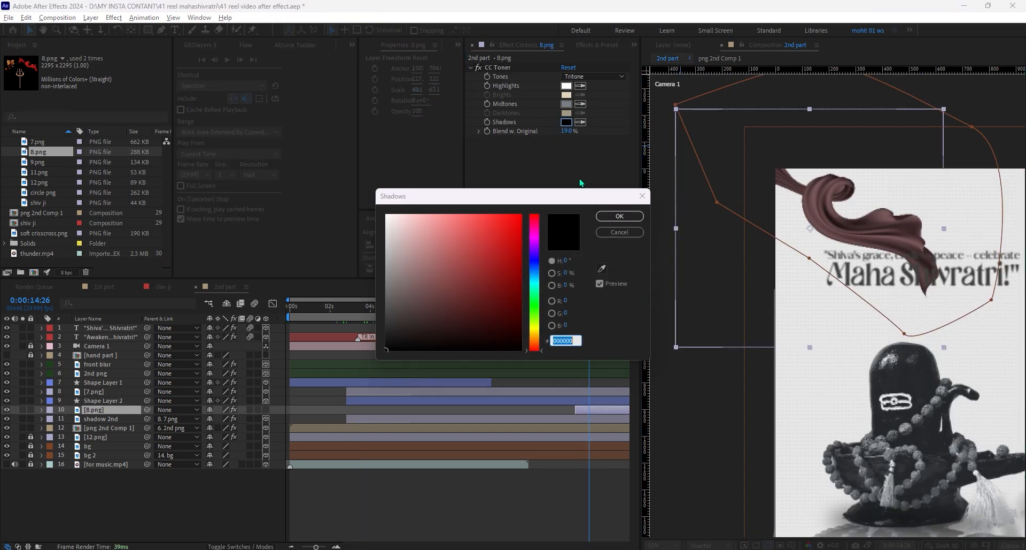
left_click(615, 217)
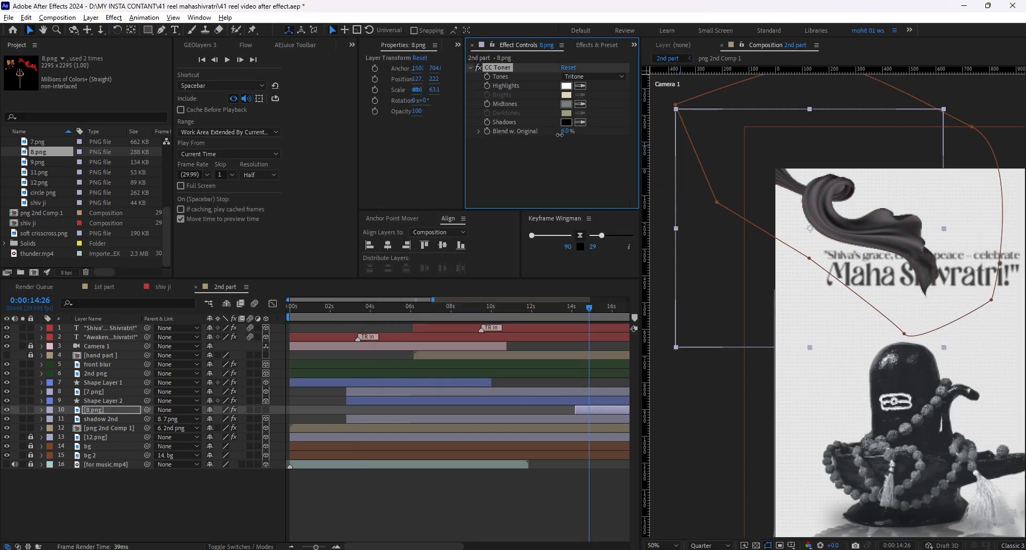
left_click_drag(561, 135, 563, 134)
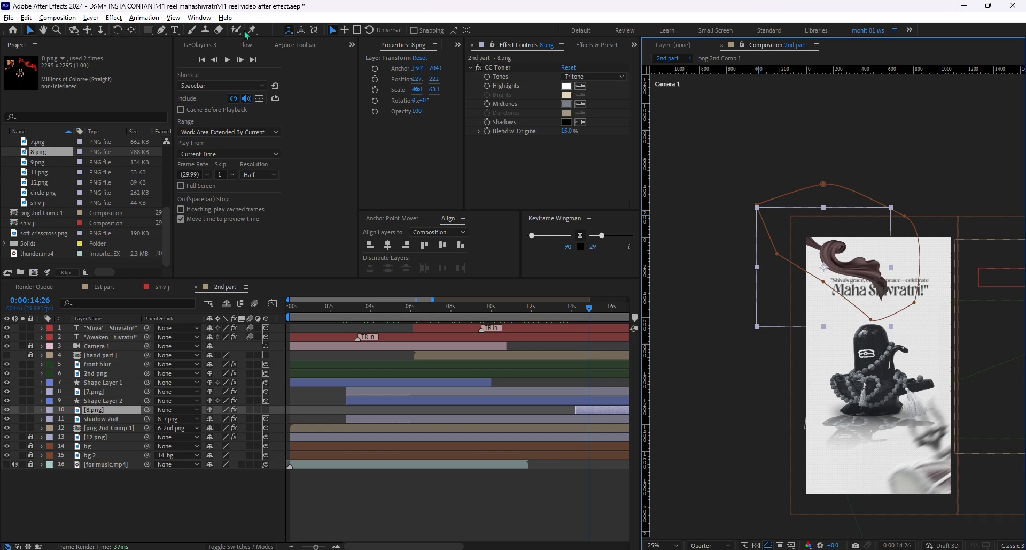
- Place five Puppet pins along the 8.png scarf and pull the pin on its middle fold slightly upward
left_click(251, 29)
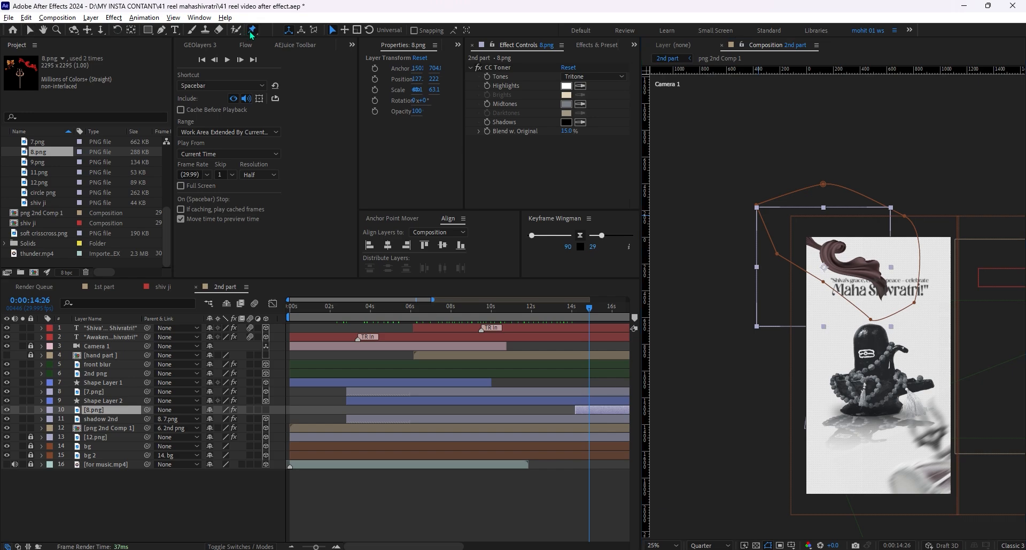
scroll(838, 200, "up", 2)
left_click(821, 187)
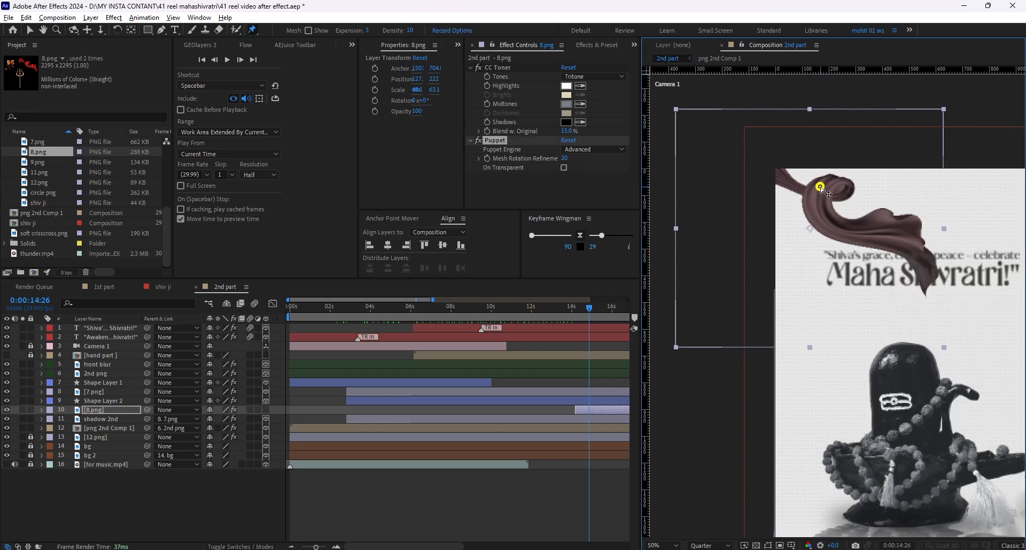
left_click_drag(863, 234, 828, 254)
key("ctrl+z")
mouse_move(860, 233)
left_mouse_down()
mouse_move(819, 253)
mouse_move(863, 206)
mouse_move(855, 228)
mouse_move(854, 219)
left_mouse_up()
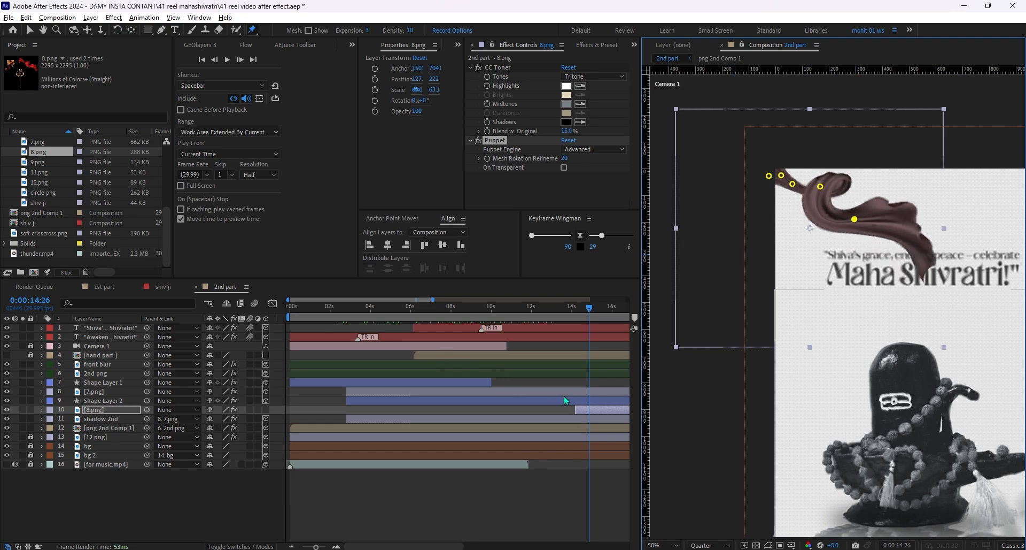
- Add a wiggle expression with a frequency of 1 to the Position of the scarf's Puppet Pin 2
key("u")
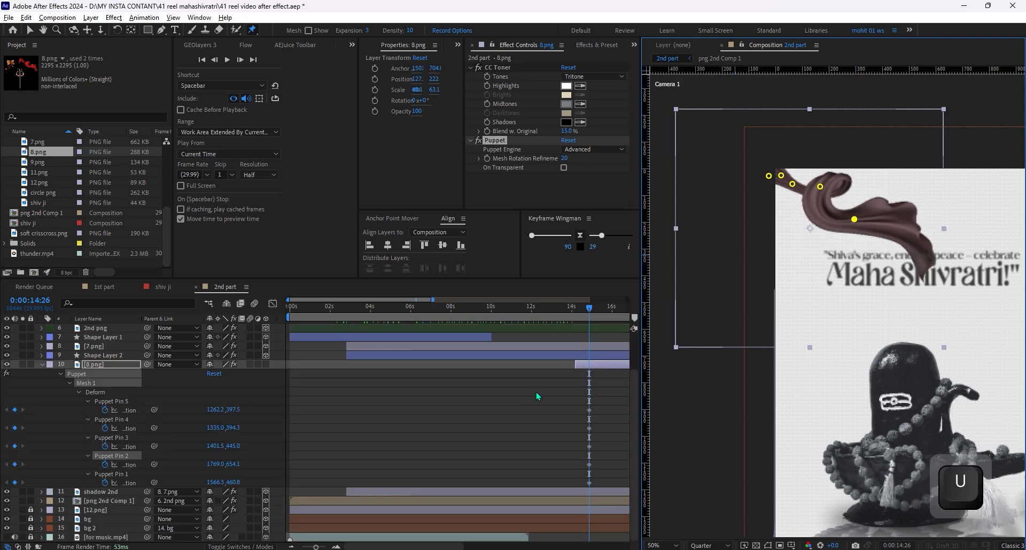
left_click(105, 464, "alt")
type("wiggle")
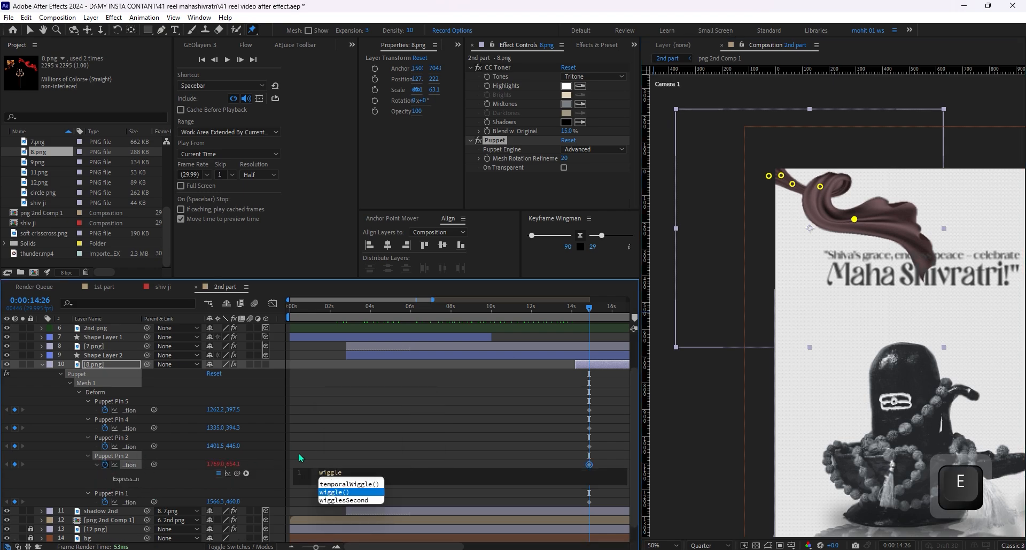
key("Return")
type("1,)")
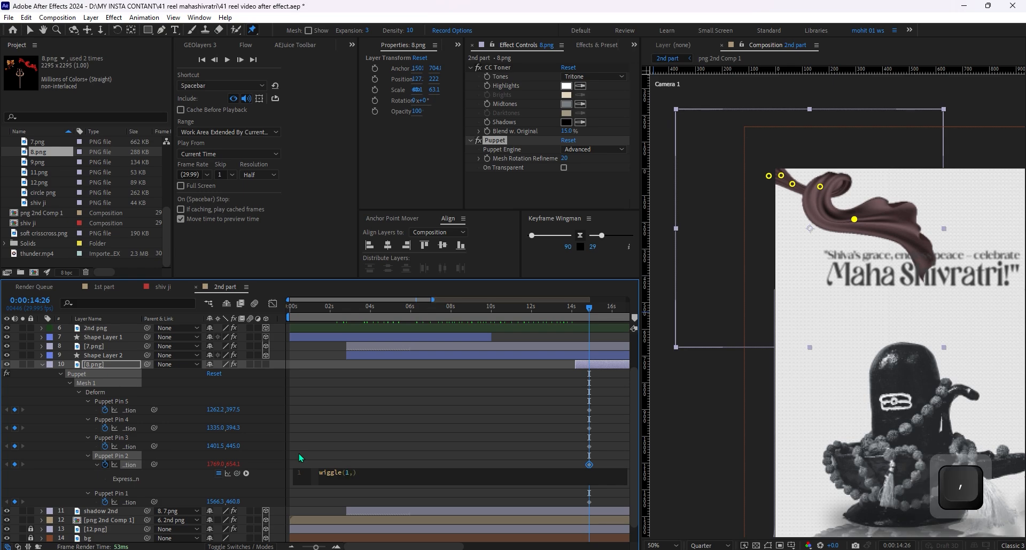
left_click(523, 451)
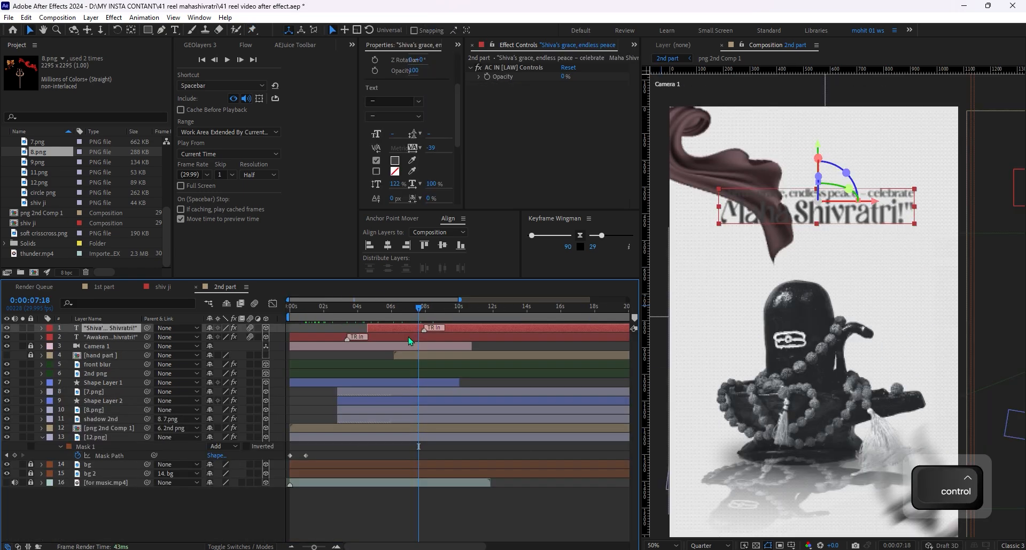
- Duplicate the "Shiva's grace, endless peace" title layer and set the copy's fill colour to white FFFFFF
key("ctrl+d")
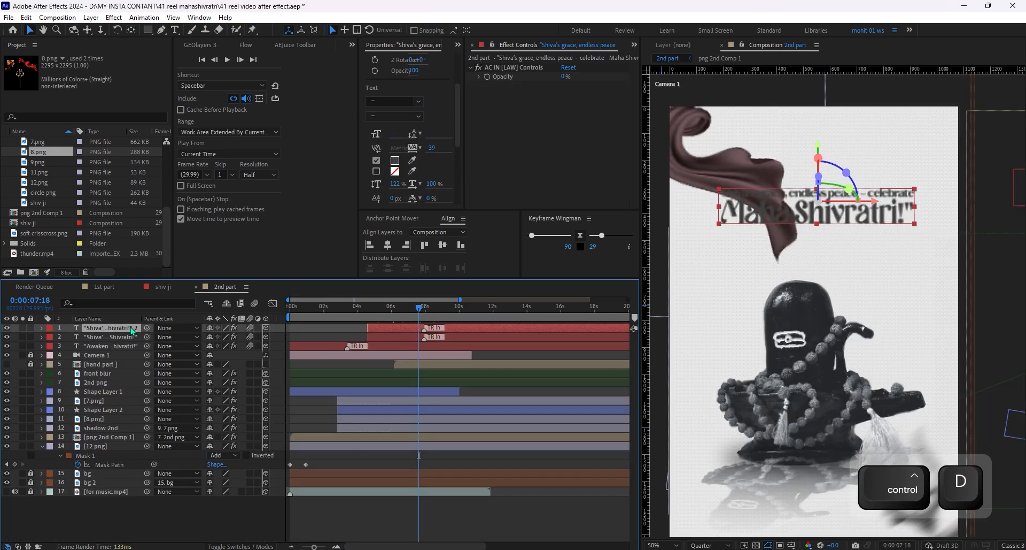
left_click(395, 160)
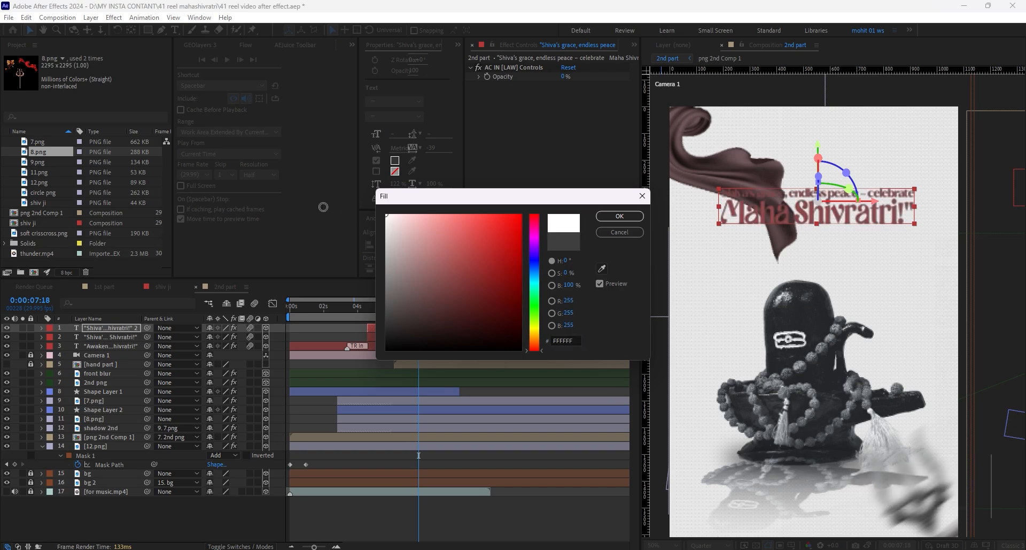
left_click(620, 217)
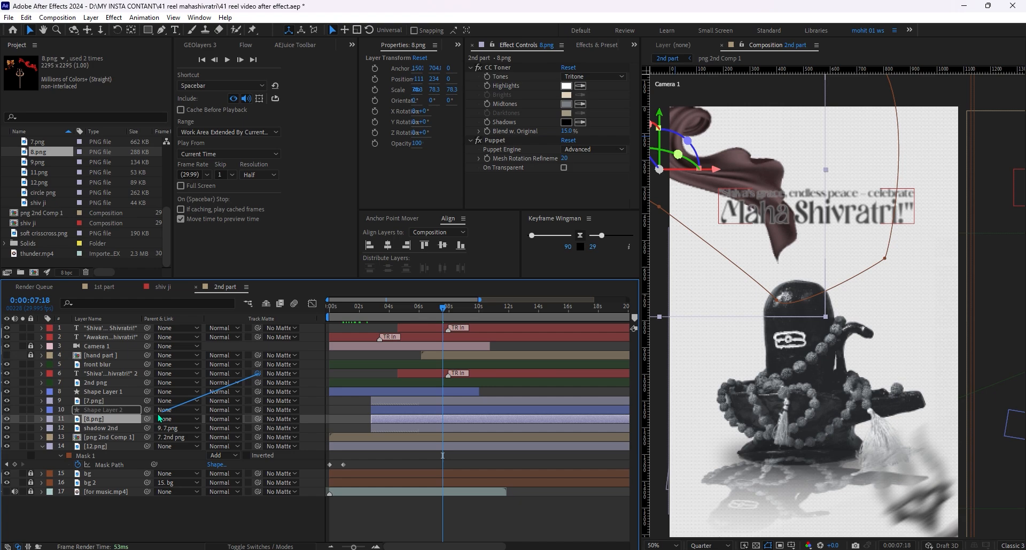
- Use the scarf layer 8.png as track matte for the white title copy while keeping the scarf itself visible
left_click_drag(159, 419, 161, 418)
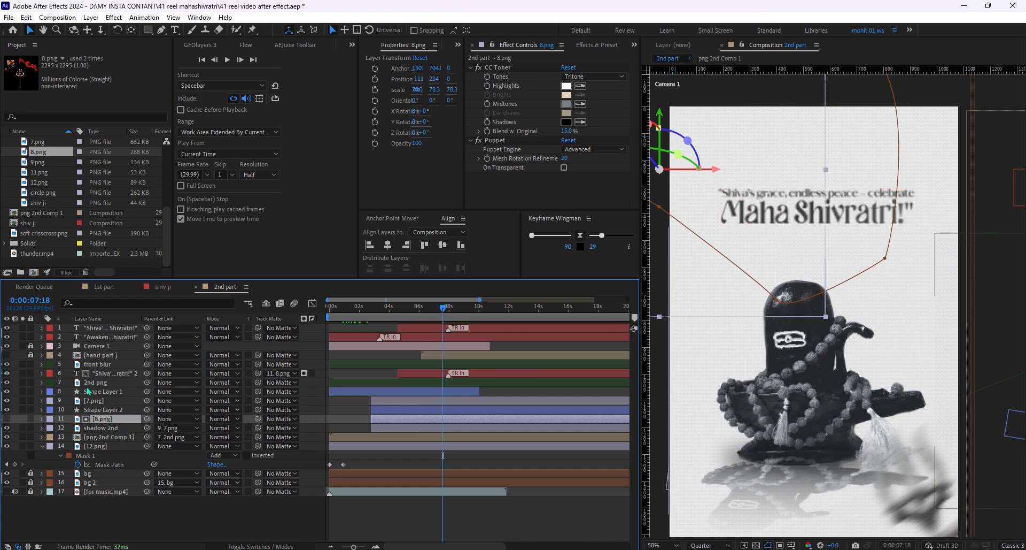
left_click(7, 419)
key("ctrl+z")
key("ctrl+z")
key("ctrl+z")
- Apply Deep Glow to the 8.png scarf with radius 234 and exposure 0.55, save the project and preview the scene
left_click_drag(443, 310, 498, 321)
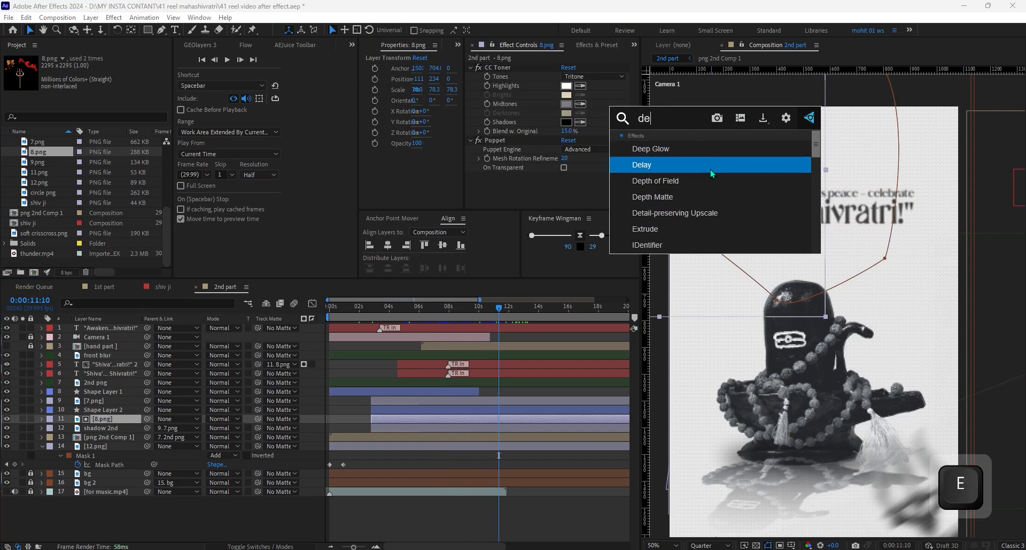
type("e")
left_click(662, 154)
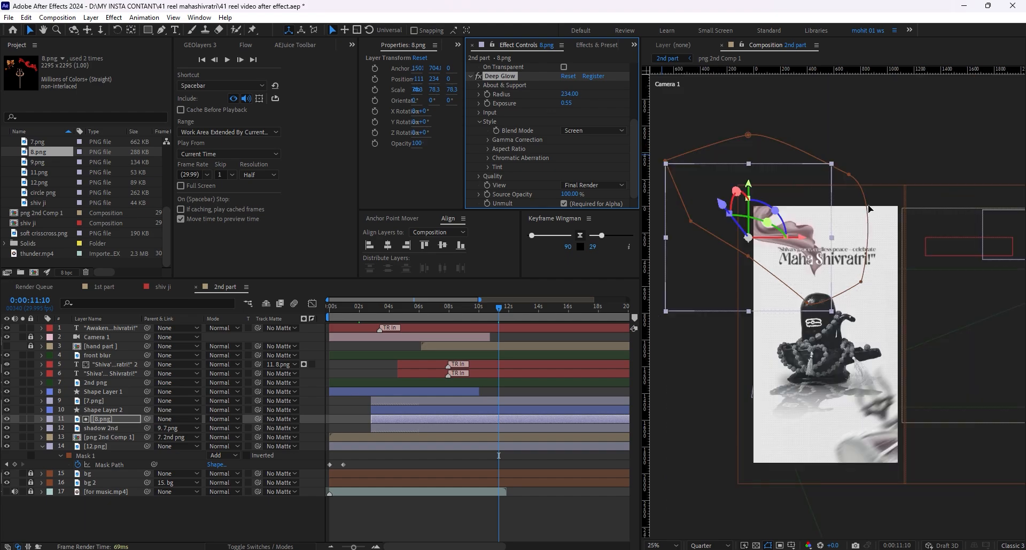
key("ctrl+s")
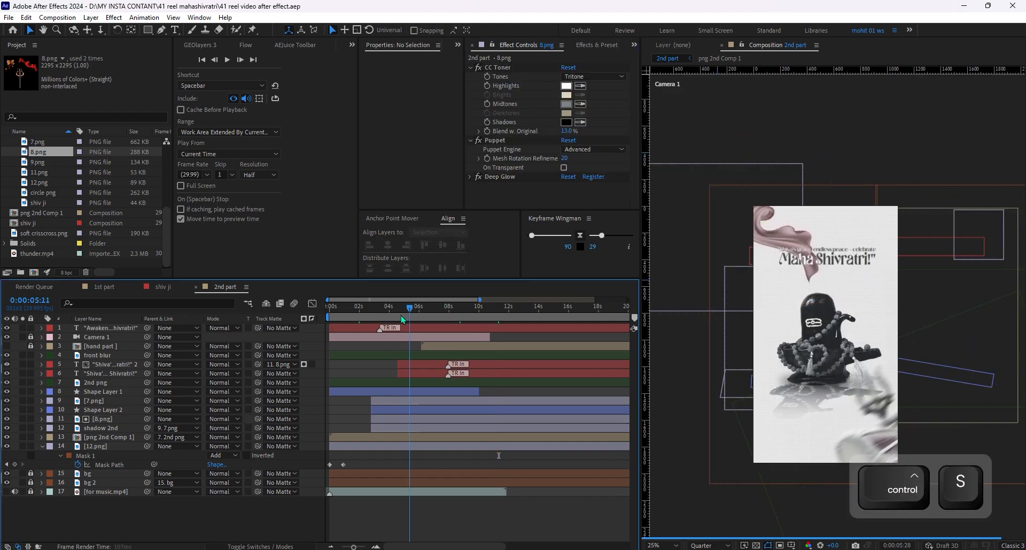
left_click(332, 306)
left_click_drag(331, 320, 547, 329)
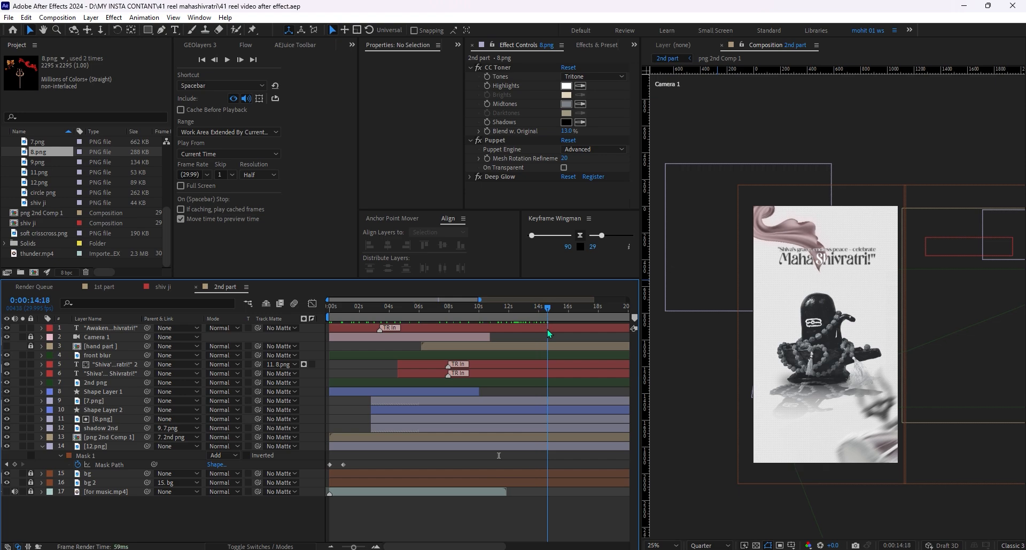
key("space")
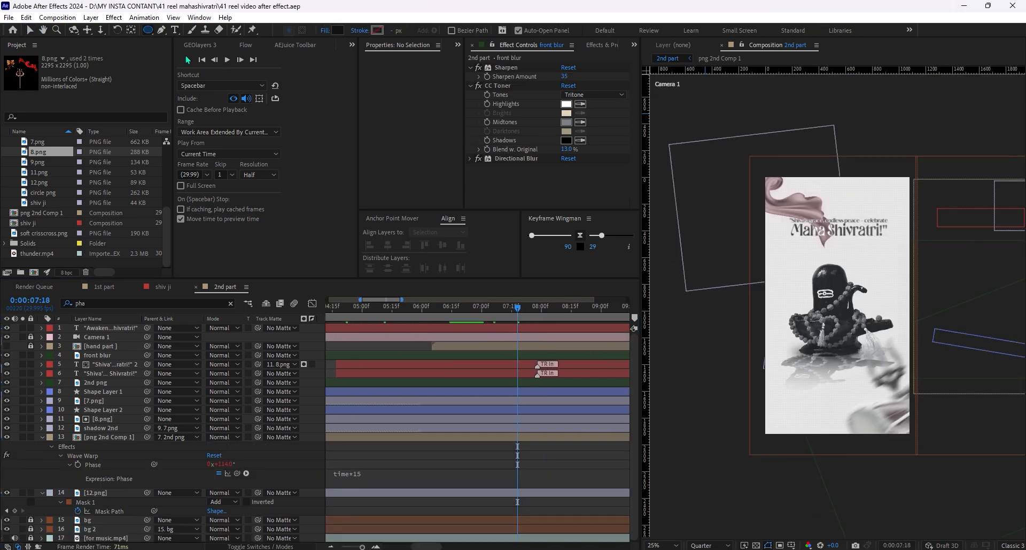
- Draw an ellipse shape layer about 2960 px high that covers the whole frame
scroll(810, 238, "up", 2)
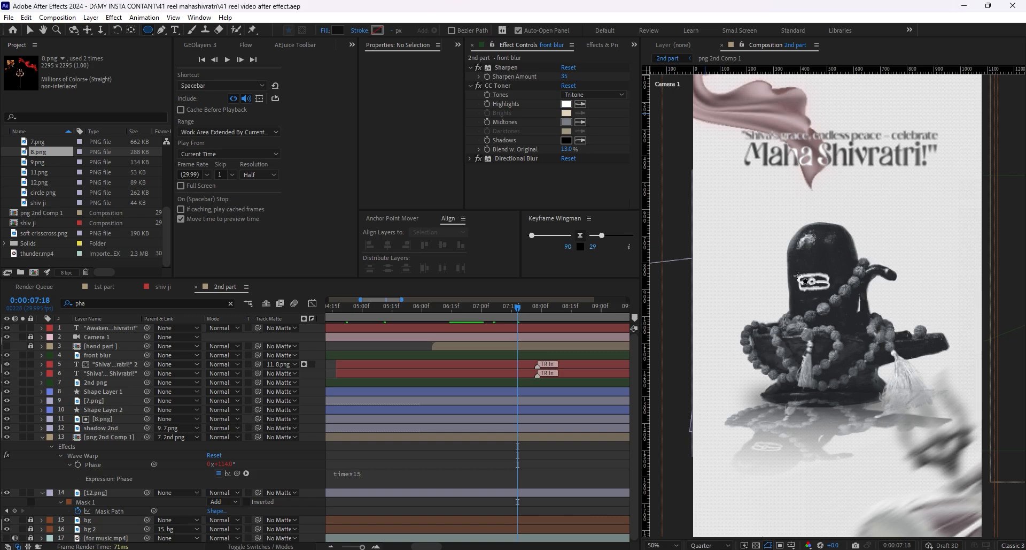
scroll(797, 276, "down", 4)
left_click_drag(756, 199, 902, 386)
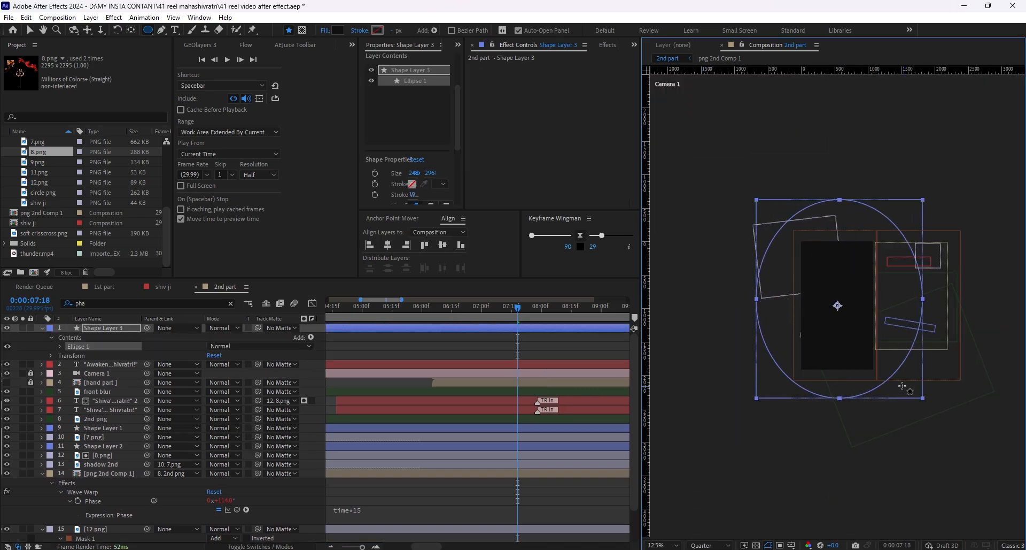
key("v")
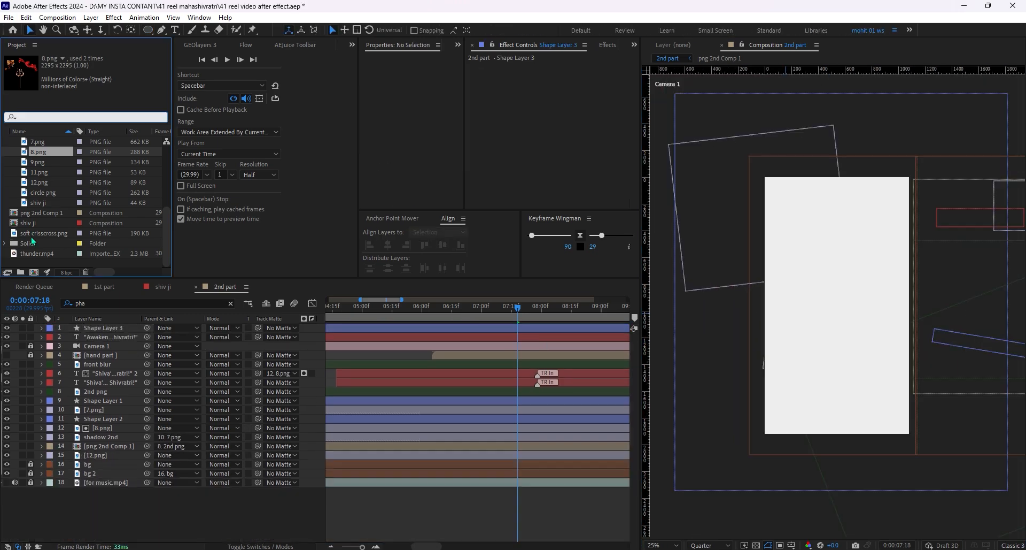
- Add soft crisscross.png above the ellipse, rotated 90° and scaled to 138%, with Shape Layer 3 as its track matte
left_click(50, 234)
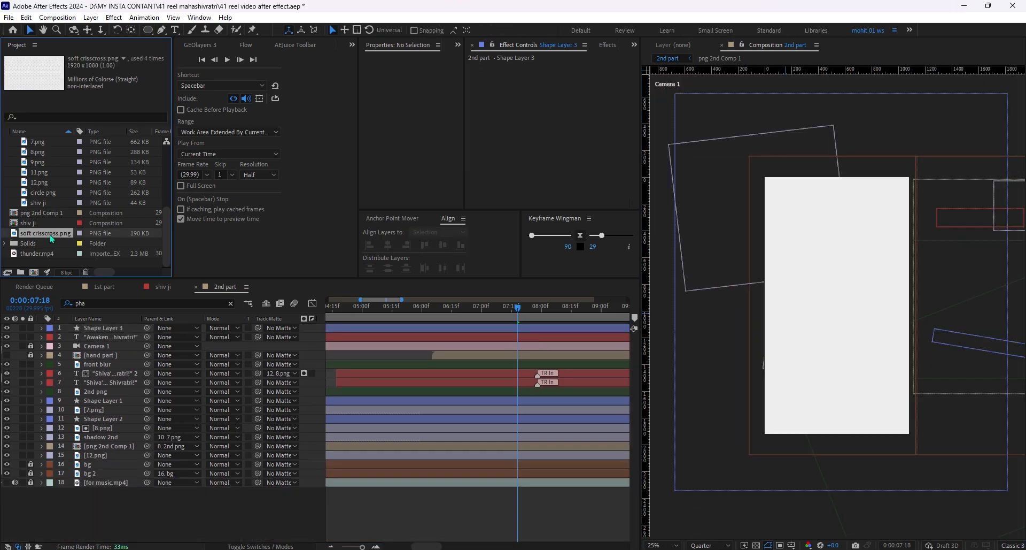
left_click_drag(127, 322, 116, 326)
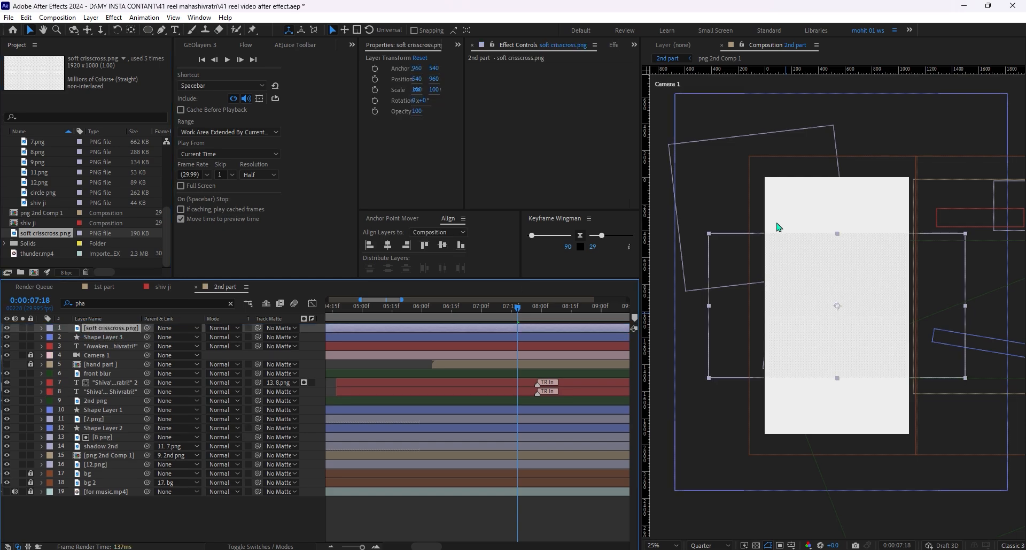
scroll(847, 254, "down", 2)
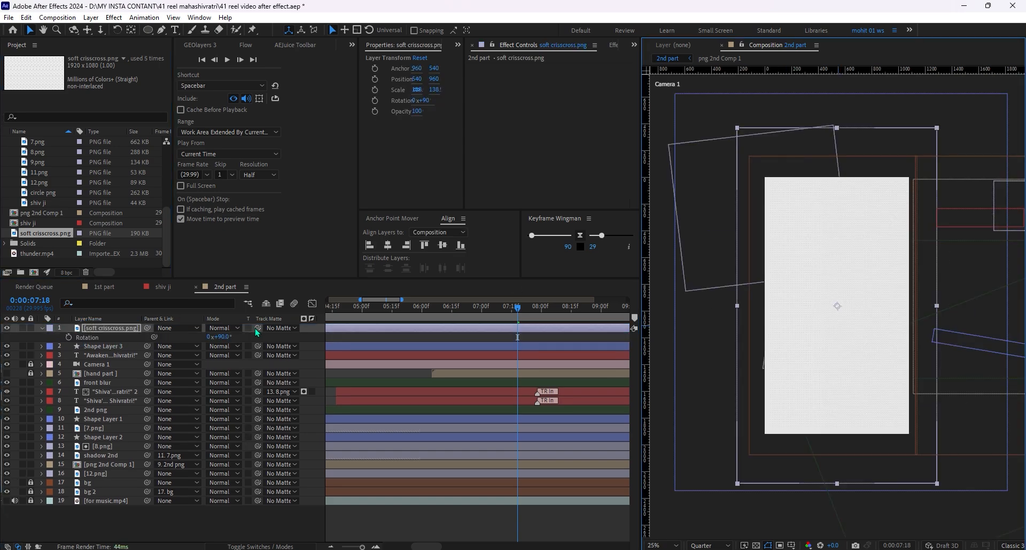
left_click_drag(258, 328, 93, 346)
- Move Shape Layer 3's Position keyframe to 0:00:07:12 and shift the ellipse slightly down and right at about 11 s
left_click(107, 346)
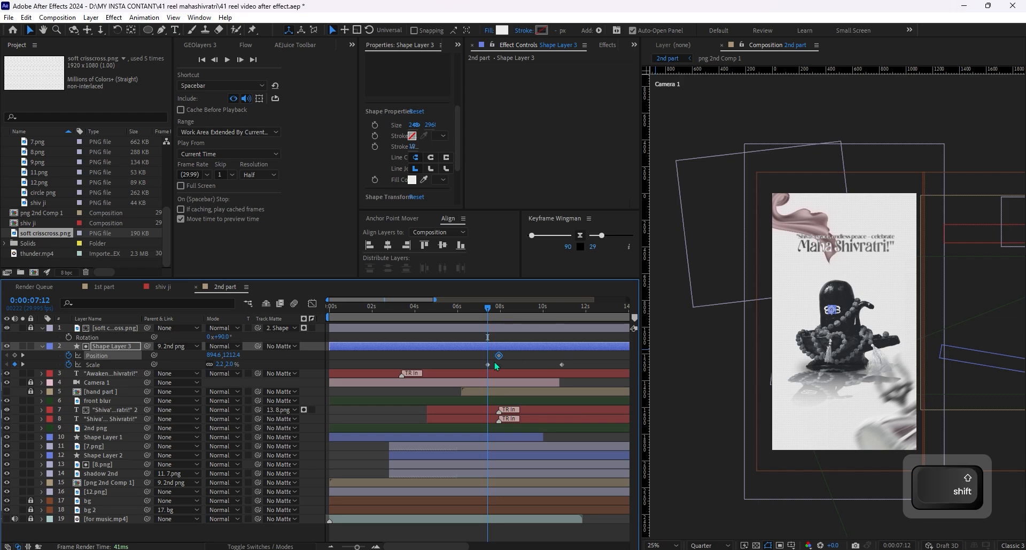
left_click_drag(495, 364, 488, 359)
left_click_drag(488, 309, 563, 336)
left_click_drag(948, 247, 965, 263)
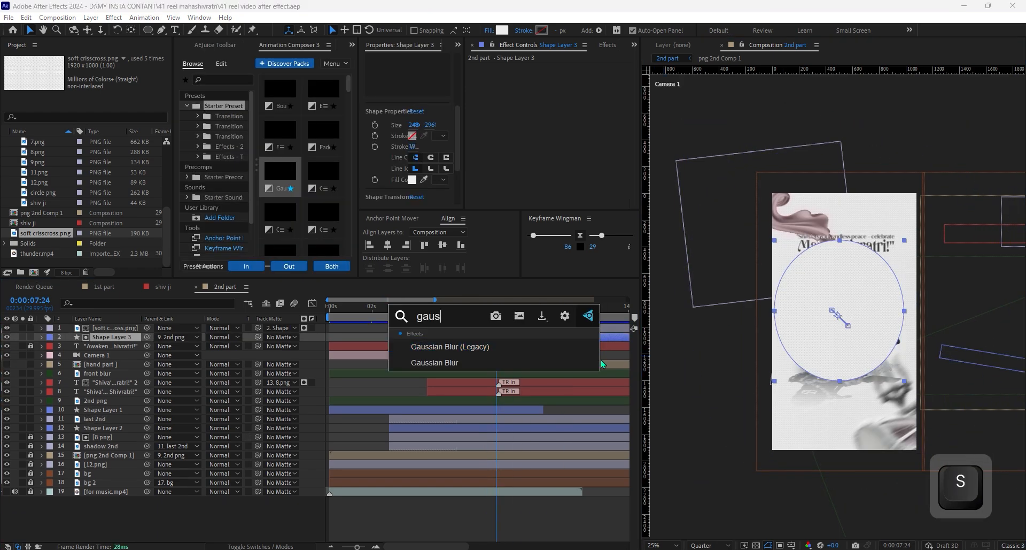
- Apply Gaussian Blur (Legacy) with Blurriness 69.4 to Shape Layer 3 and set its scale to 0% at 0:00:07:12
left_click(591, 346)
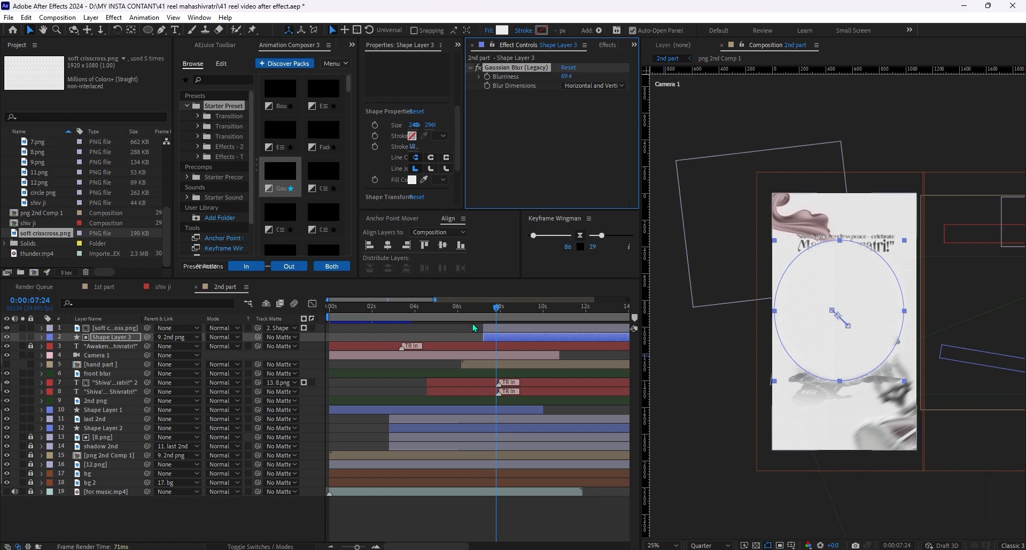
key("space")
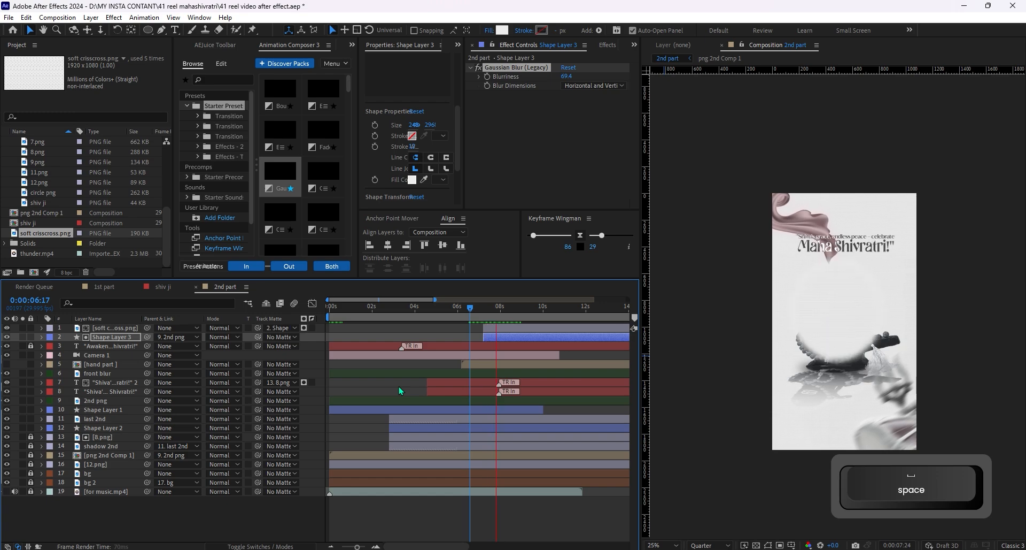
key("space")
key("Return")
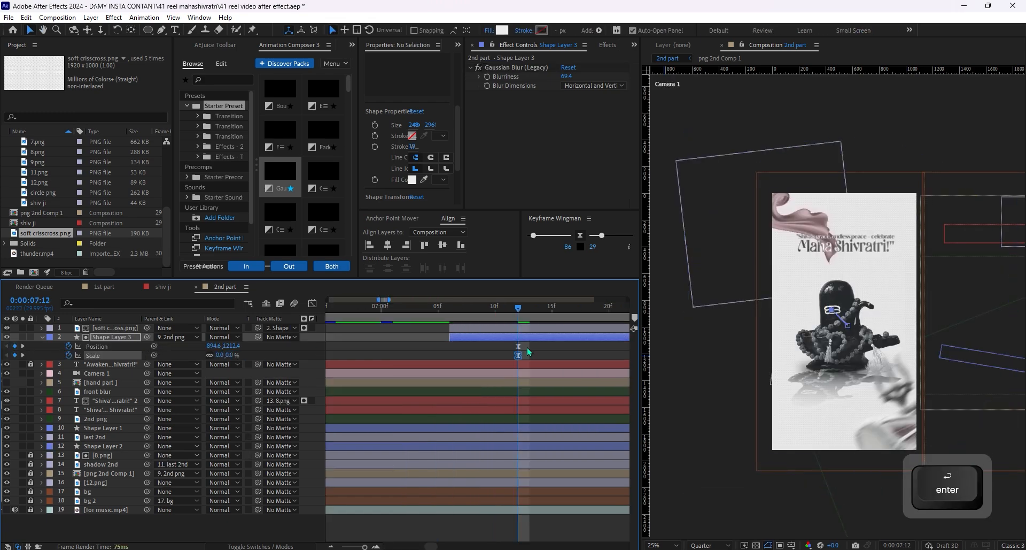
- Pre-compose the soft crisscross.png layer into a new composition named "last part"
key("space")
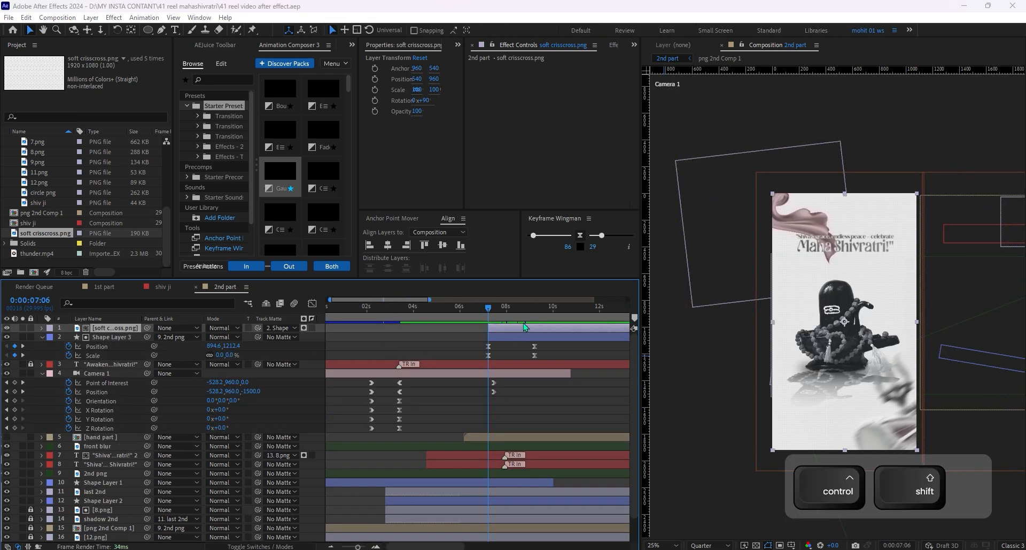
key("ctrl+shift+c")
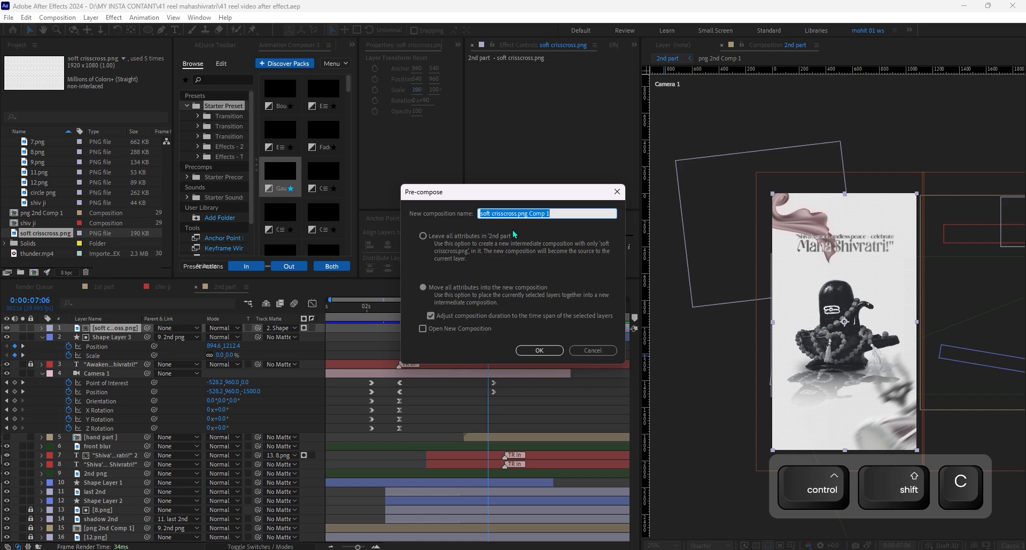
left_click(423, 236)
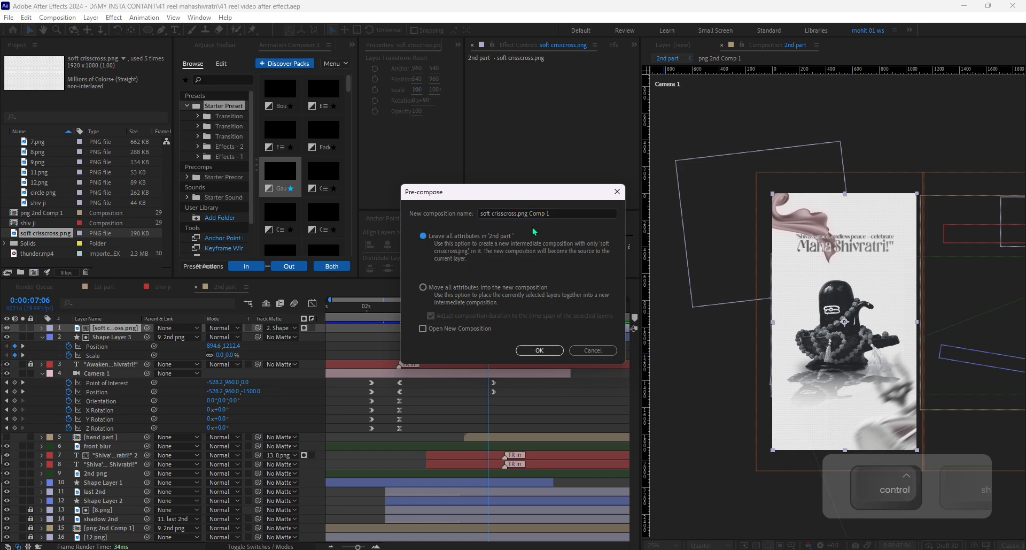
left_click_drag(553, 215, 493, 222)
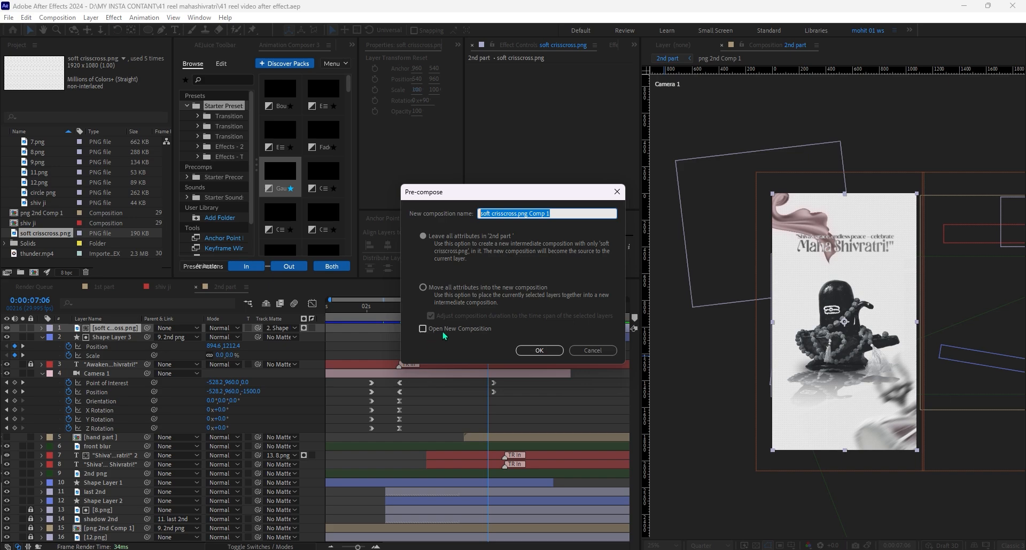
type("last part")
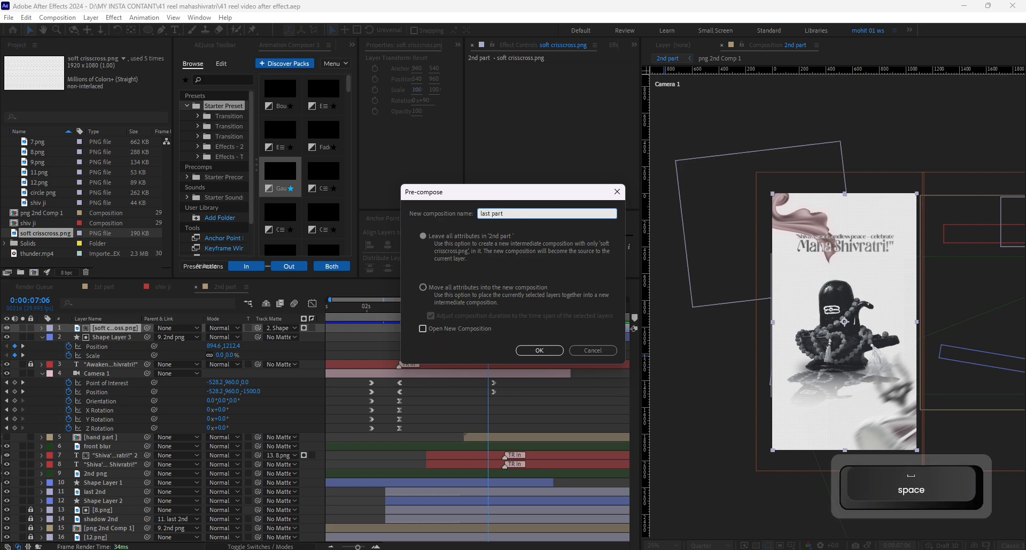
key("Return")
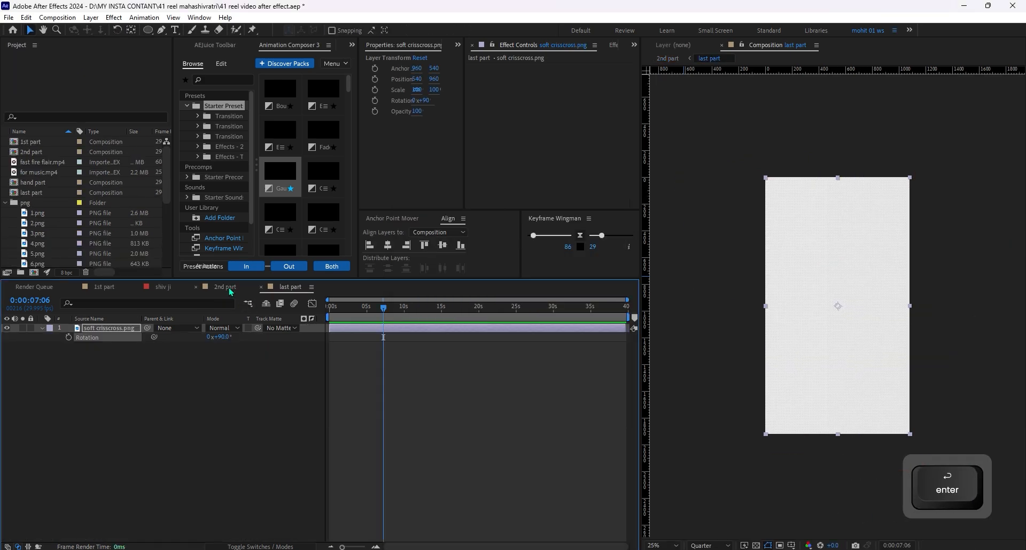
- Add for music.mp4 to the last part composition and trim it so its closing section plays from the composition's start
double_click(439, 327)
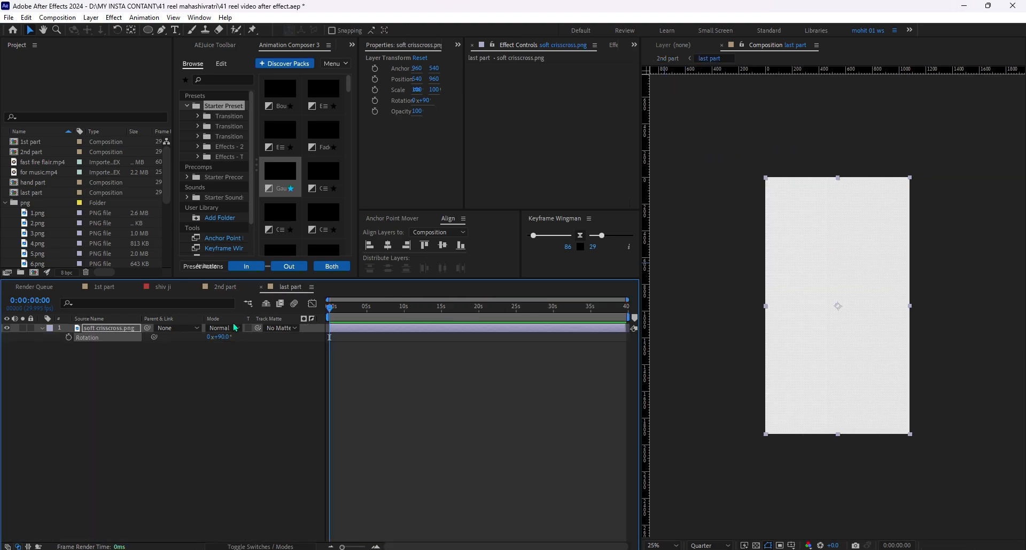
key("ctrl+v")
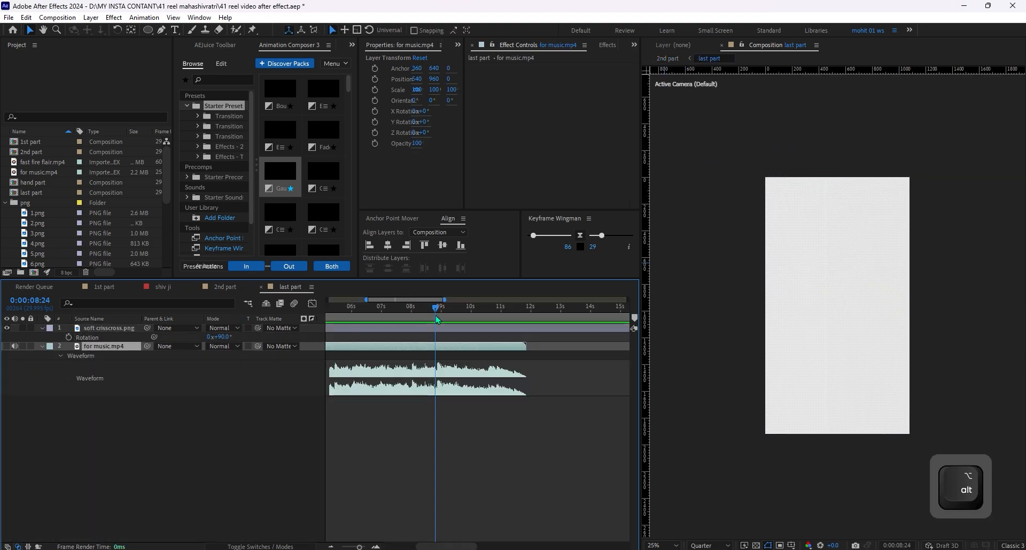
key("space")
left_click(225, 287)
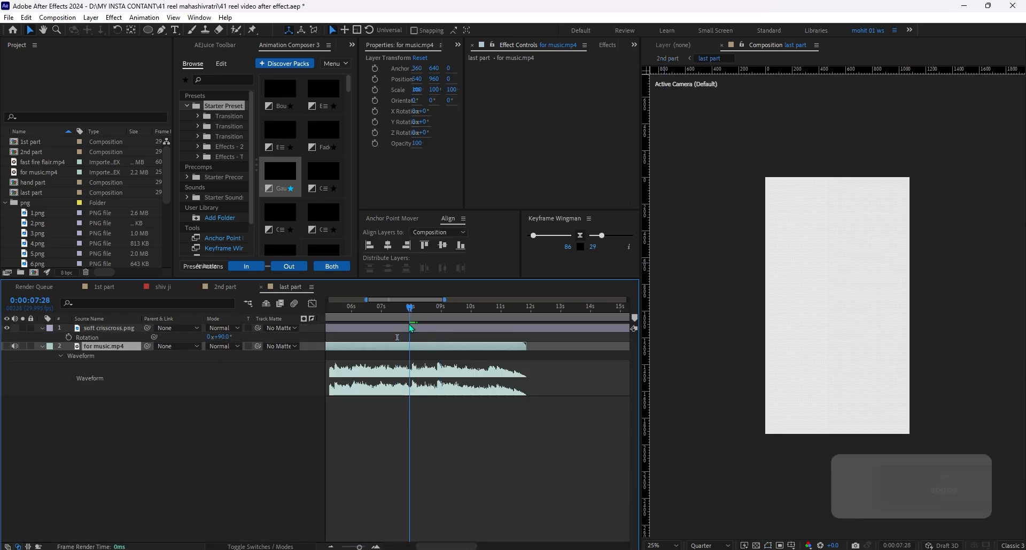
key("ctrl+shift+d")
left_click(330, 309)
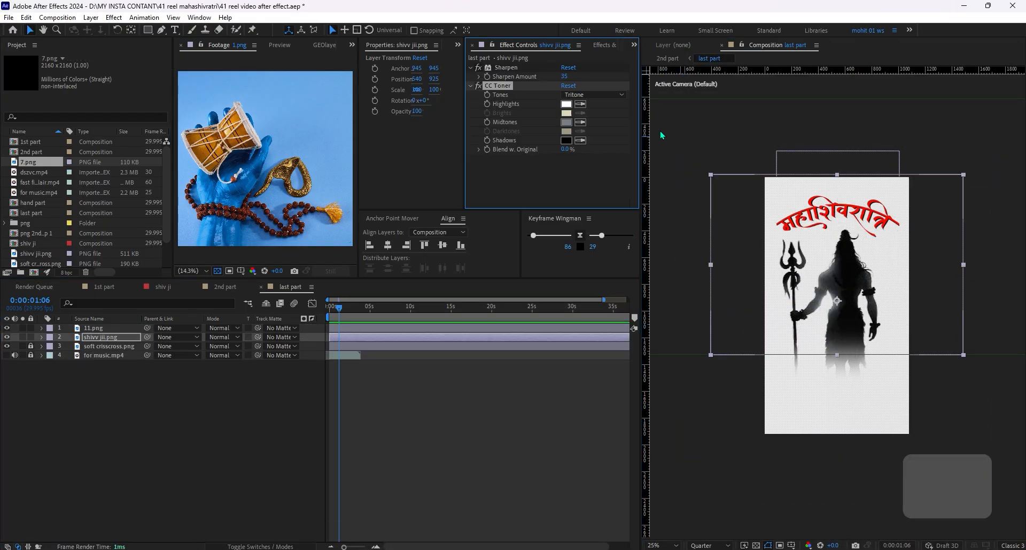
- Mask the trident of 8.png with a freehand outline inside the shivv jii.png Comp 1 composition
key("F4")
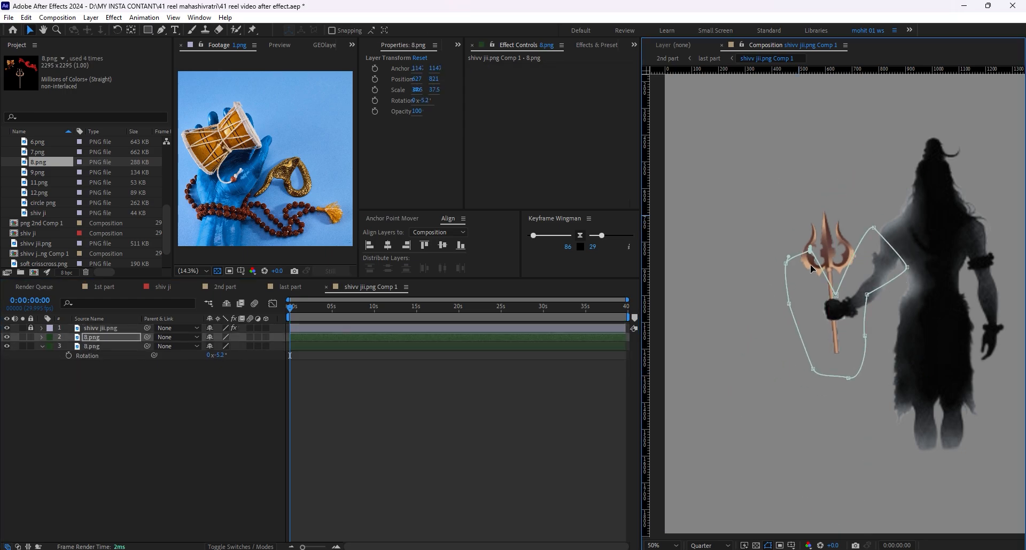
key("m")
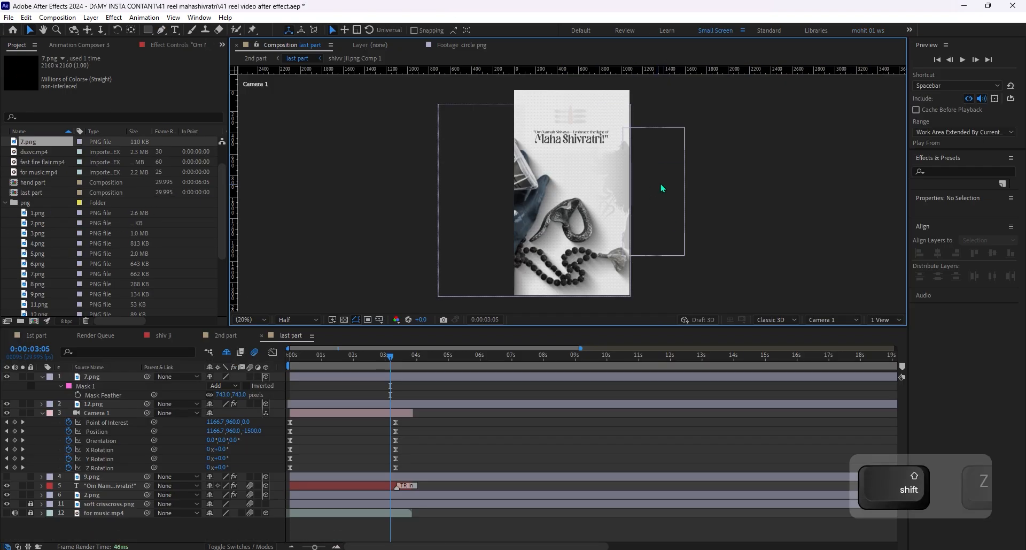
- Show the last part composition in two views to check the layer depths and camera from the left
key("shift+z")
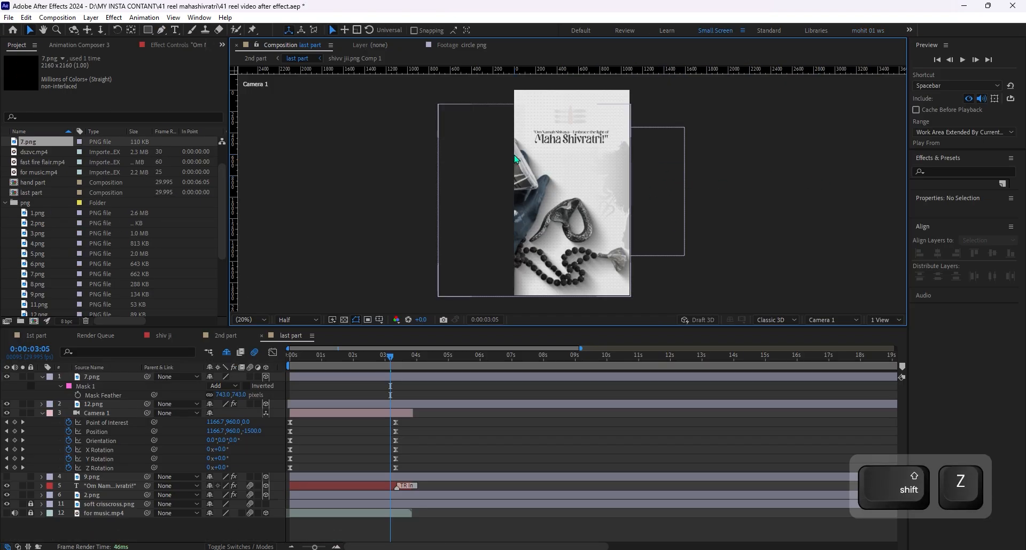
scroll(597, 165, "up", 2)
key("space")
left_click_drag(645, 141, 640, 249)
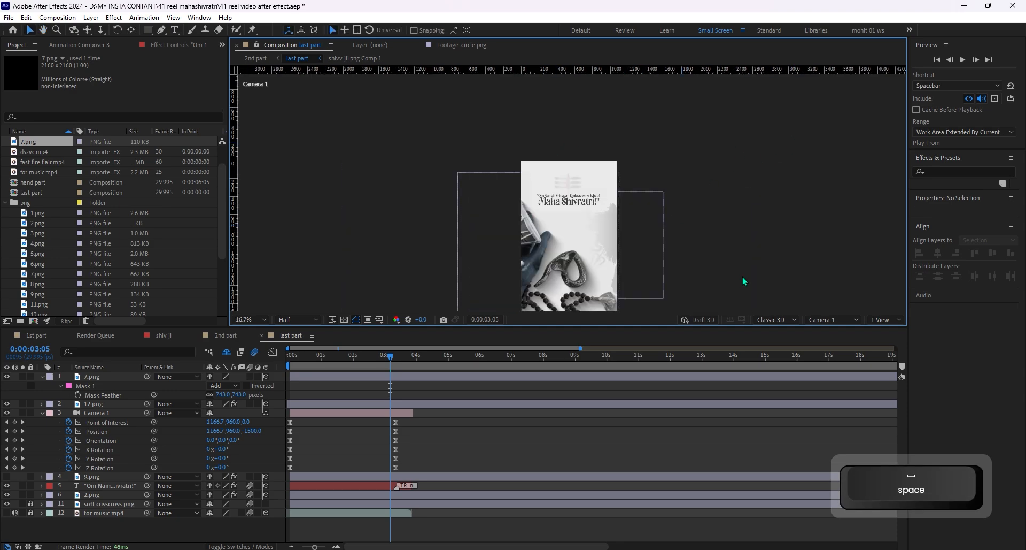
left_click(885, 320)
left_click(903, 340)
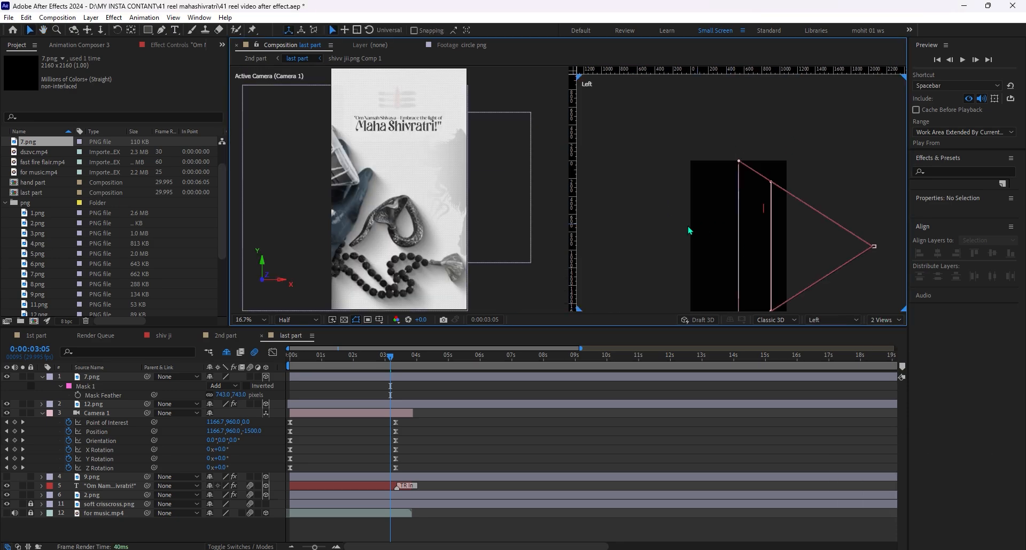
key("space")
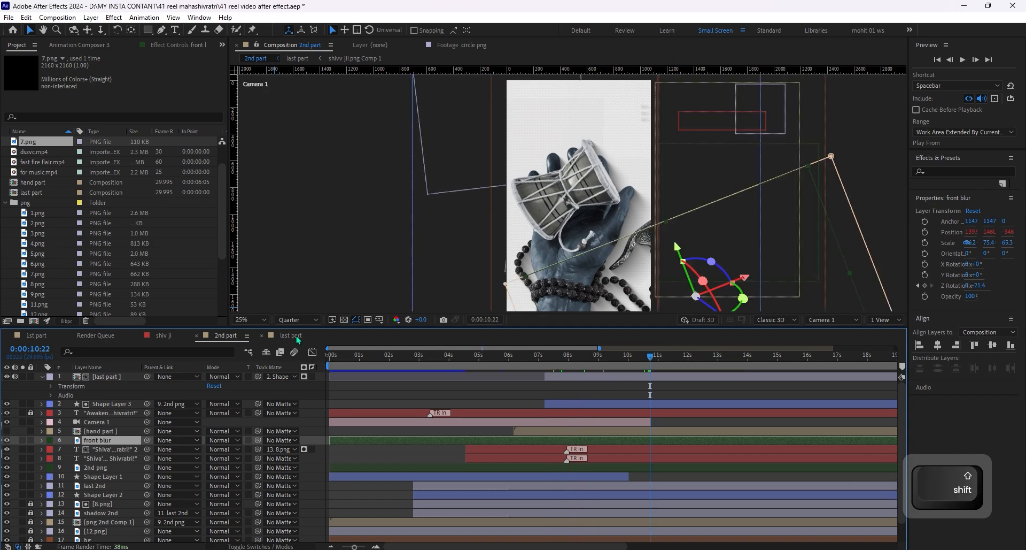
- Review the hand scene's opening frame in last part against 2nd part and play the circular reveal
left_click(297, 336)
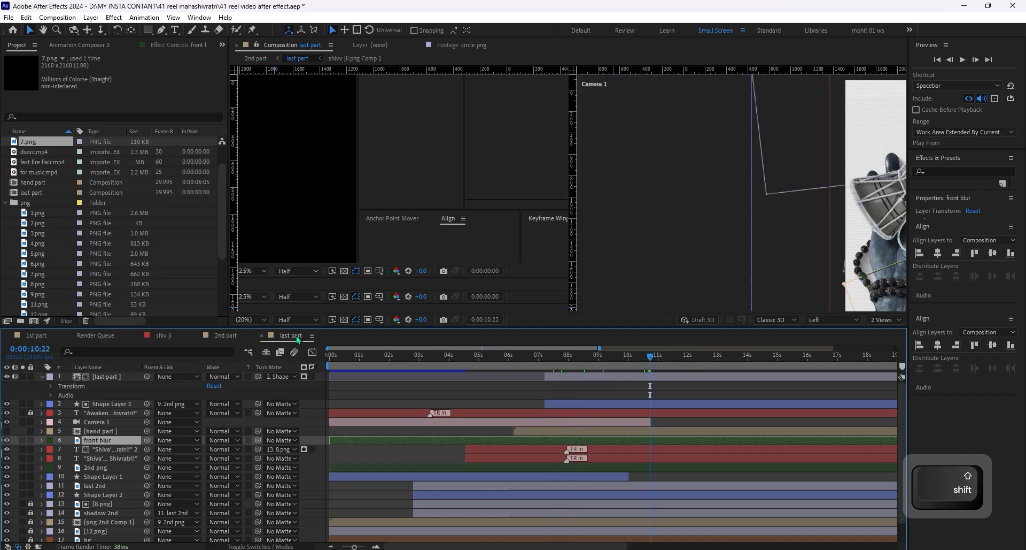
left_click_drag(417, 358, 379, 358)
key("Home")
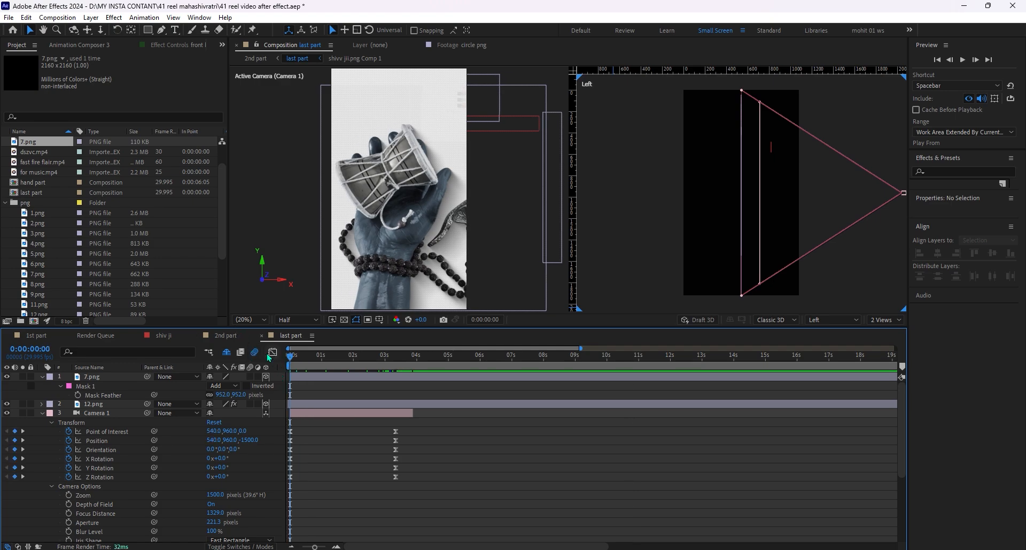
key("space")
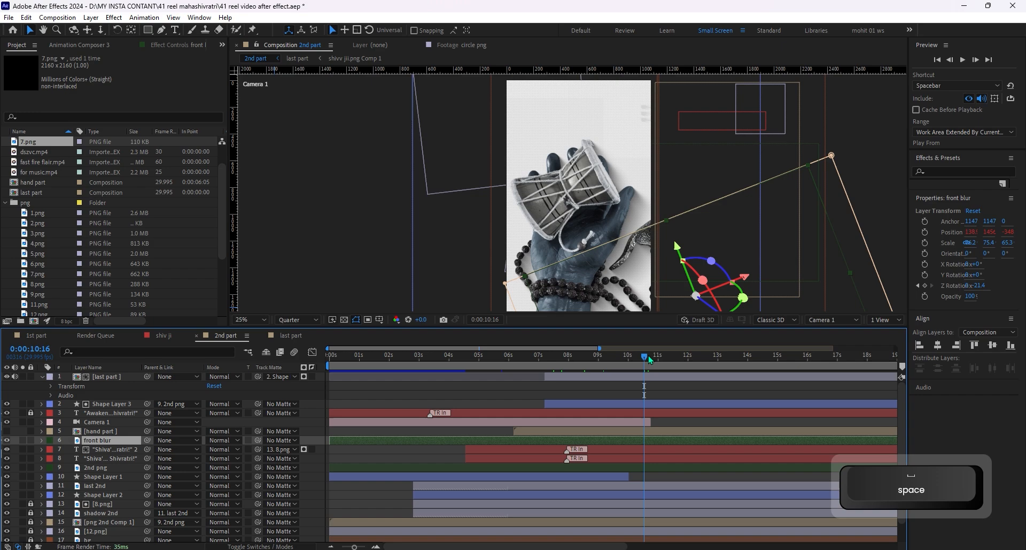
left_click(651, 359, "shift")
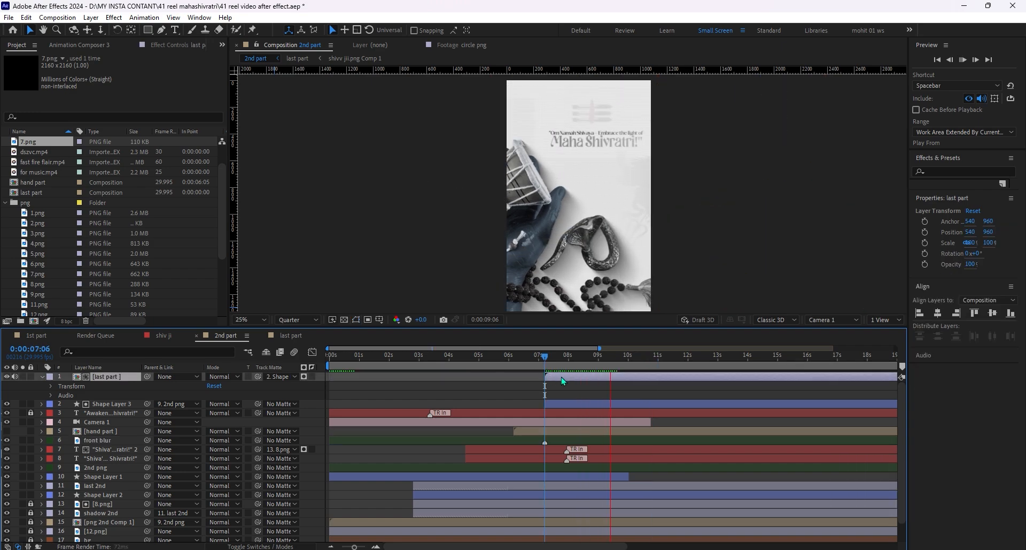
key("space")
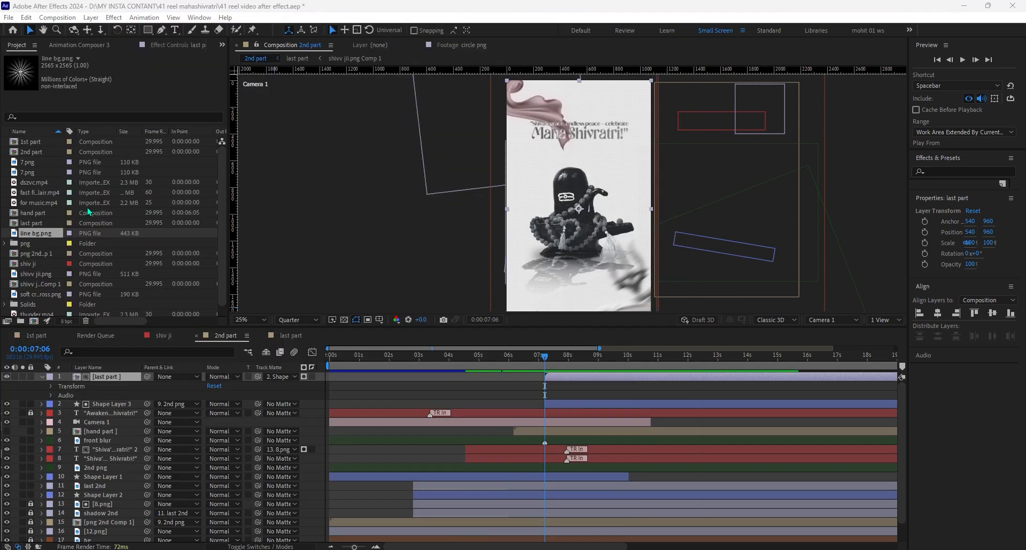
- Place line bg.png at 30% scale over the Shivling as the uppermost layer of 2nd part
double_click(48, 234)
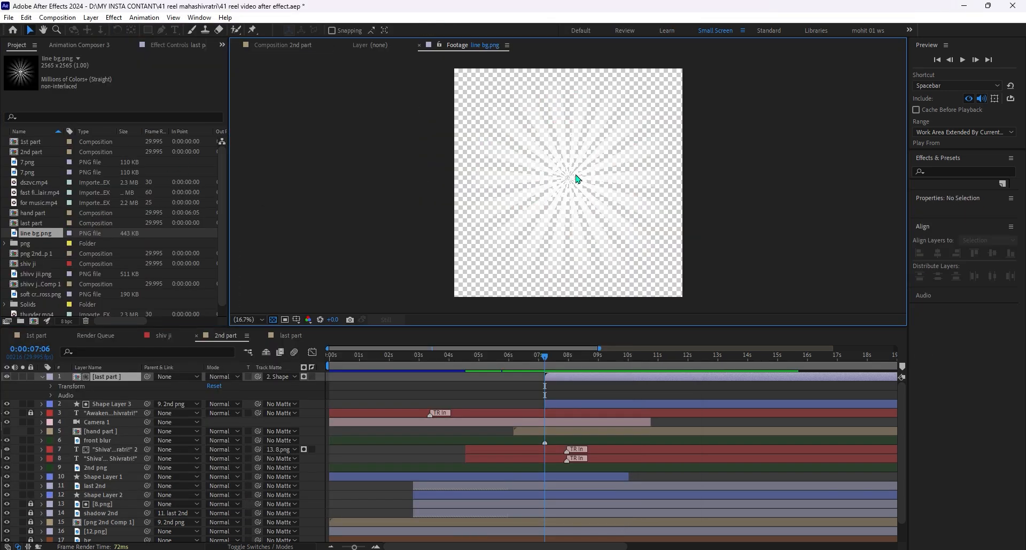
left_click(283, 45)
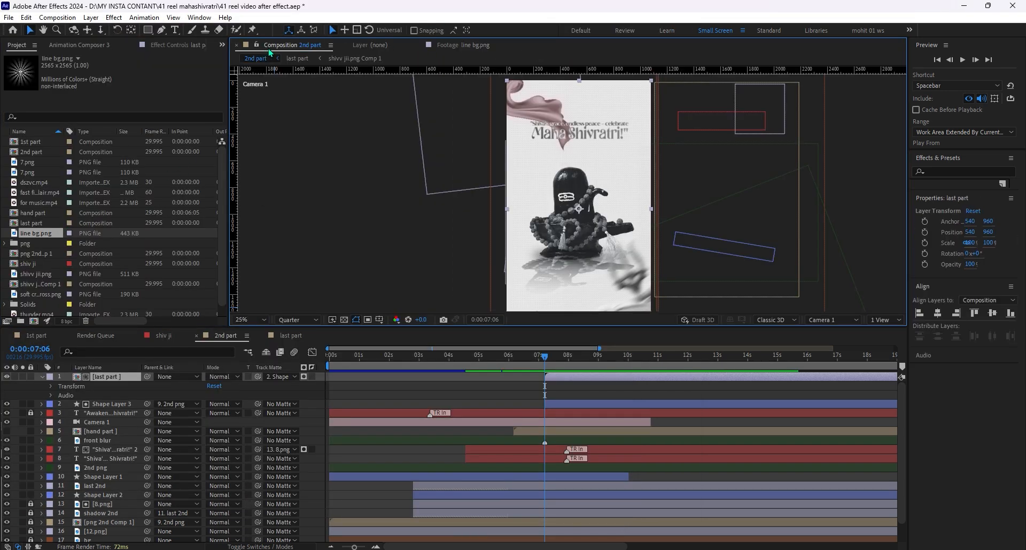
left_click_drag(30, 233, 562, 193)
left_click_drag(732, 193, 577, 212)
scroll(541, 188, "up", 2)
key("alt+a")
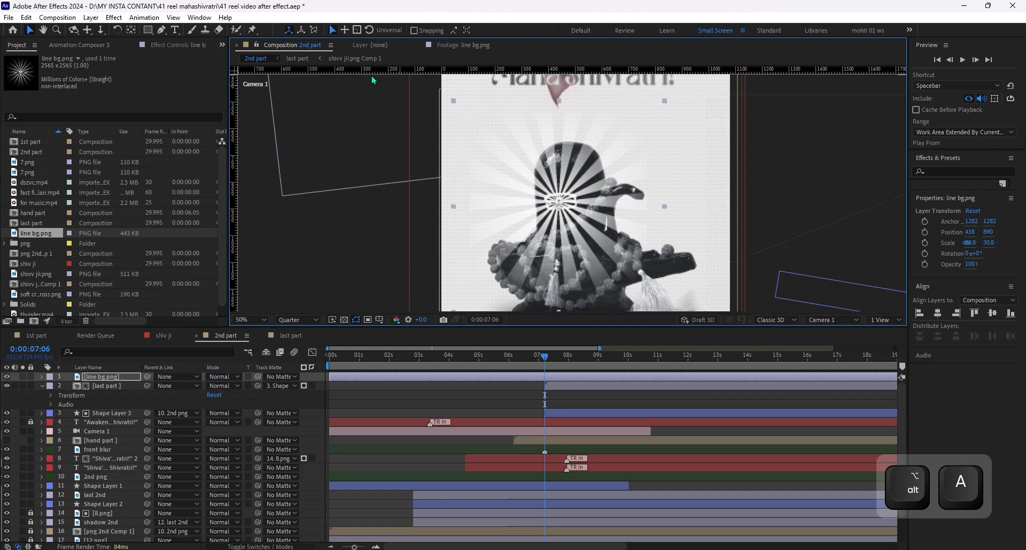
- Draw a circular mask around the centre of line bg.png's rays and feather it by 370 pixels
left_click_drag(154, 30, 190, 56)
key("comma")
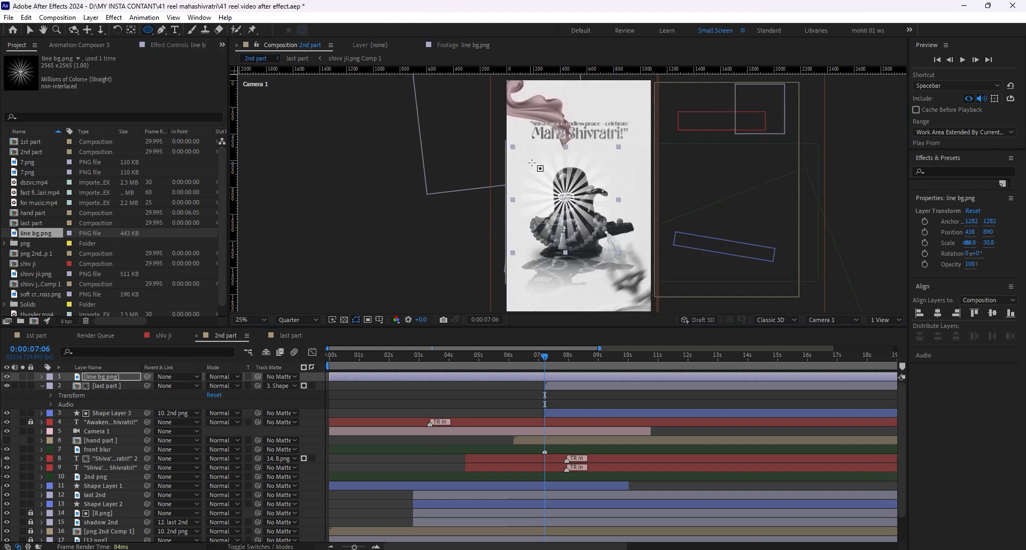
left_click_drag(531, 163, 599, 227)
key("shift")
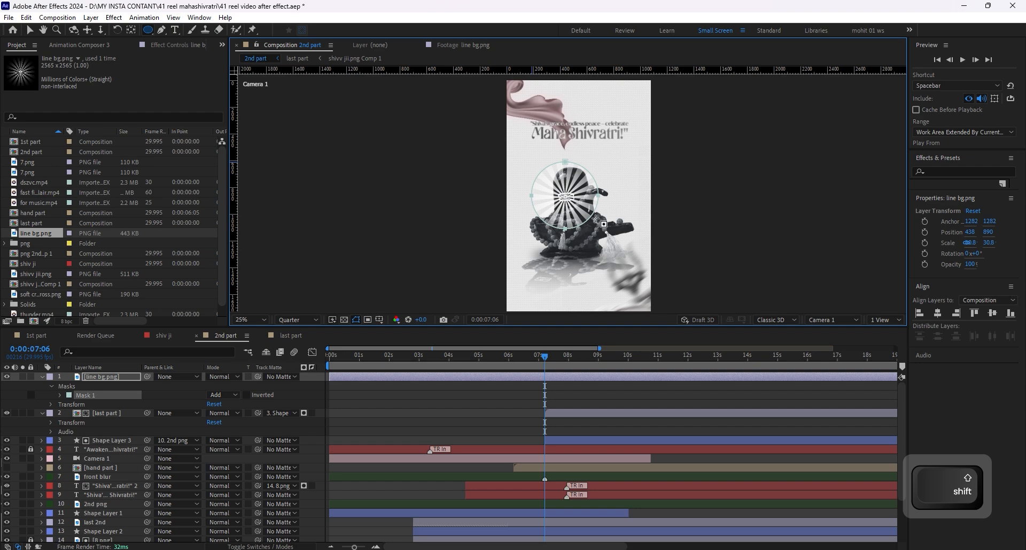
scroll(567, 209, "up", 2)
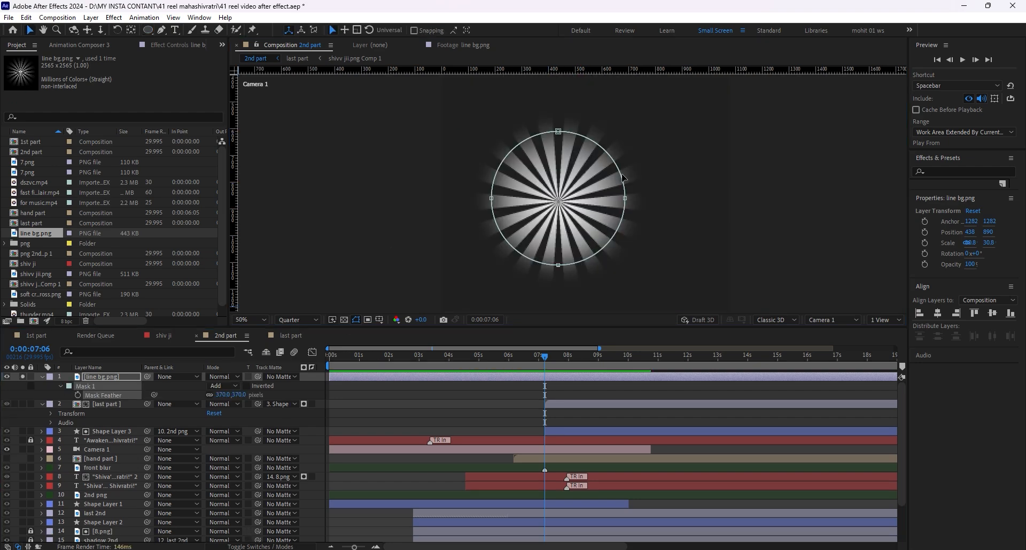
- Set line bg.png to 35% opacity and 17.9% scale as a 3D layer and move it onto the Shivling
key("t")
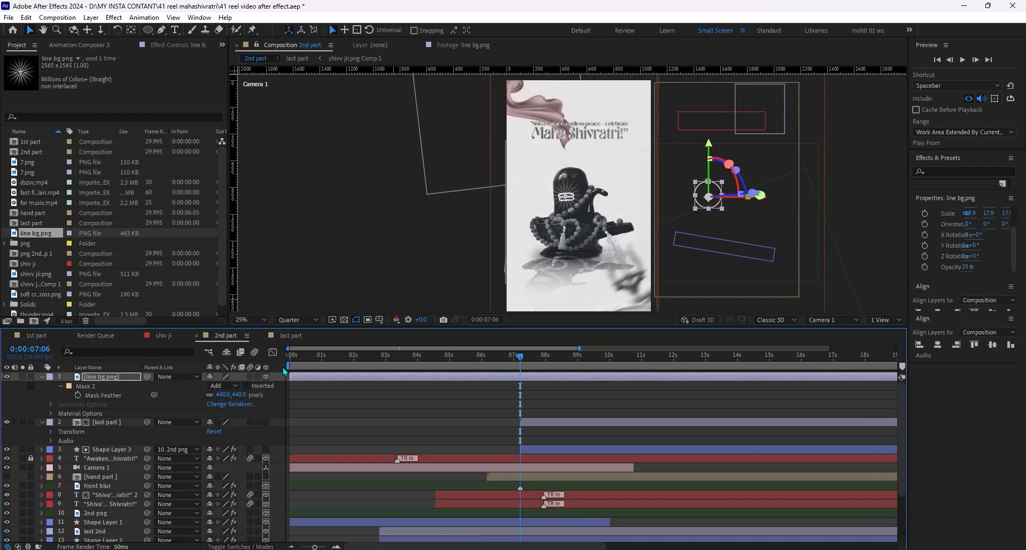
left_click_drag(764, 193, 627, 199)
- Spin line bg.png continuously by giving its Z Rotation the expression time*50
key("r")
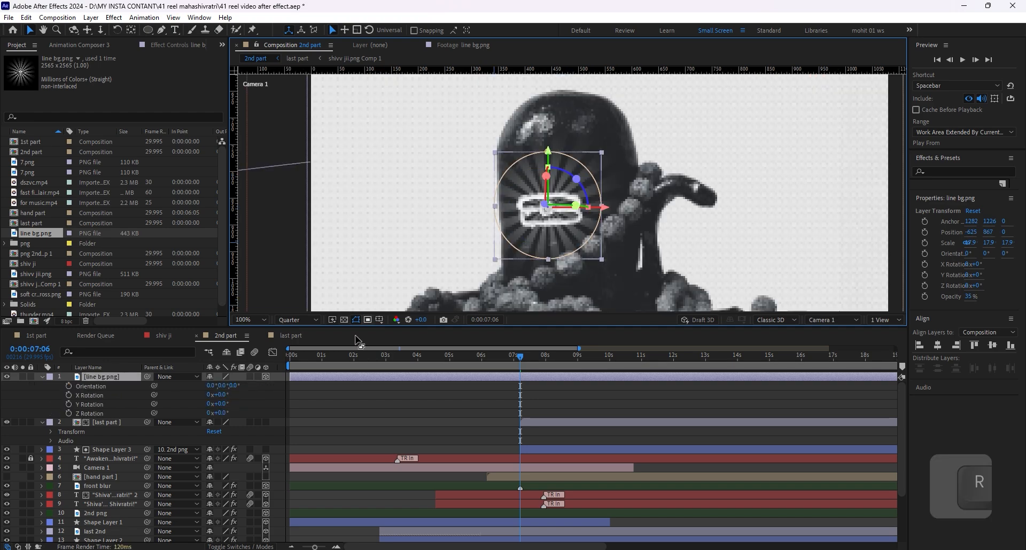
left_click(68, 412, "alt")
type("time*50")
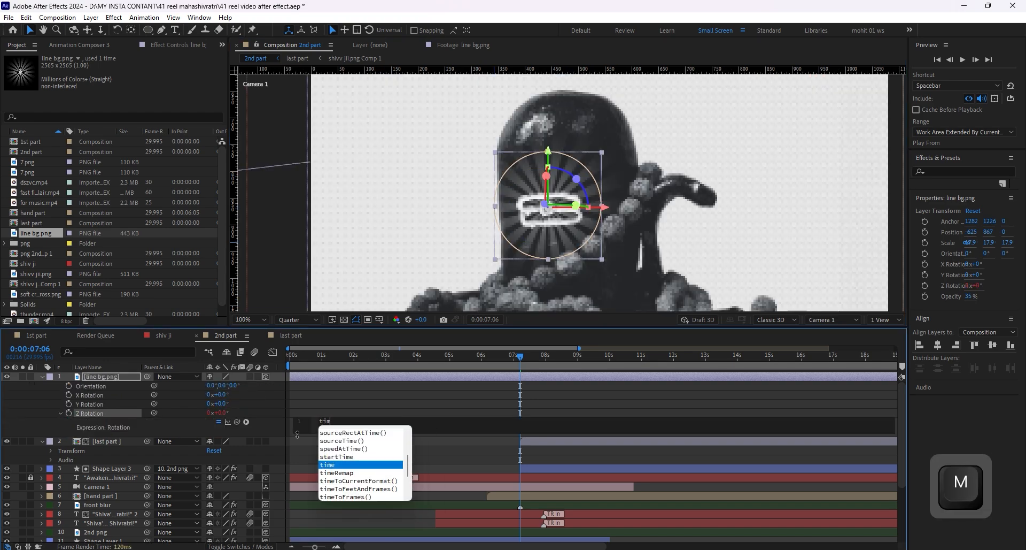
key("Return")
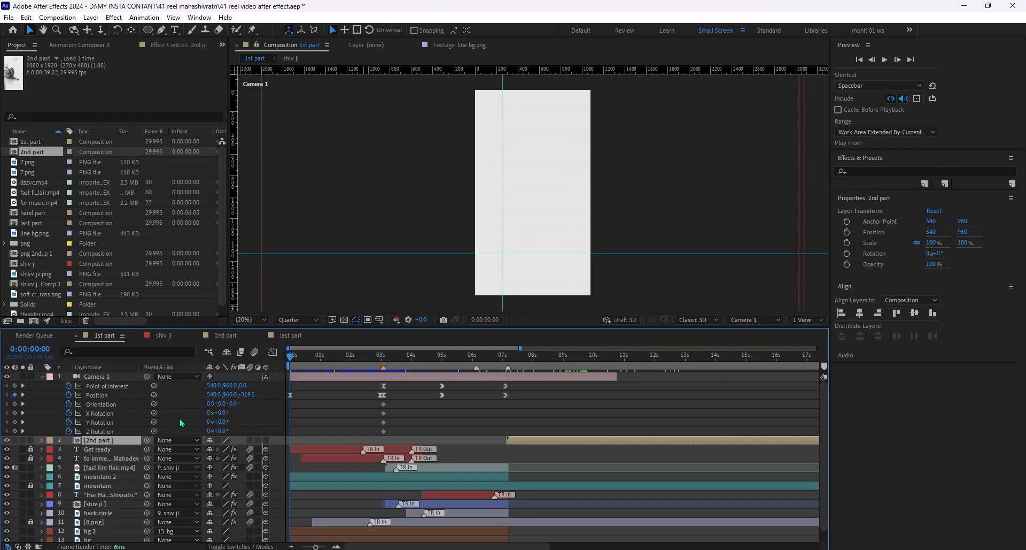
- Play back the 1st part composition, replay it from about 10 s, and reopen the 2nd part composition
key("space")
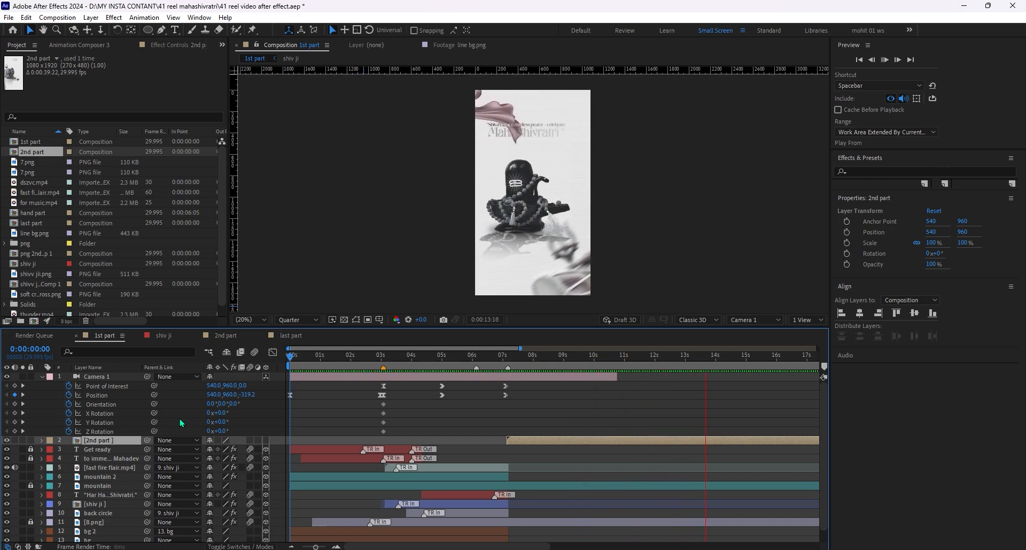
key("space")
left_click_drag(620, 360, 615, 365)
key("space")
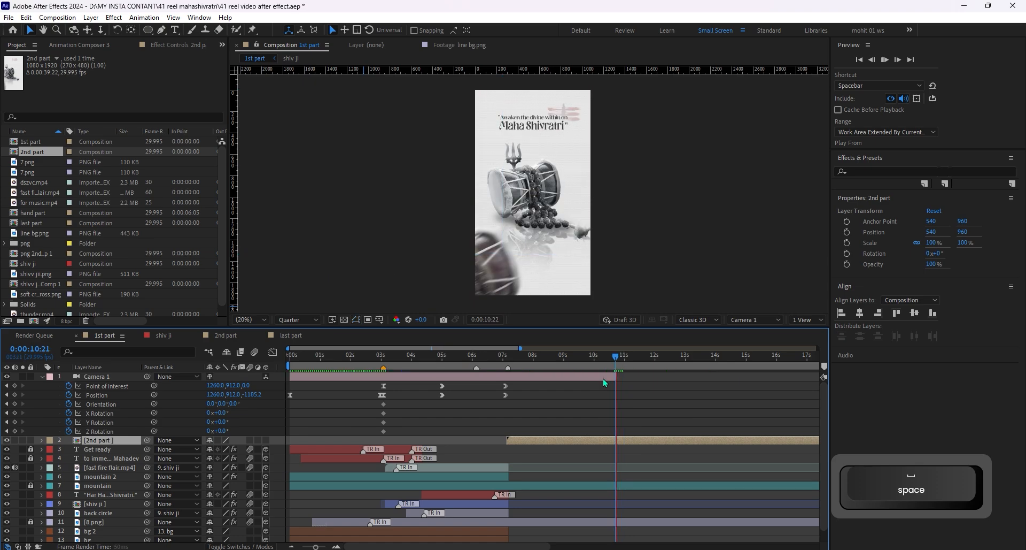
left_click(207, 341)
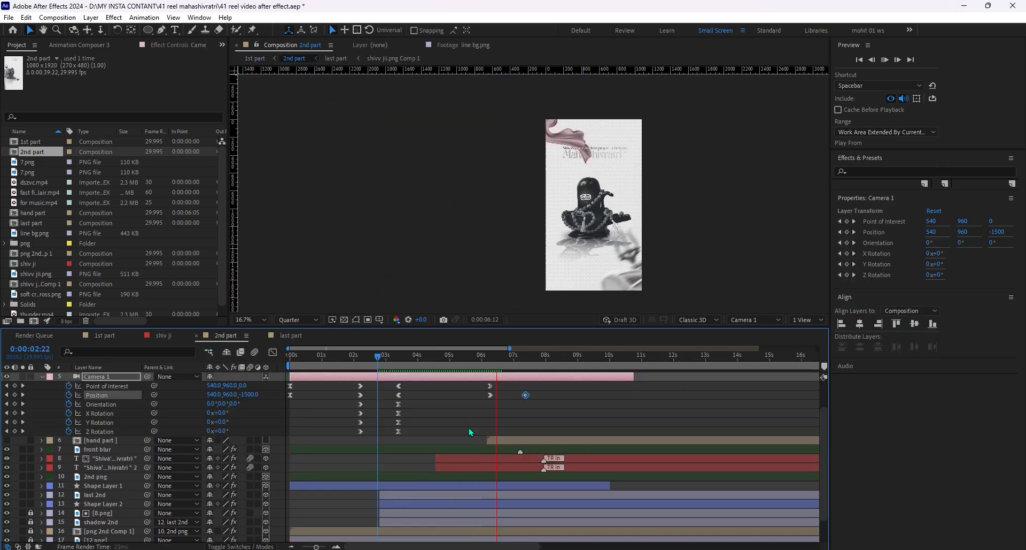